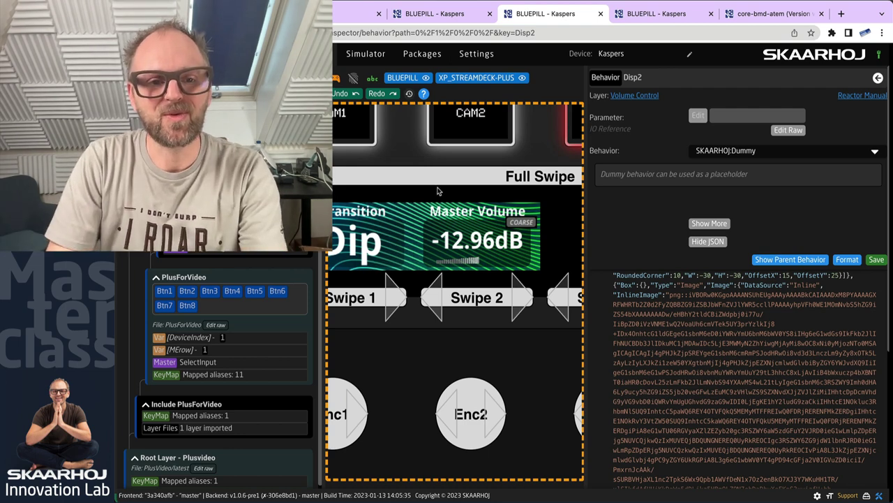
Step: Examine the Stream Deck Plus panel's Master Volume display and the empty display area above Swipe 3
scroll(440, 190, "down", 5)
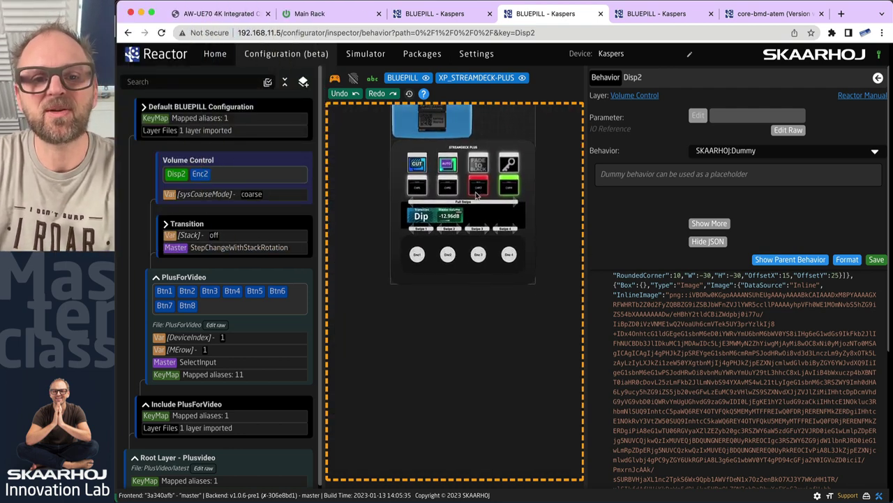
scroll(473, 221, "up", 5)
scroll(473, 220, "down", 2)
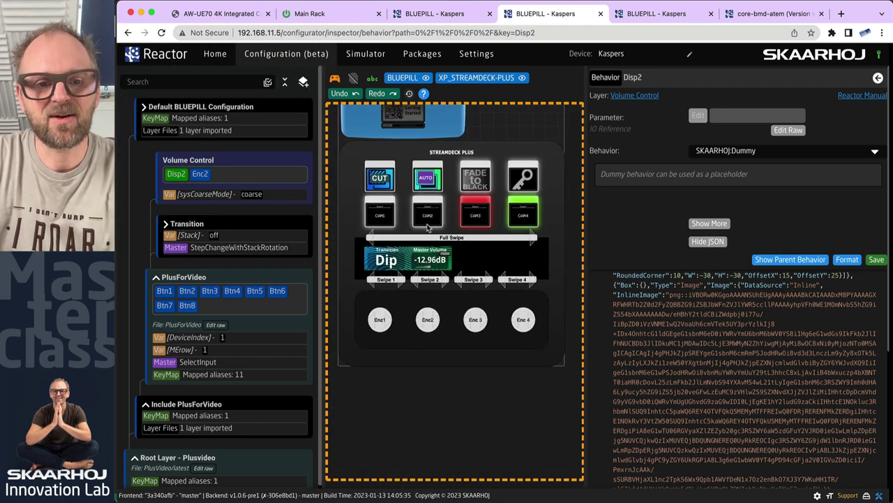
scroll(449, 220, "up", 2)
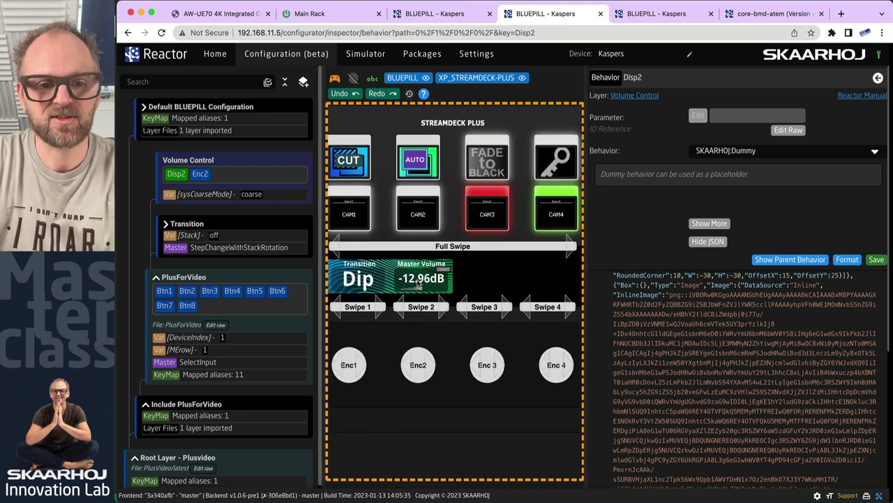
scroll(418, 284, "up", 4)
left_click_drag(427, 261, 362, 265)
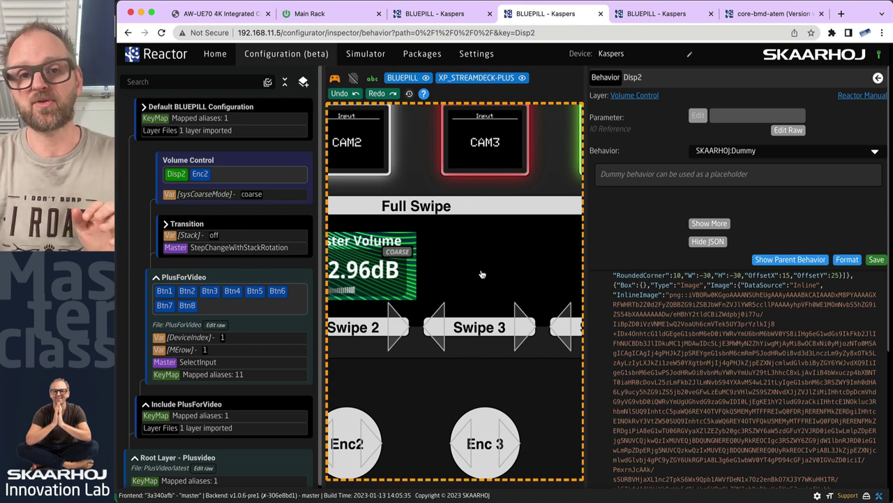
Step: Review the project's home page and the list of installed packages
left_click(218, 56)
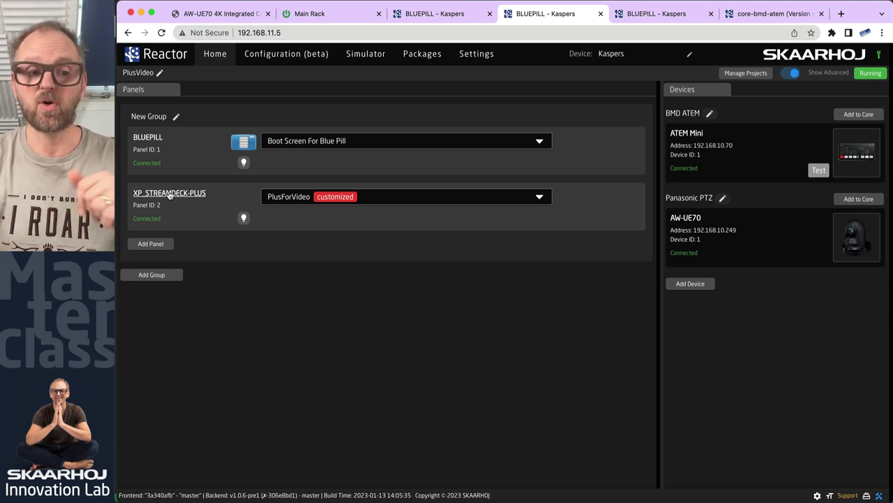
left_click(421, 53)
scroll(252, 403, "down", 10)
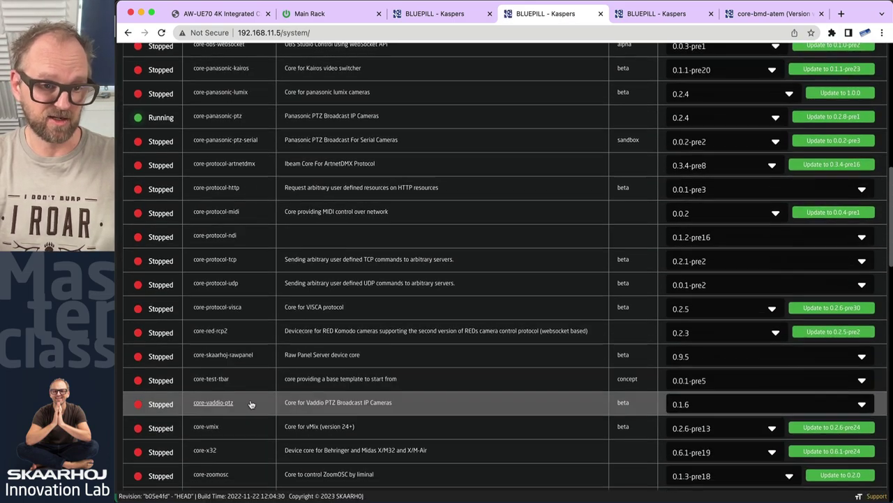
scroll(251, 404, "down", 8)
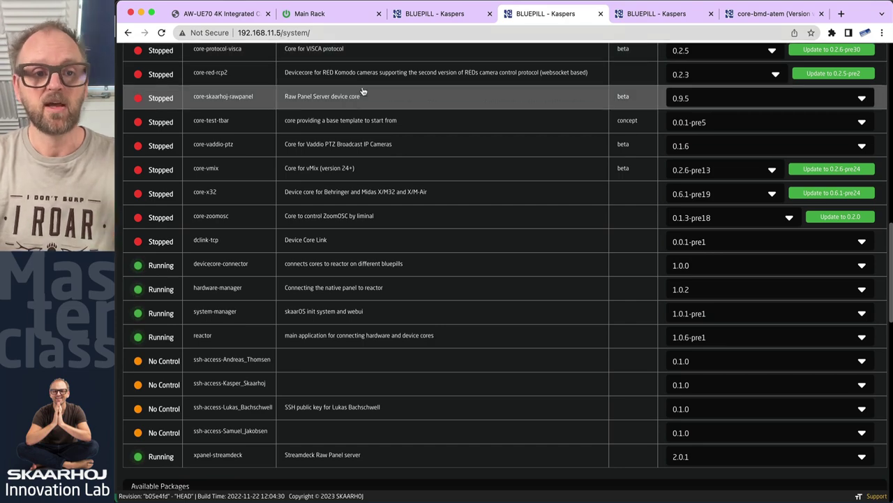
scroll(360, 91, "up", 15)
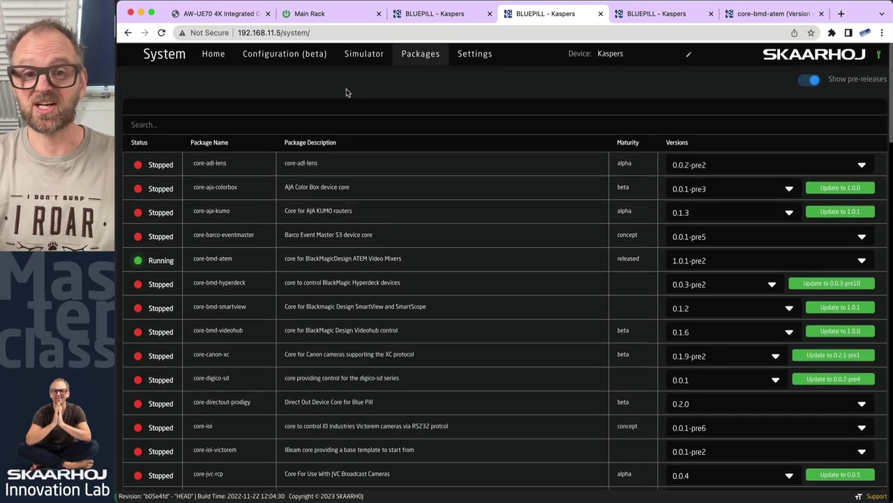
Step: Return to the configuration and inspect the Enc2 and Disp2 behaviors of the Volume Control layer
left_click(243, 56)
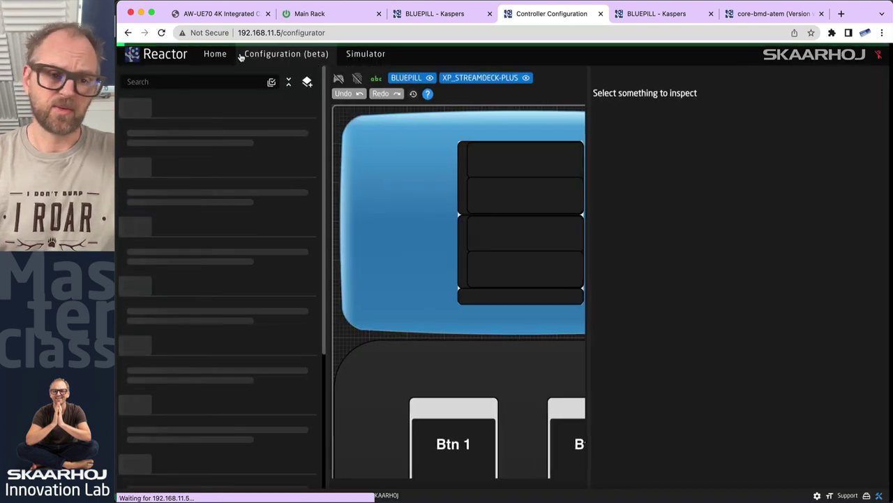
left_click(215, 56)
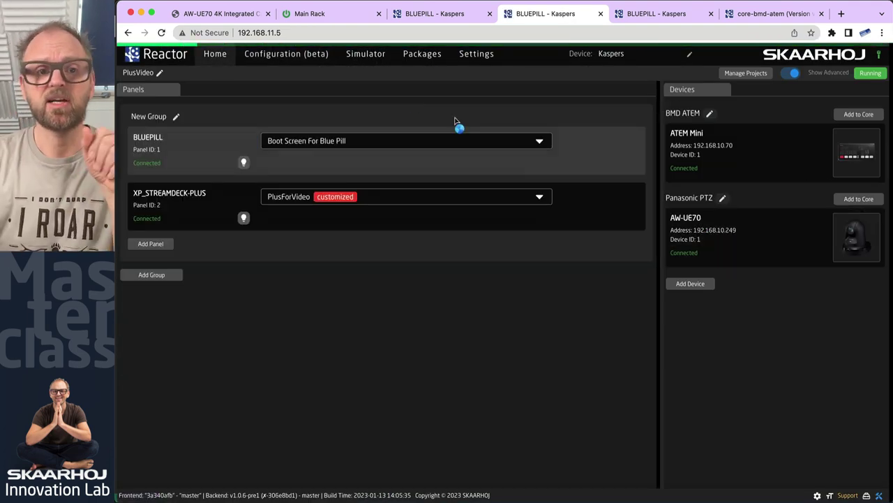
left_click(325, 56)
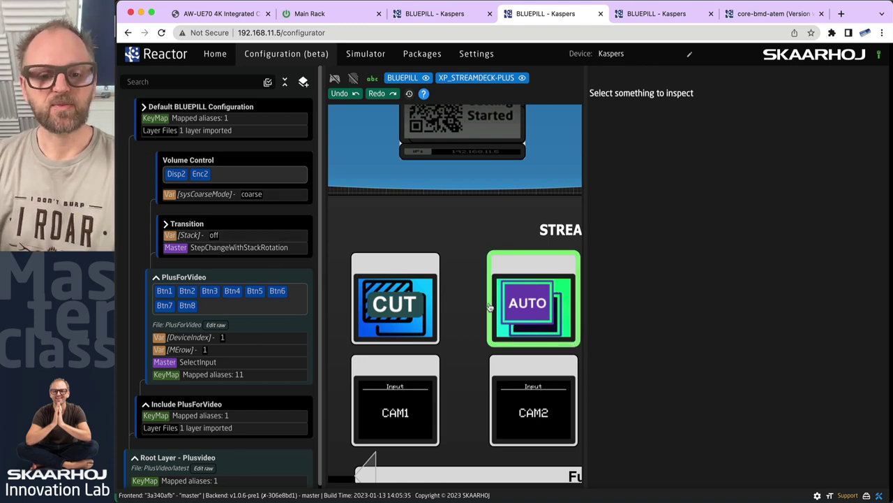
scroll(490, 307, "down", 5)
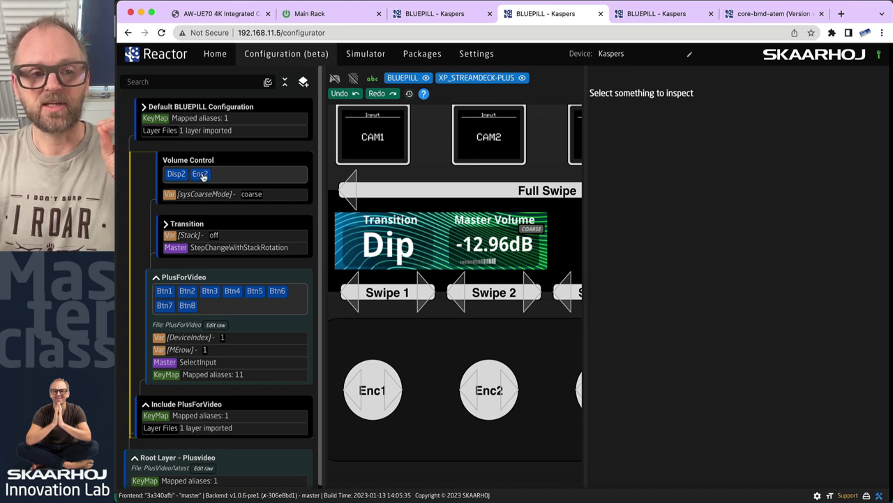
left_click(201, 176)
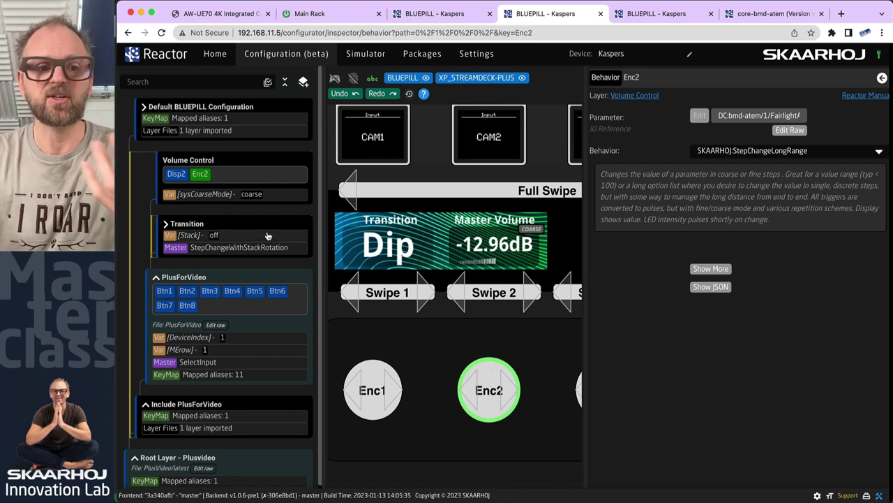
left_click(178, 175)
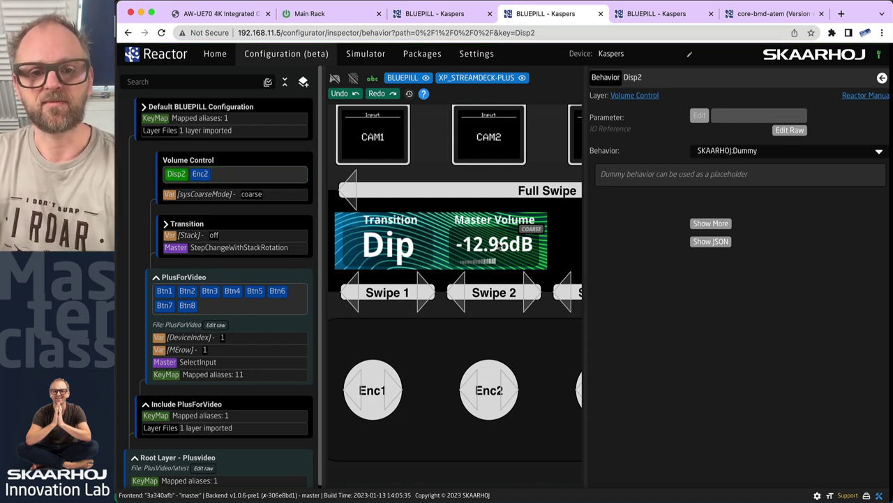
left_click_drag(499, 244, 340, 237)
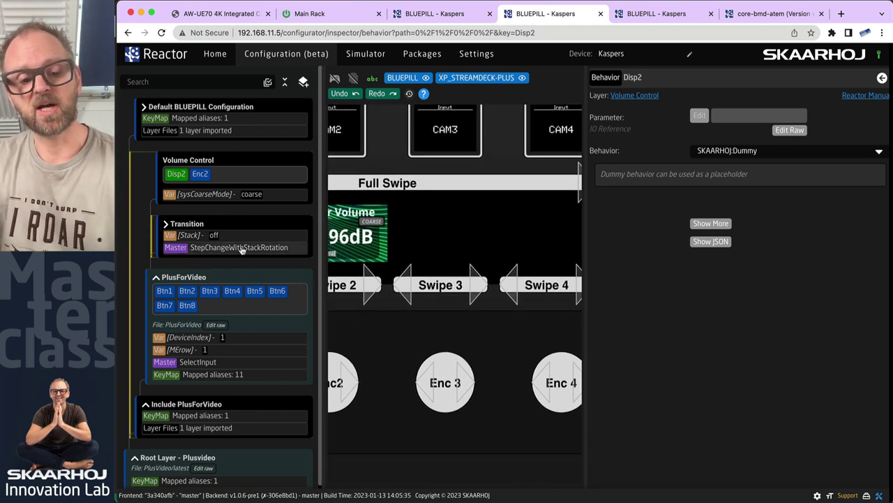
Step: Switch to the code editor and copy the whole Preset Recall layer block in Plus2.layer.json, checking its Disp3 and Enc3 behaviors
key("super+Tab")
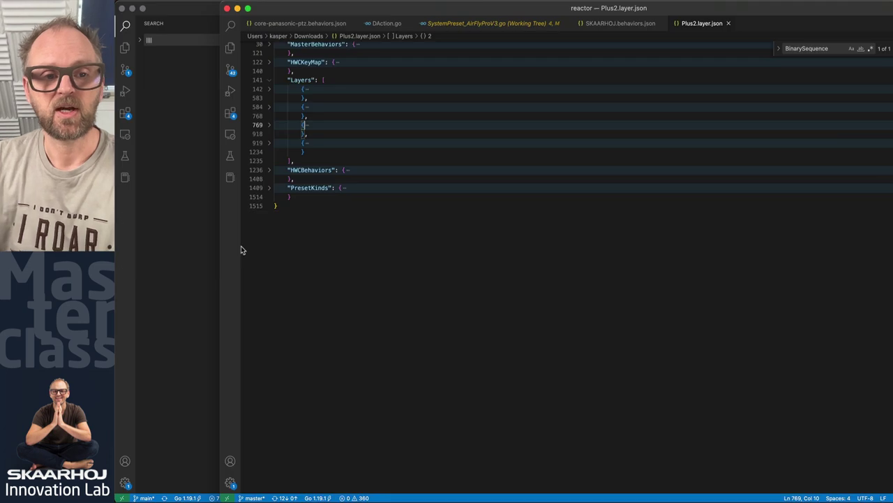
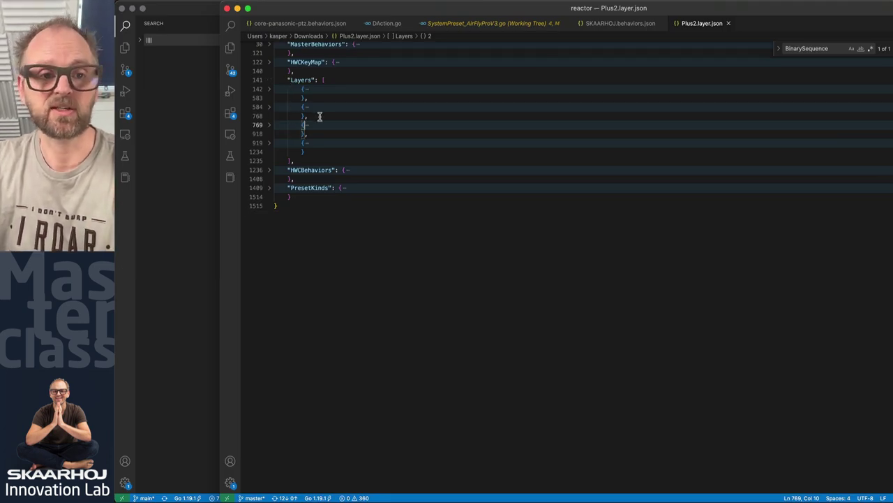
left_click_drag(319, 115, 240, 106)
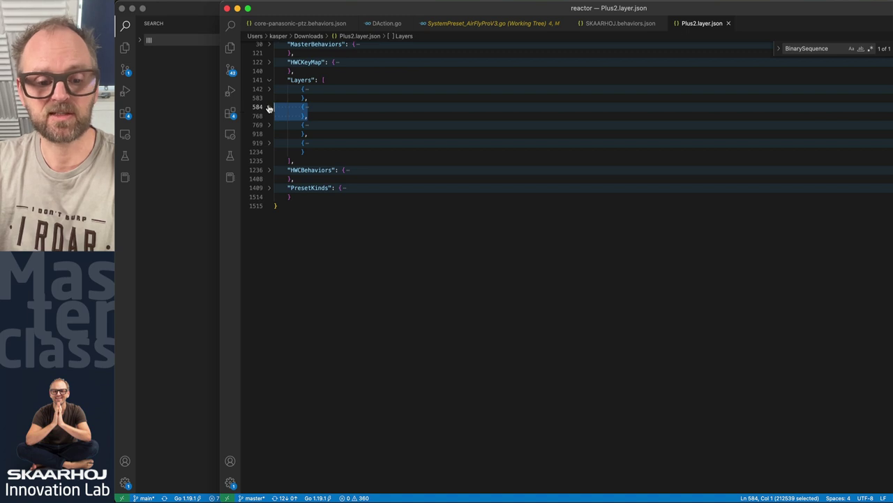
left_click(268, 109)
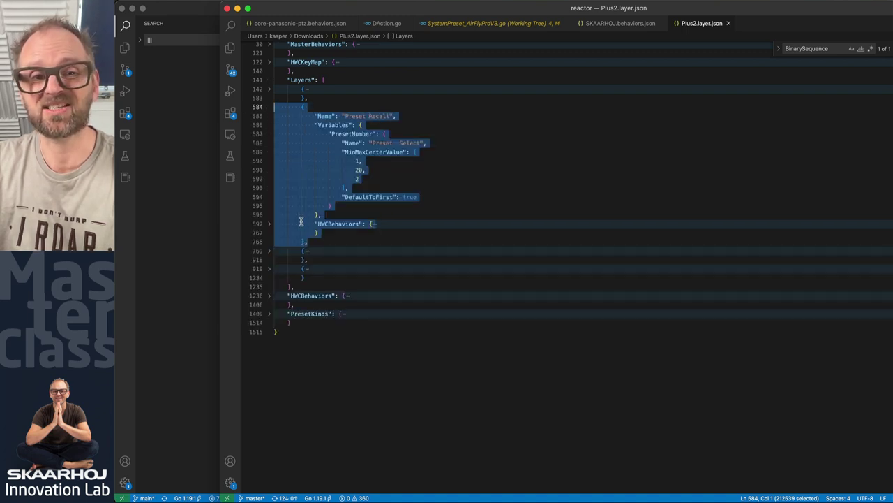
left_click(269, 224)
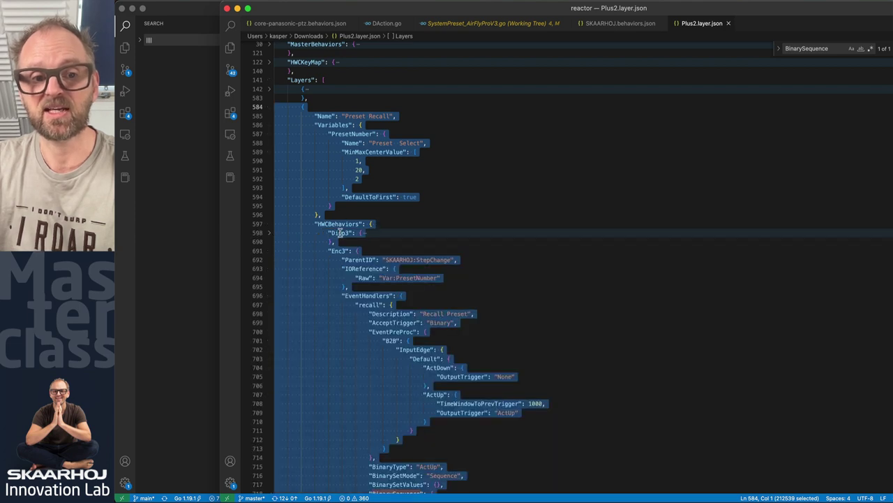
left_click(270, 251)
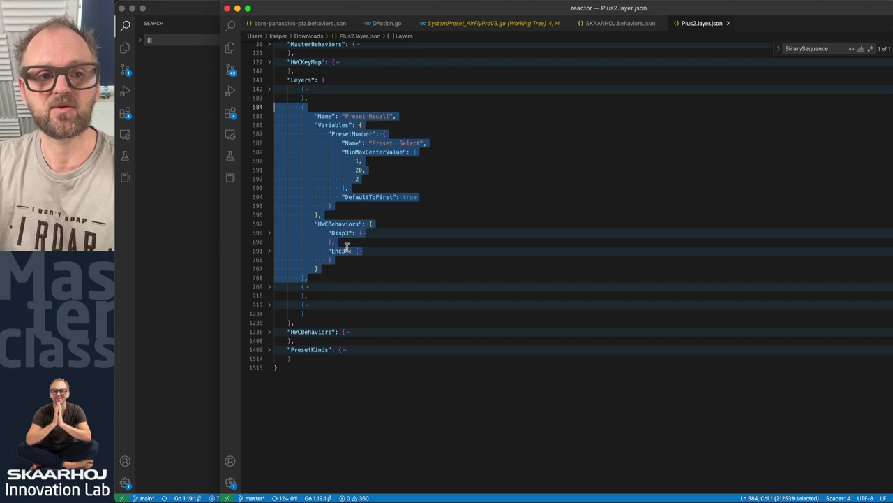
Step: Switch back to the browser and open the raw JSON of the PlusForVideo snippet at its Layers array
key("super+Tab")
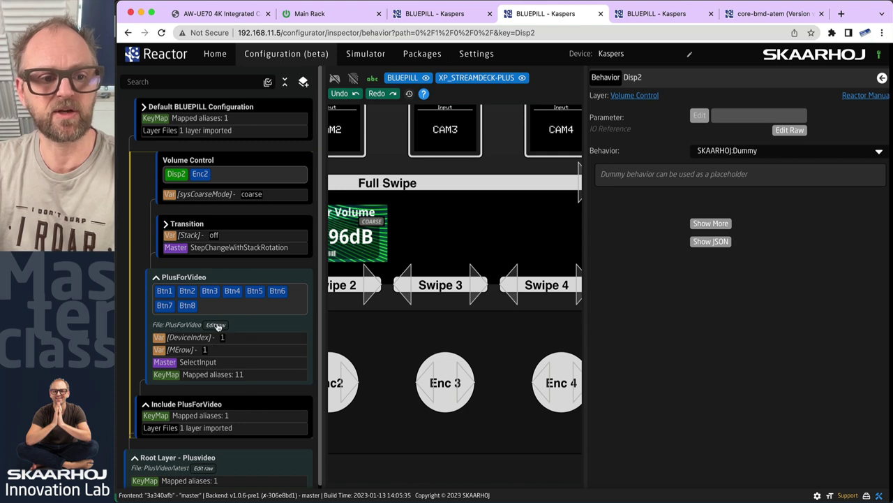
left_click(216, 326)
scroll(321, 298, "down", 2)
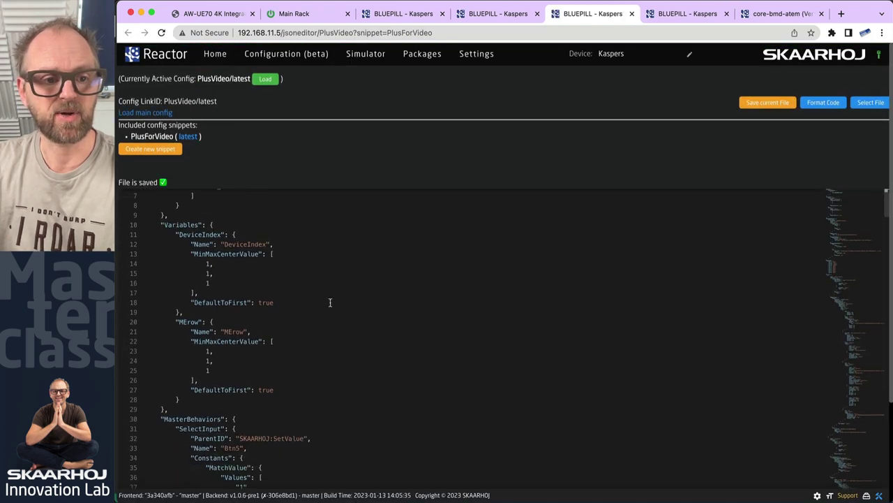
scroll(330, 302, "down", 15)
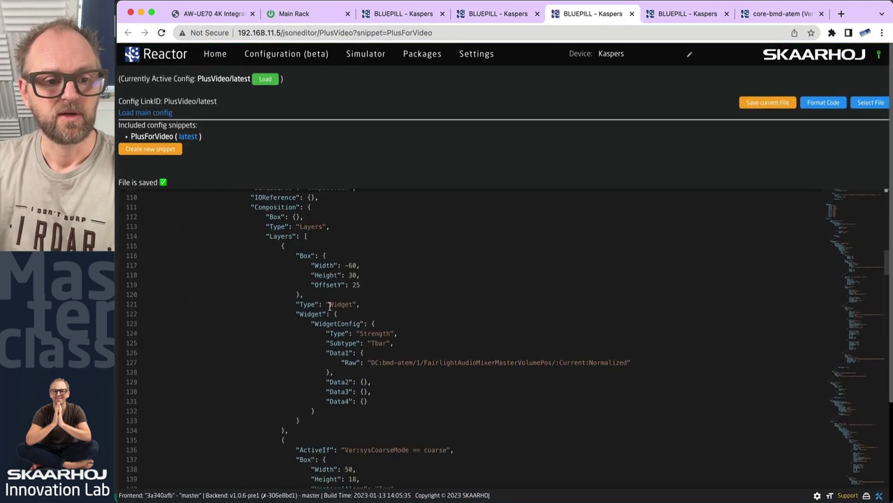
scroll(330, 305, "up", 15)
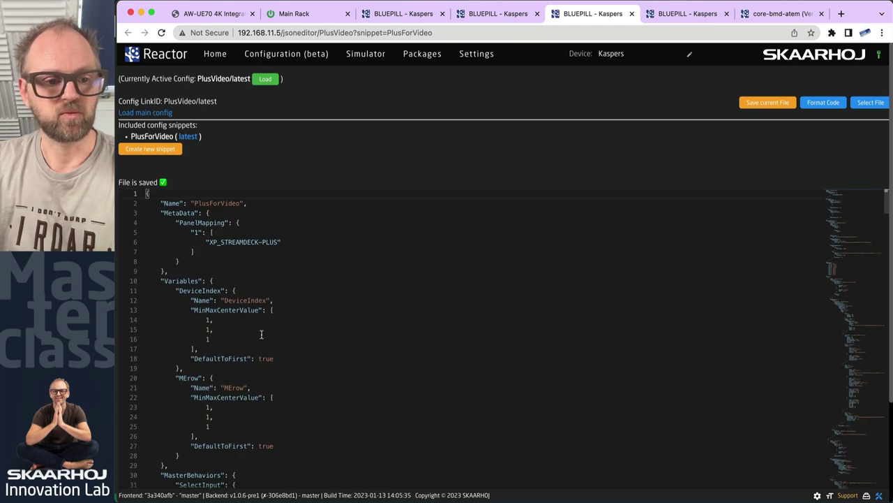
scroll(261, 335, "down", 10)
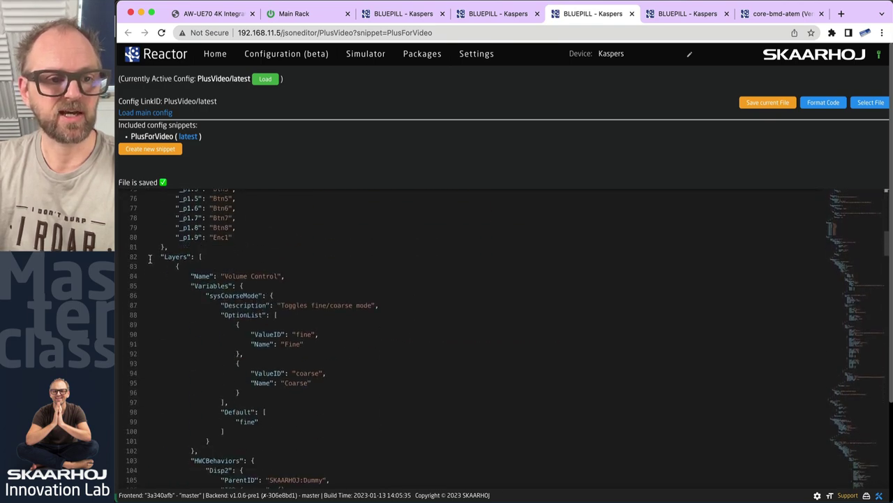
Step: Fold the existing layers, paste the Preset Recall layer as the first entry of the Layers array, and save the file
left_click(144, 260, "shift")
left_click(213, 257)
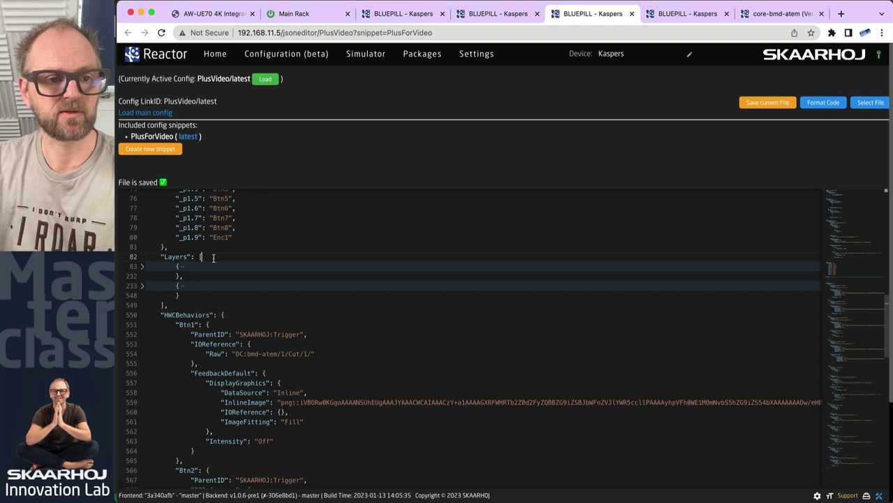
key("ctrl+v")
scroll(214, 271, "down", 5)
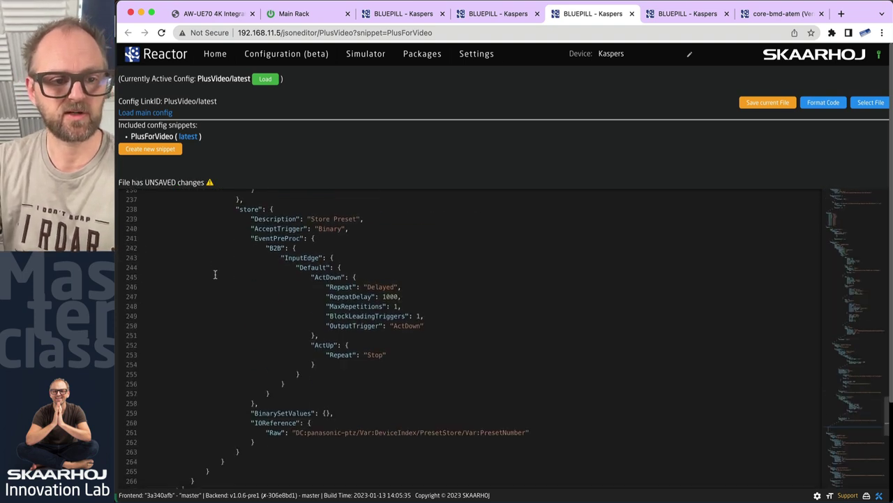
left_click(782, 105)
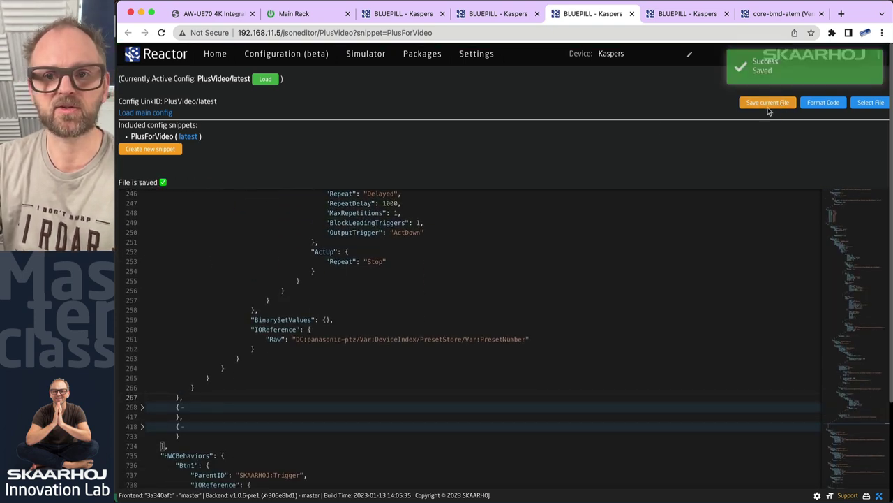
Step: Return to the configuration and expand the root layer down to PlusForVideo's sublayers to check the added Preset Recall layer
left_click(283, 56)
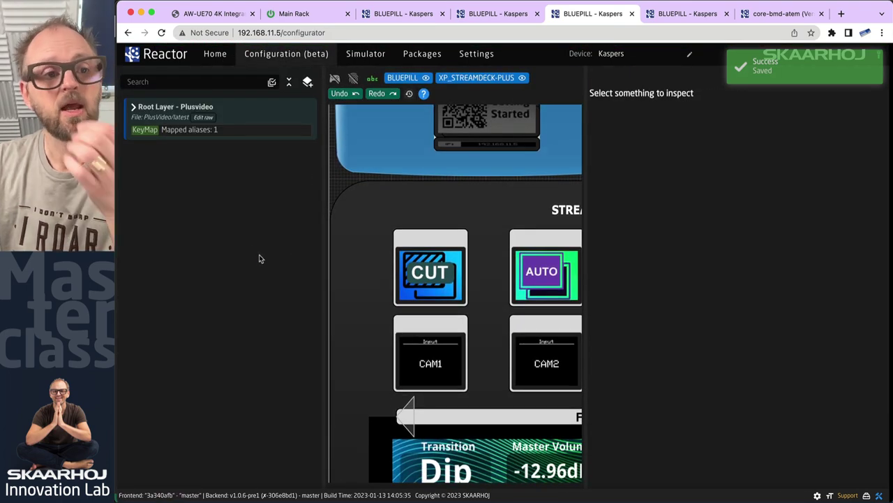
left_click(133, 107)
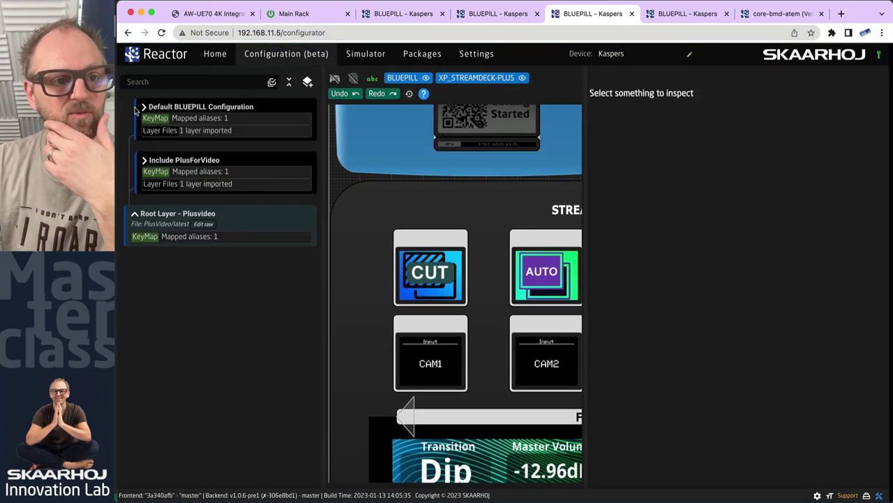
left_click(145, 161)
left_click(155, 160)
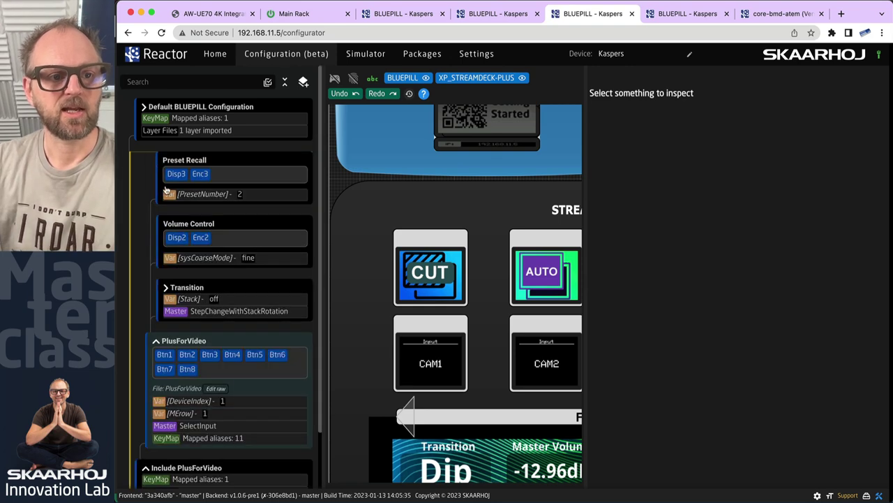
left_click_drag(554, 415, 365, 246)
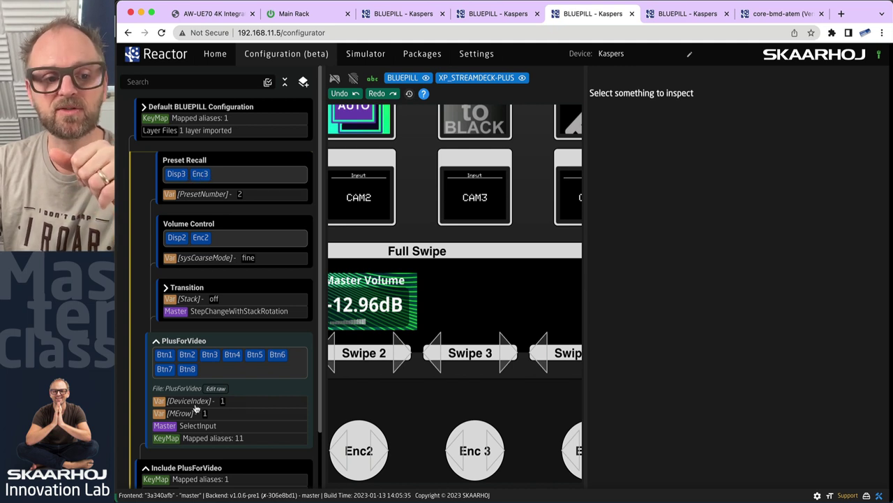
Step: Open PlusForVideo's HWC key mapping and check which display and encoder aliases it maps
left_click(202, 437)
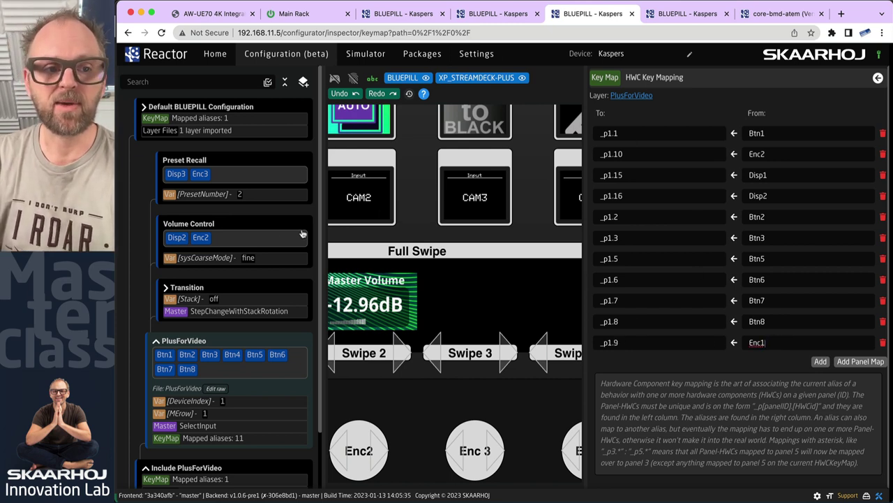
right_click(469, 302)
left_click(481, 305)
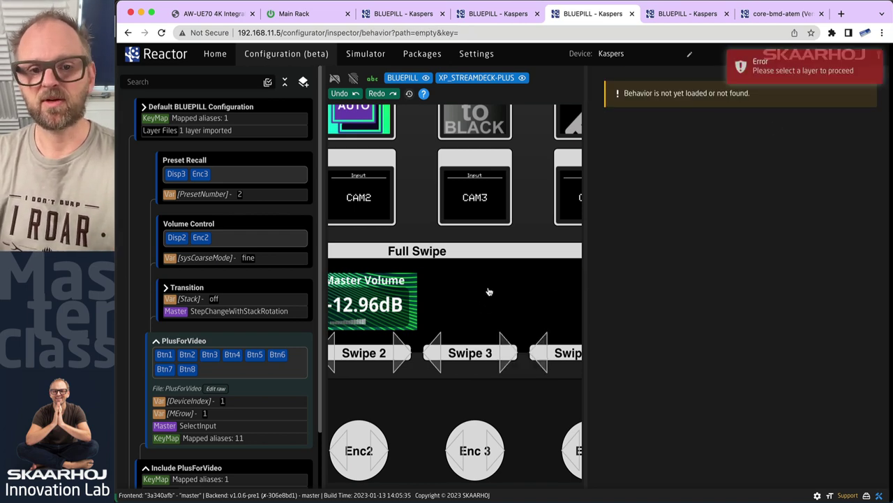
left_click(264, 172)
right_click(456, 293)
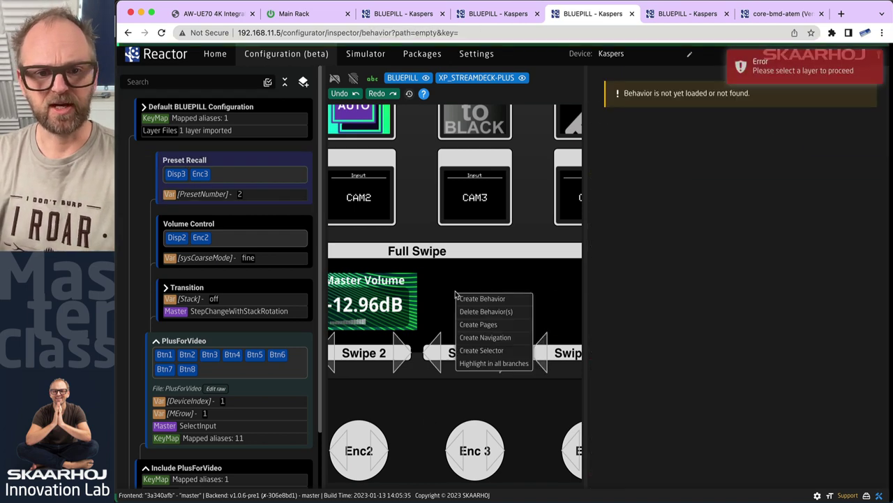
left_click(471, 300)
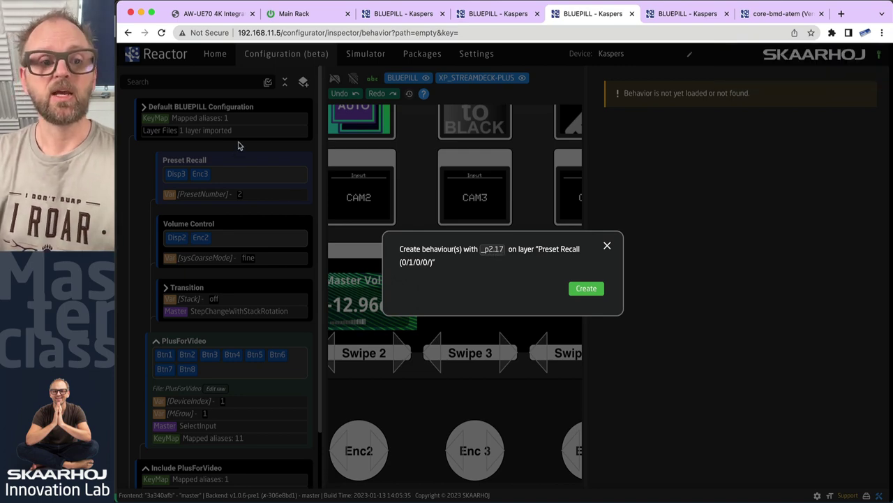
key("Escape")
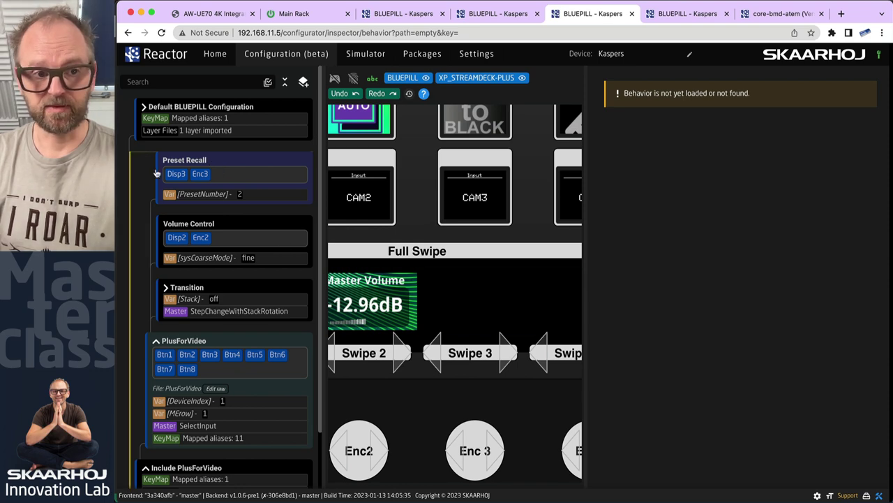
Step: Switch to the code editor, check the Enc3 and Disp3 mappings in Plus2.layer.json, and copy the whole HWCKeyMap block
key("super+Tab")
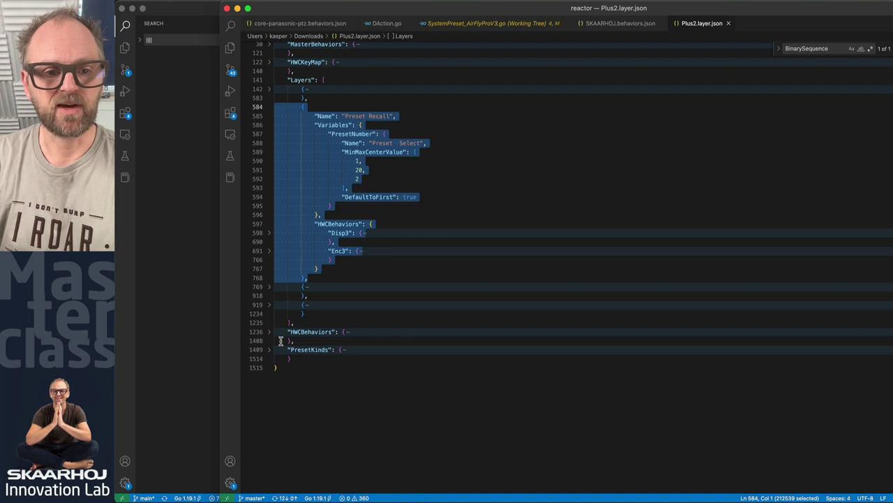
left_click(270, 62)
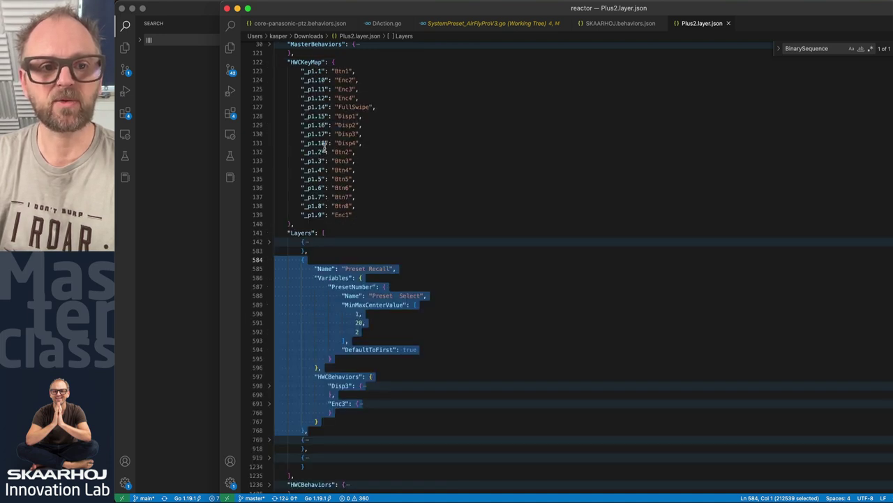
double_click(348, 89)
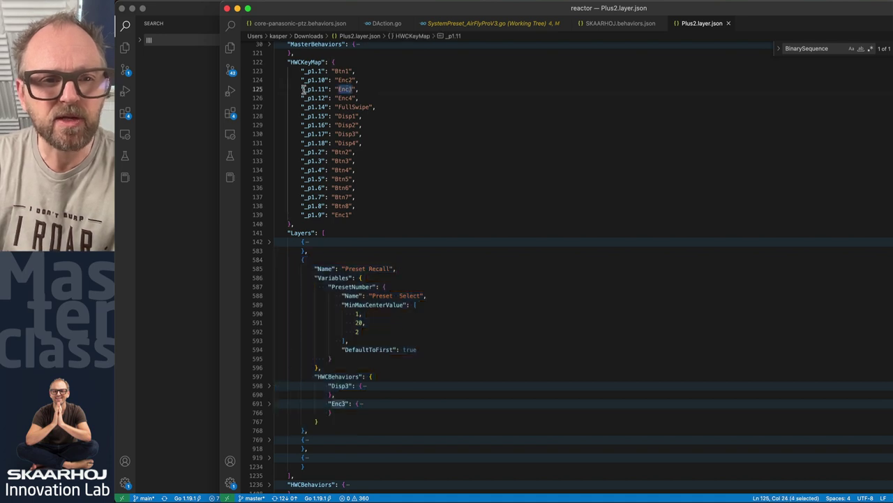
left_click_drag(302, 89, 360, 90)
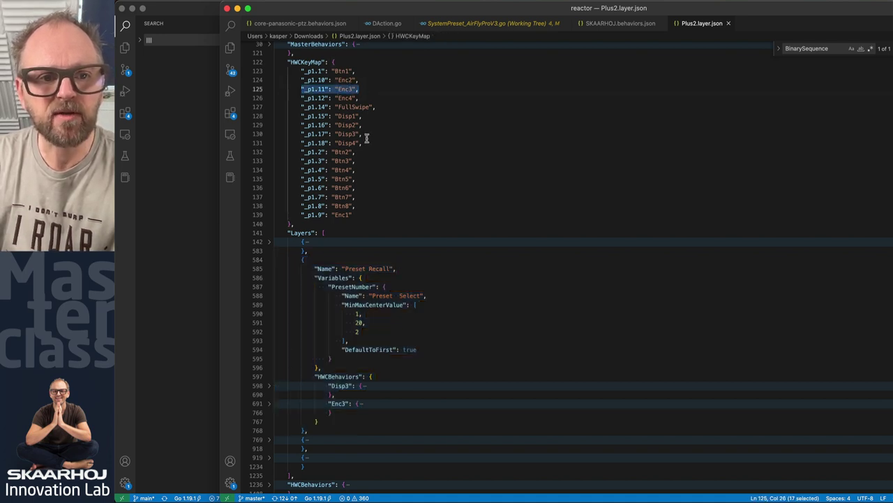
left_click_drag(363, 133, 298, 134)
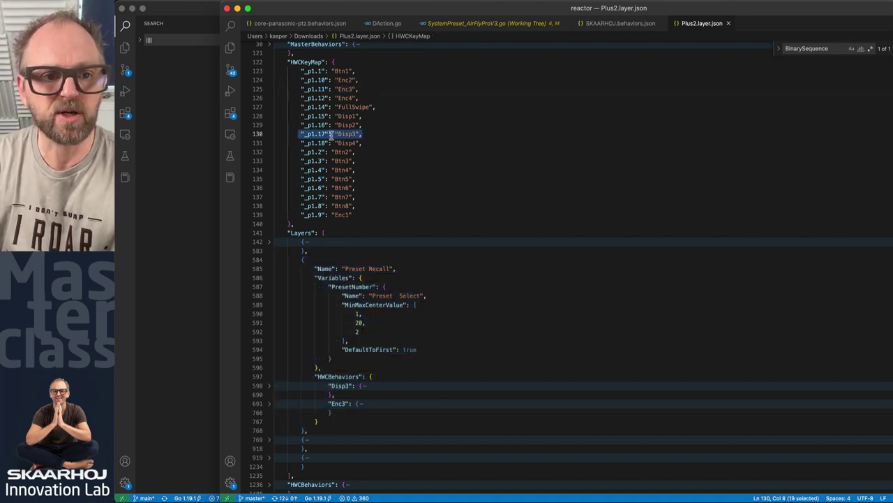
mouse_move(288, 62)
left_mouse_down()
mouse_move(328, 216)
mouse_move(273, 140)
mouse_move(286, 62)
left_mouse_up()
key("super+c")
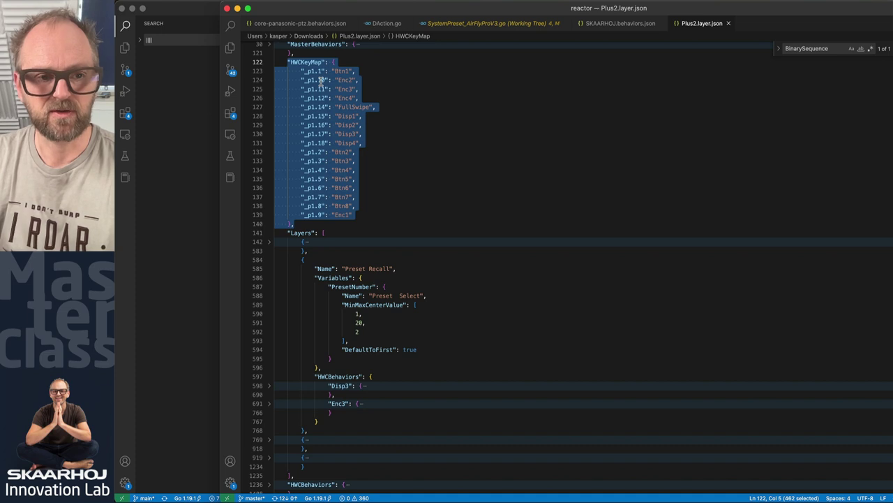
Step: Switch back to the browser, open the raw JSON of the PlusForVideo snippet, and fold its top-level sections
key("super+Tab")
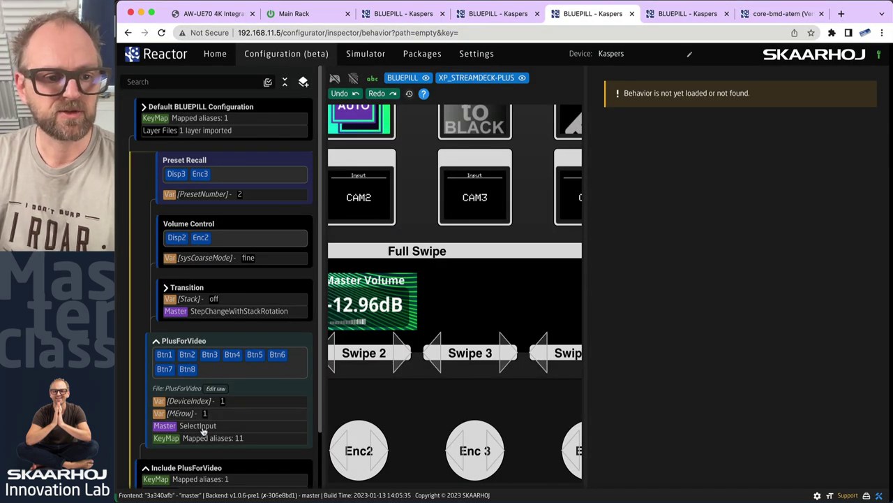
left_click(215, 389)
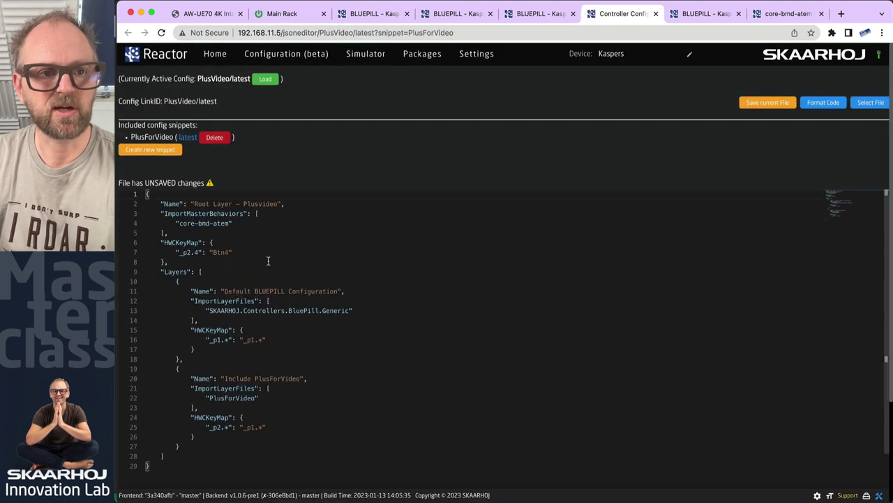
scroll(233, 385, "down", 6)
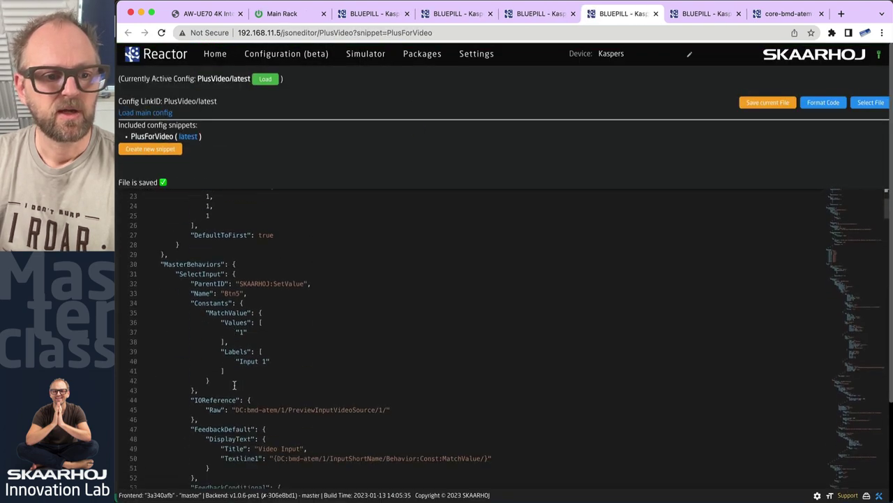
scroll(234, 385, "up", 6)
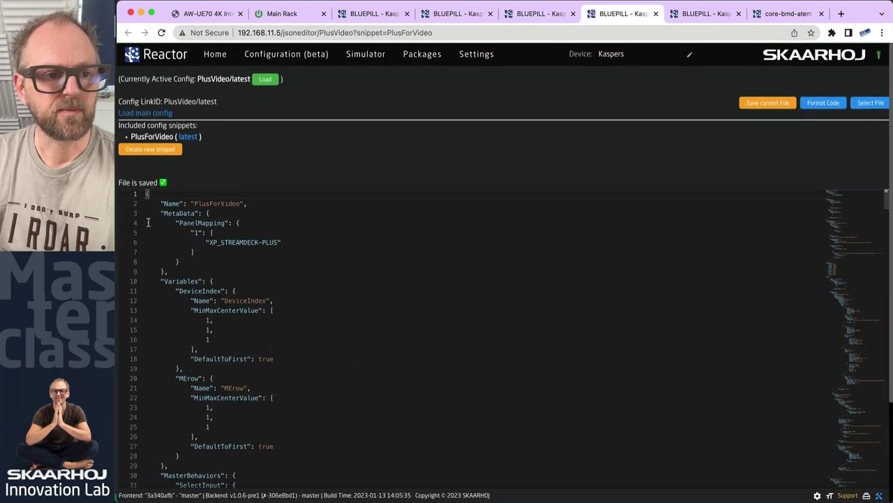
left_click(141, 194, "shift")
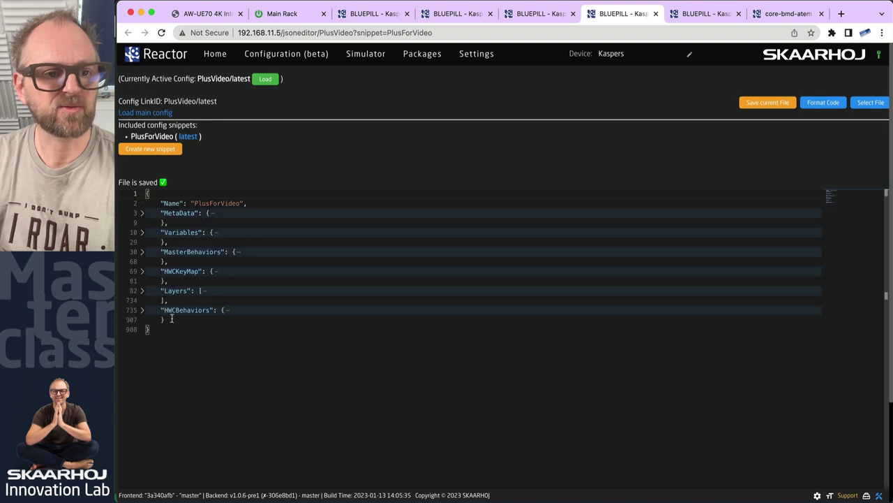
Step: Replace the snippet's entire HWCKeyMap block with the copied one and save the file
left_click(142, 272)
left_click_drag(171, 388, 131, 278)
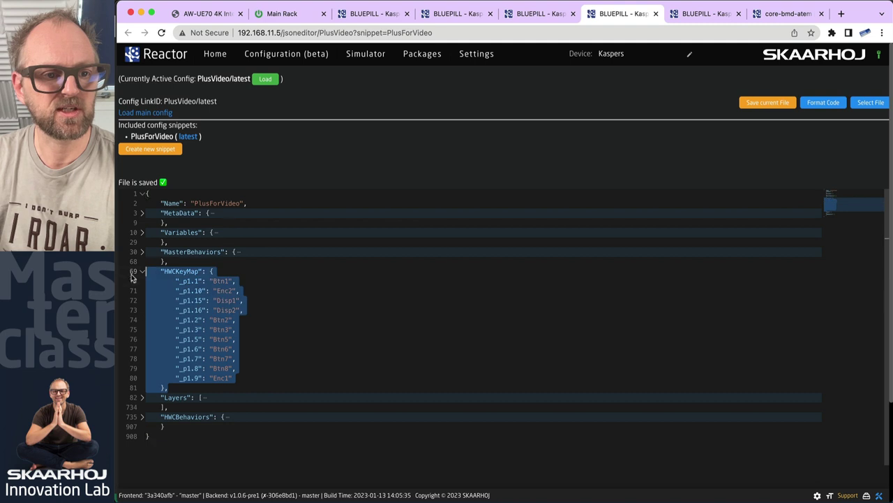
key("super+v")
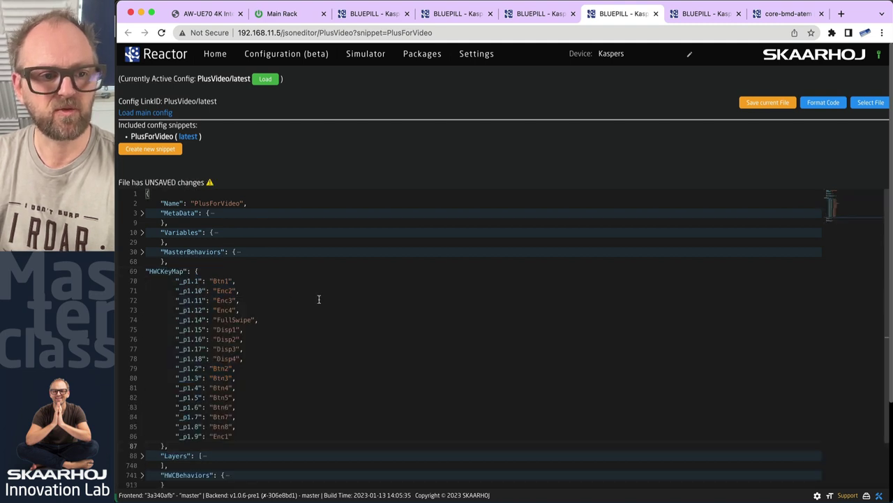
left_click(768, 103)
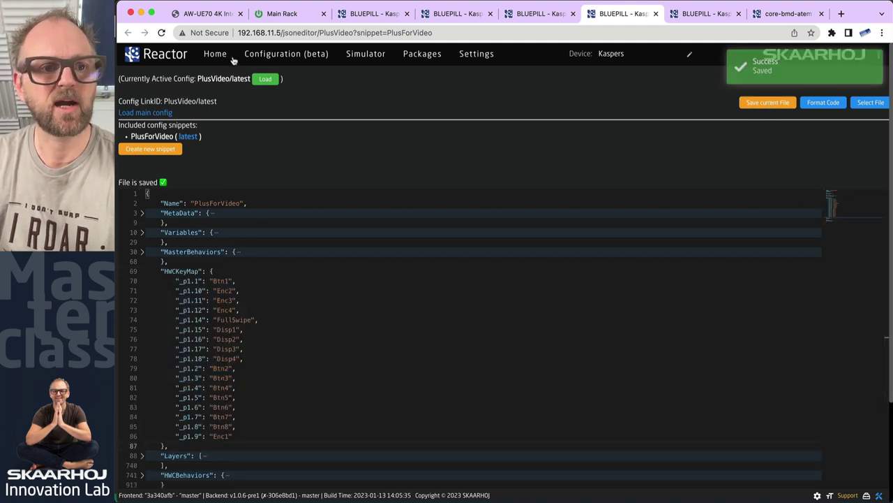
Step: Return to the configuration, check the Stream Deck Plus's third display, and expand the layer tree to open the Preset Recall layer
left_click(267, 56)
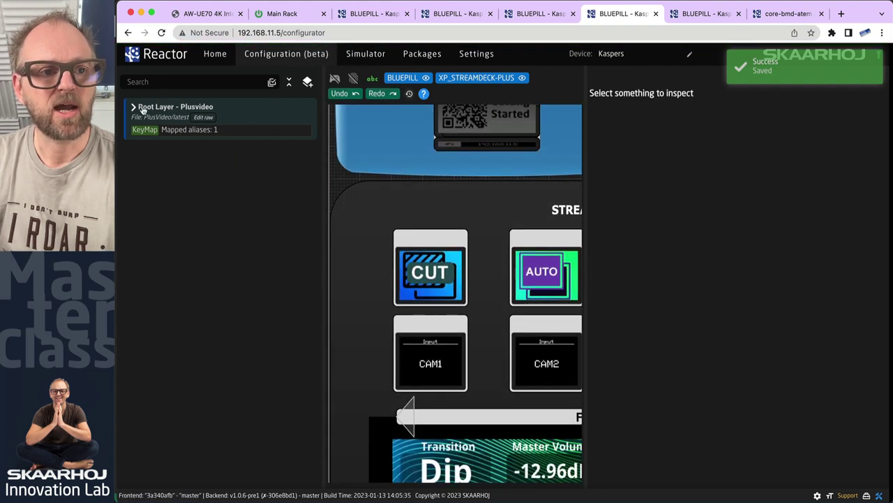
left_click_drag(497, 305, 344, 215)
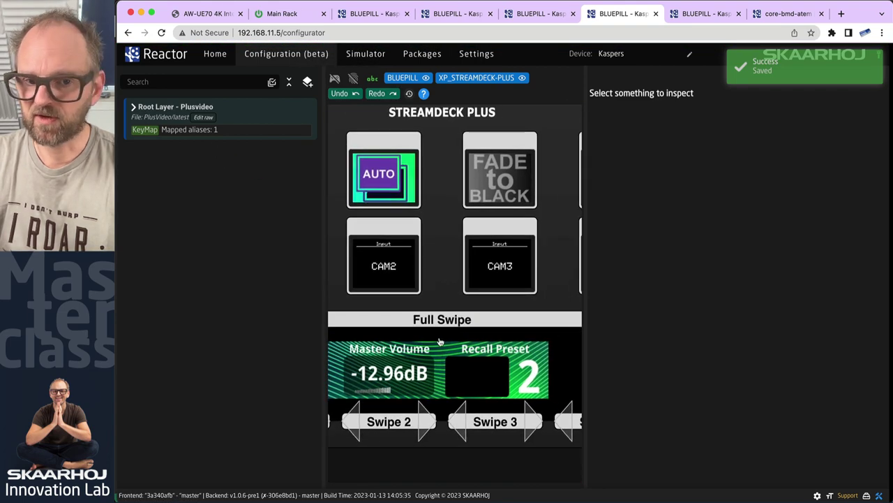
left_click(134, 108)
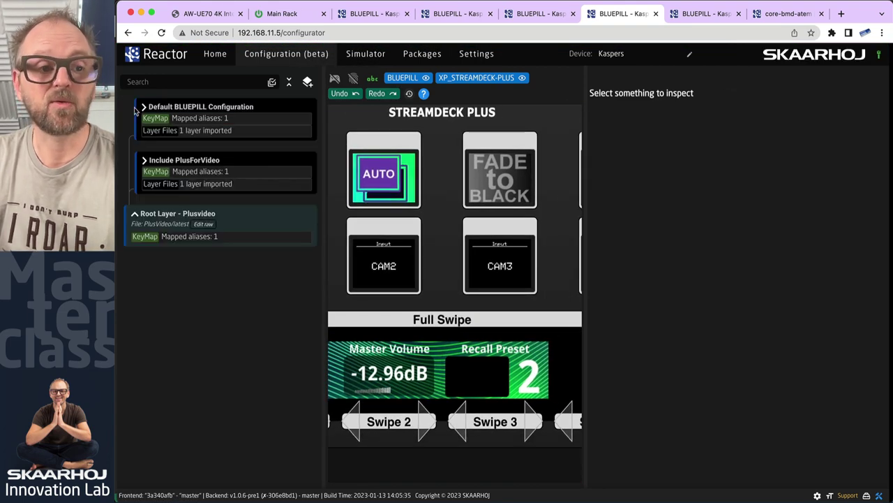
left_click(145, 159)
left_click(155, 161)
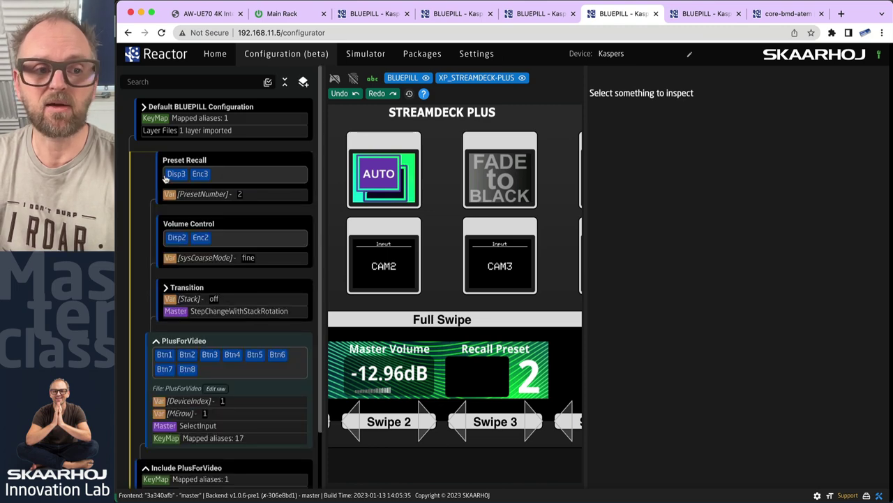
left_click(220, 163)
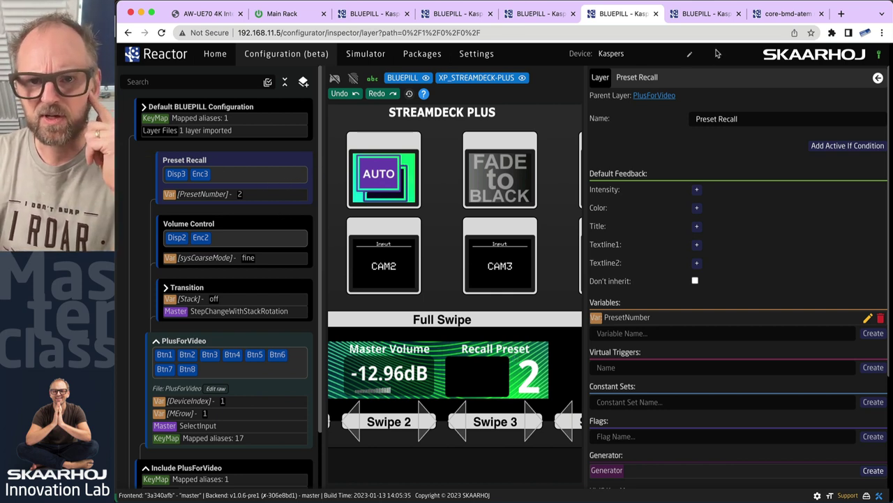
Step: Close the redundant BLUEPILL browser tabs, keeping only the one with the Preset Recall layer open
left_click(681, 13)
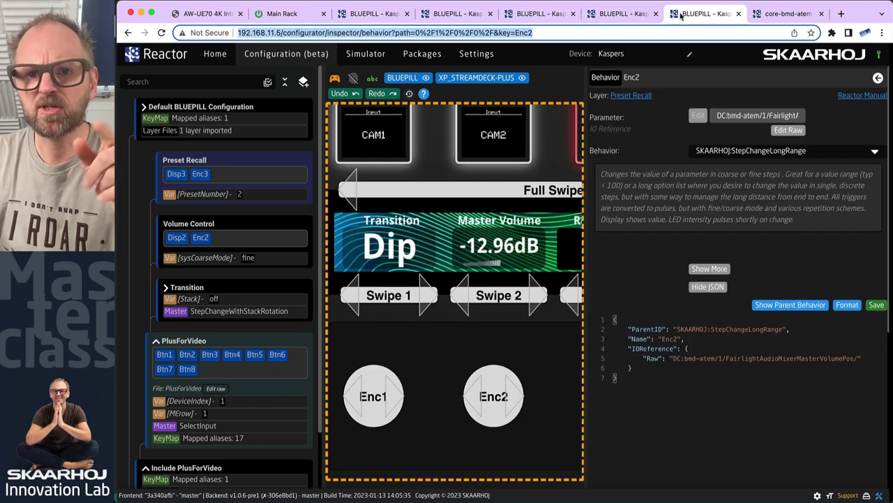
left_click(739, 13)
left_click(558, 14)
left_click(574, 14)
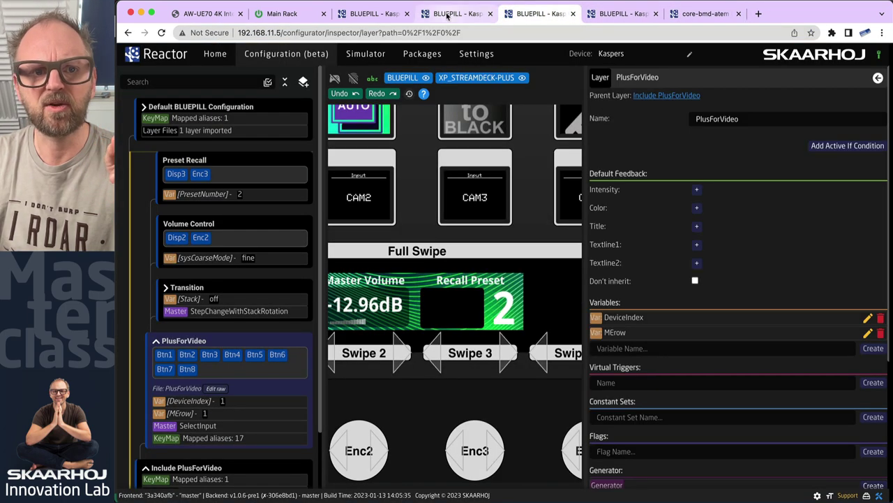
left_click(377, 14)
left_click(434, 14)
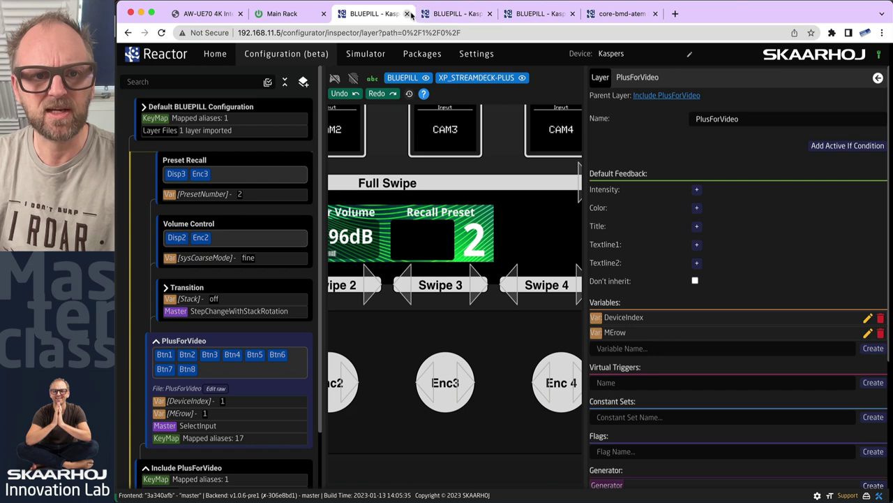
left_click(407, 14)
left_click(409, 14)
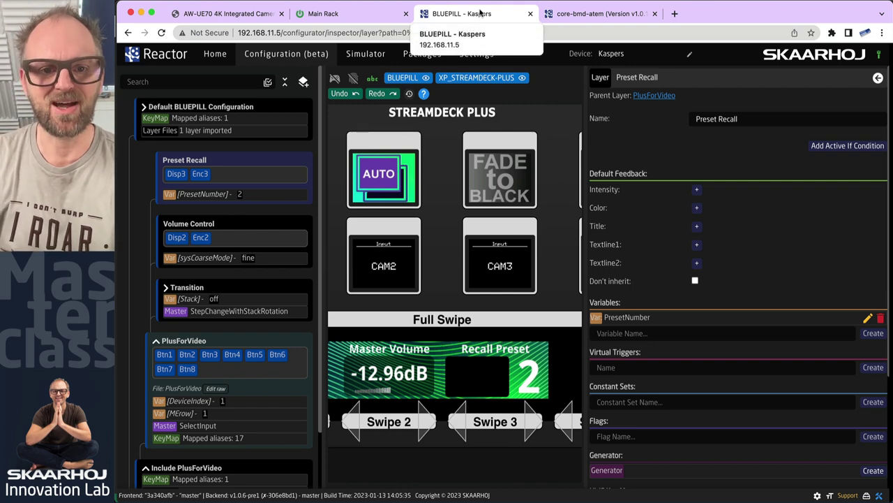
Step: Open Preset Recall's Enc3 behavior and examine the recall event handler and binary sequence in its JSON
scroll(559, 210, "down", 2)
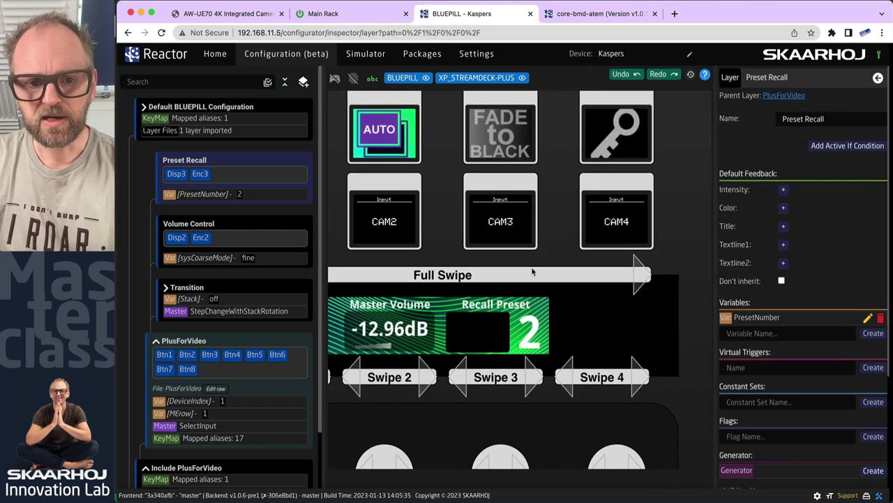
left_click(200, 173)
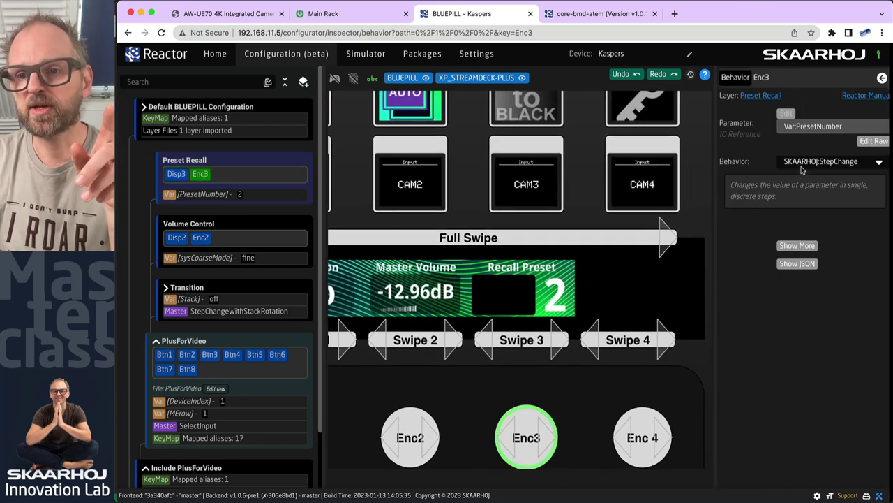
left_click(800, 263)
left_click_drag(718, 310, 535, 290)
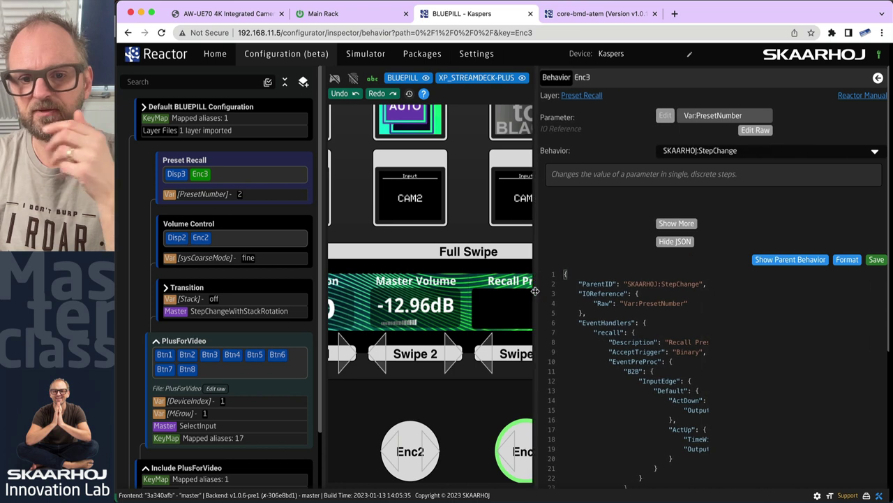
scroll(686, 328, "down", 3)
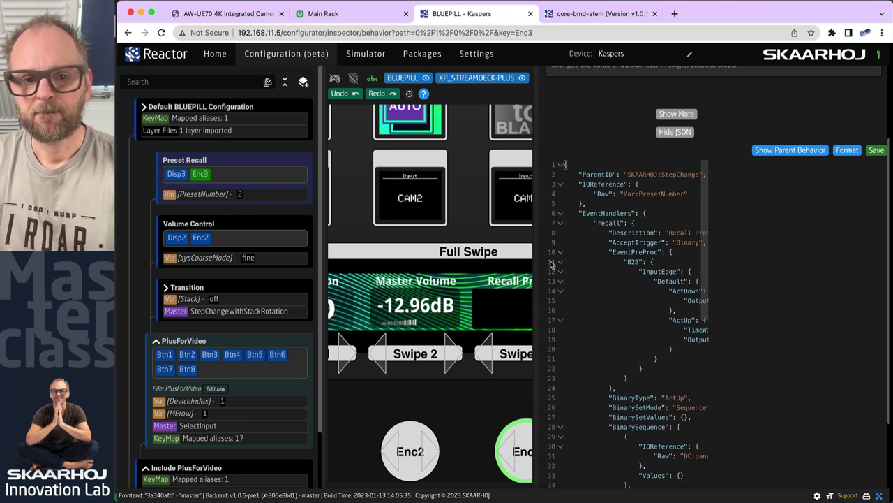
left_click_drag(535, 230, 681, 218)
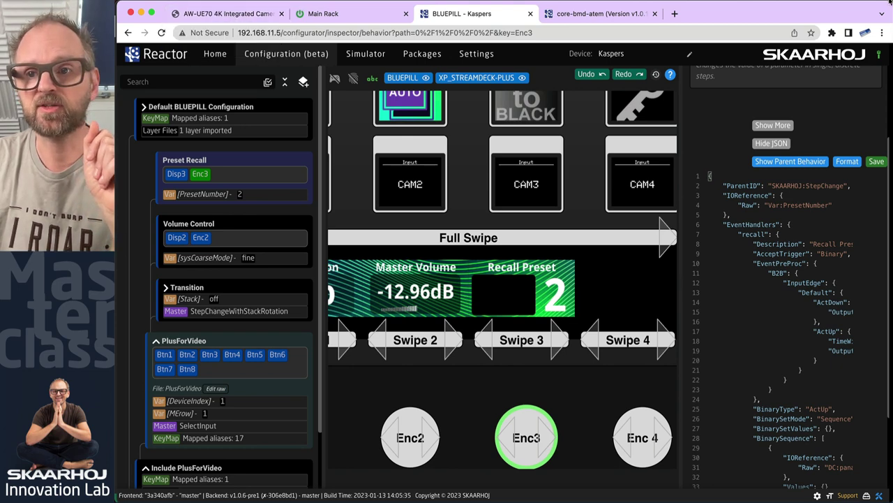
Step: Open the simulator at the Stream Deck Plus panel and narrow the browser window to about half the screen width
left_click(363, 55)
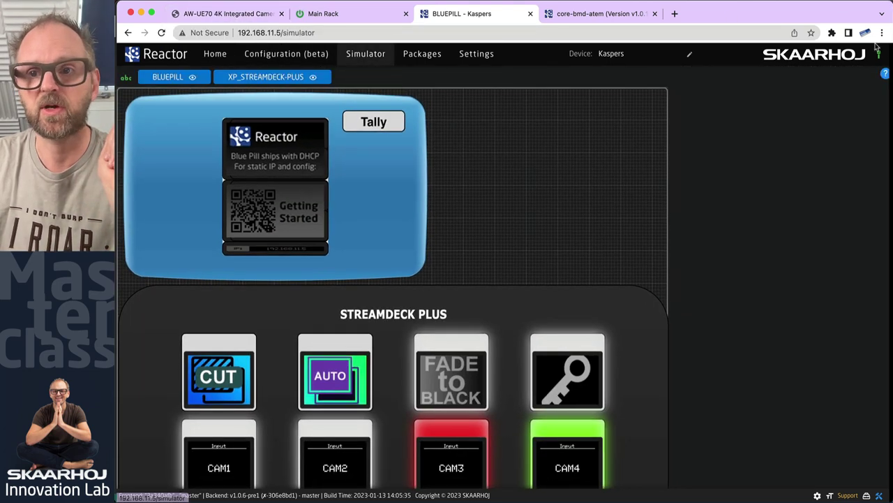
scroll(584, 442, "down", 2)
scroll(585, 442, "down", 2)
left_click_drag(891, 8, 540, 13)
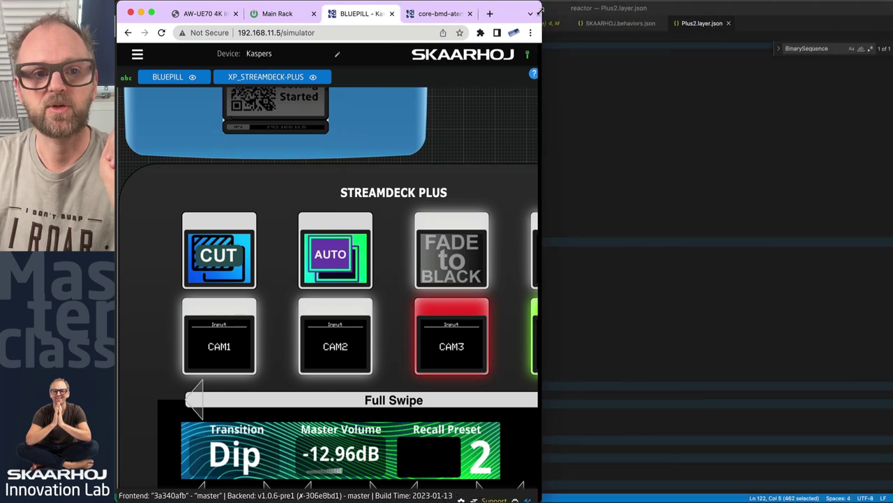
Step: Split the AW-UE70 live camera page into its own window and arrange it beside the simulator with the camera image visible
left_click_drag(199, 13, 588, 69)
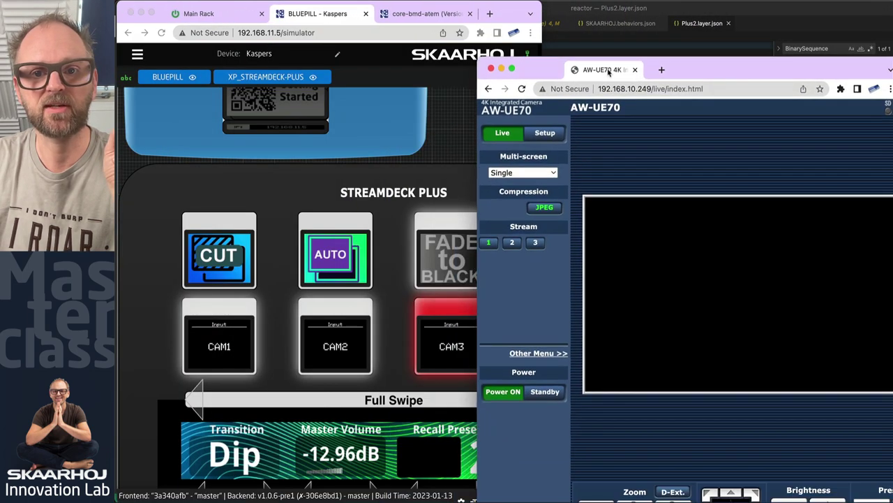
left_click_drag(709, 65, 699, 9)
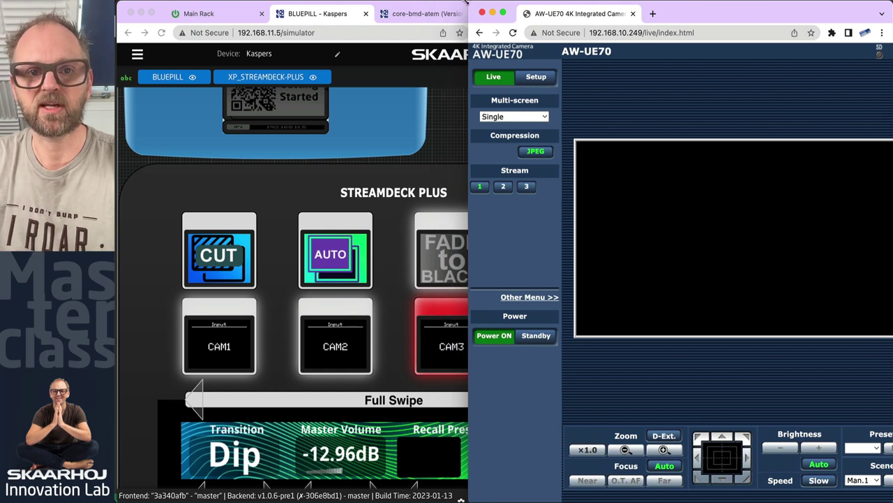
left_click_drag(466, 3, 421, 3)
left_click(466, 33)
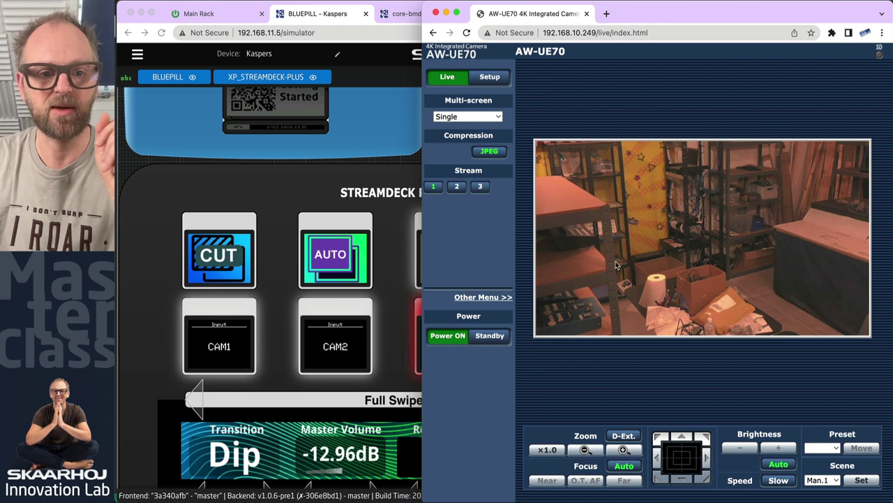
left_click(370, 20)
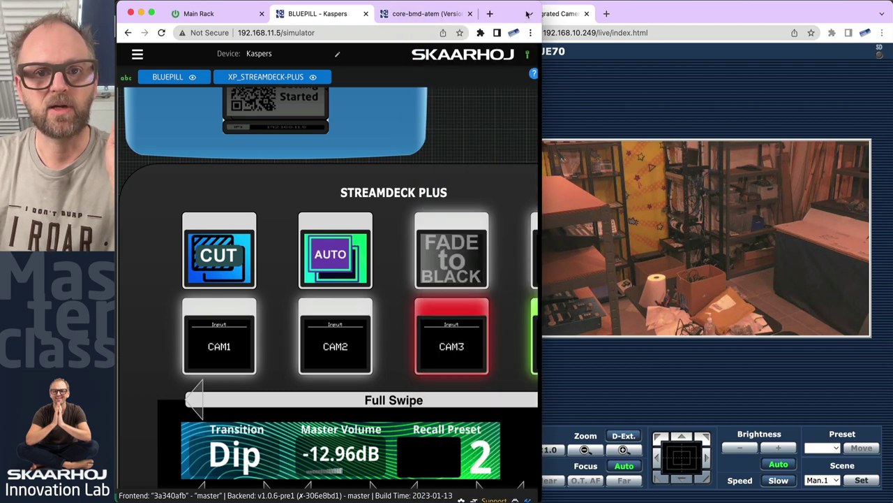
left_click_drag(508, 3, 486, 4)
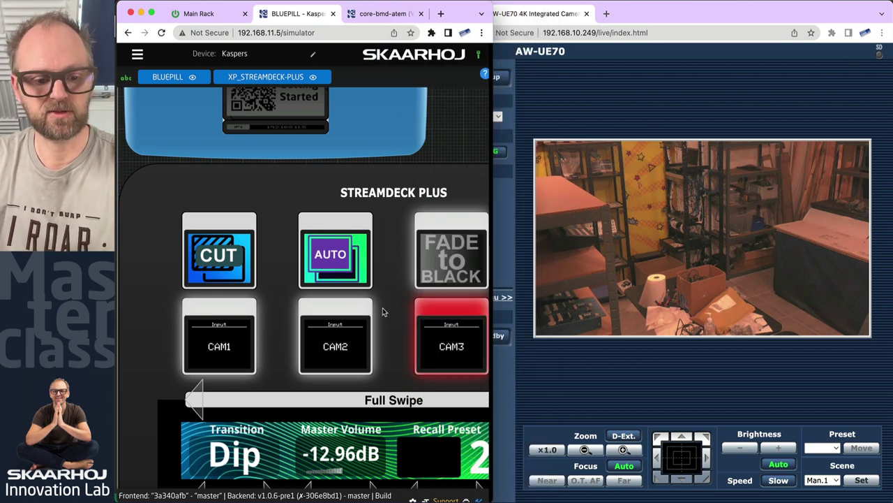
Step: Bring the Recall Preset display and Enc3 into view, then use Enc3 to recall preset 2 and store its thumbnail
scroll(383, 326, "down", 3)
scroll(374, 368, "down", 5)
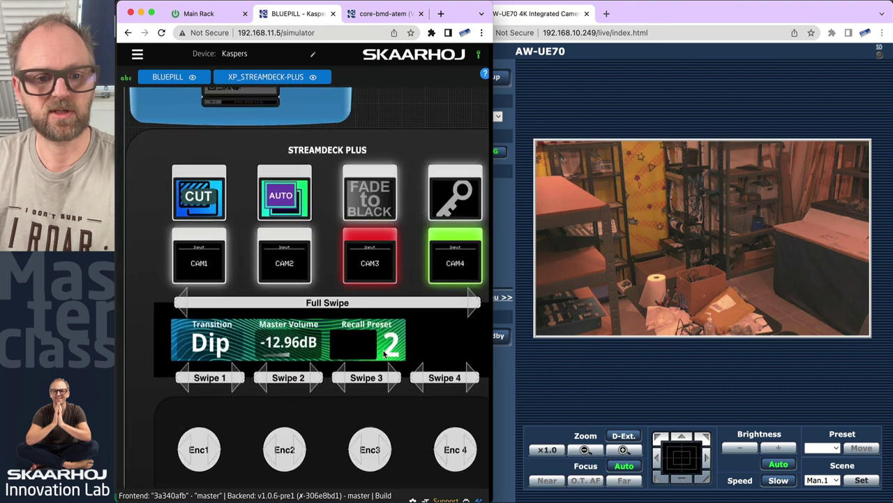
scroll(405, 358, "up", 6)
scroll(438, 349, "down", 2)
scroll(437, 350, "right", 1)
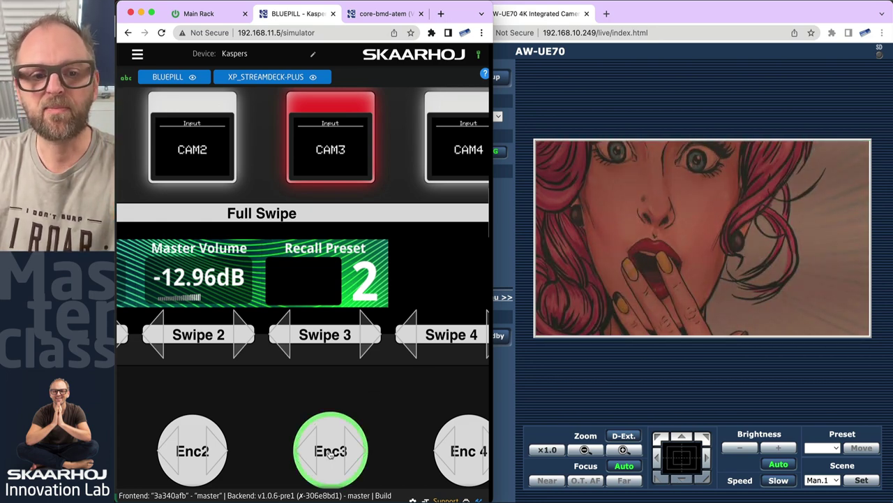
scroll(331, 452, "down", 2)
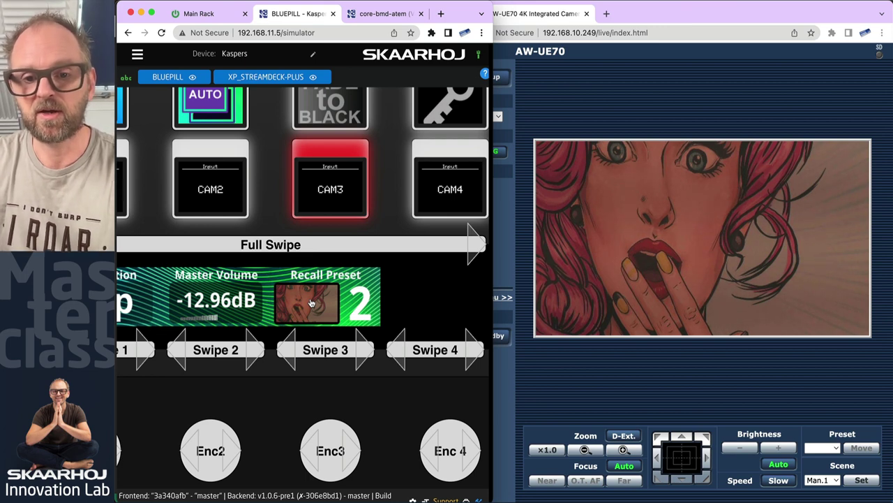
Step: Pan the AW-UE70 right, tilt it up and zoom in to frame the product poster on the door
left_click(711, 461)
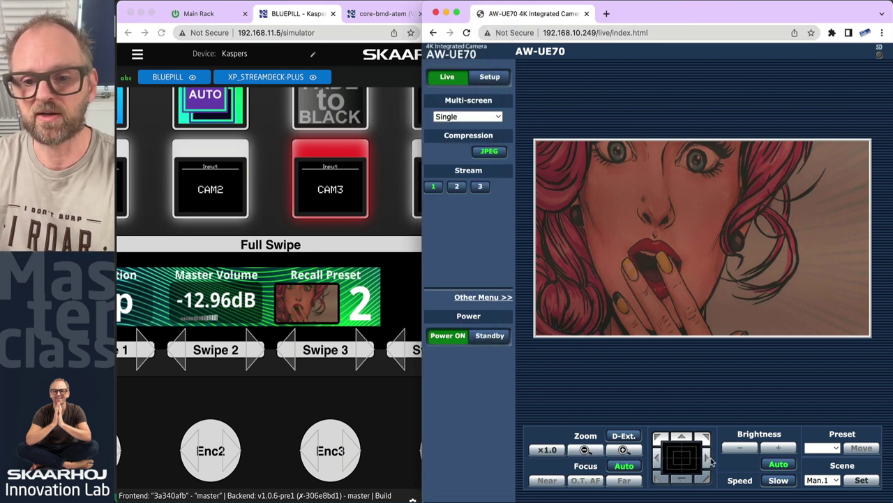
left_click(711, 461)
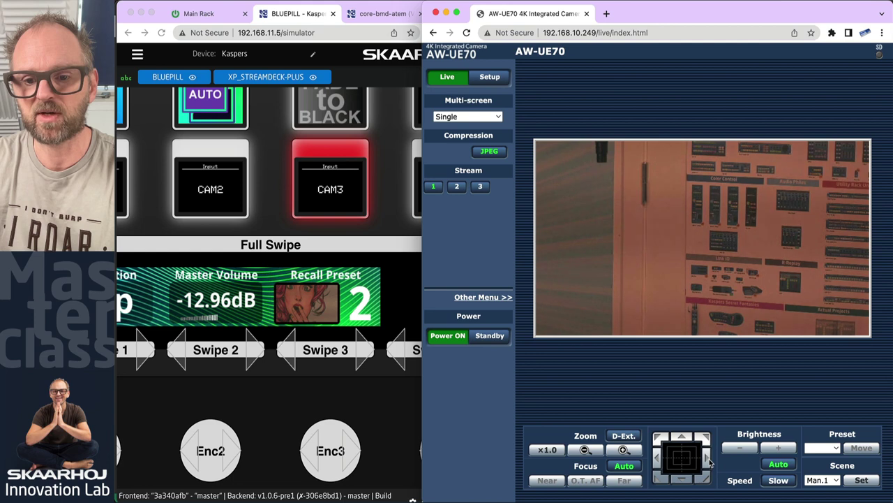
left_click(693, 448)
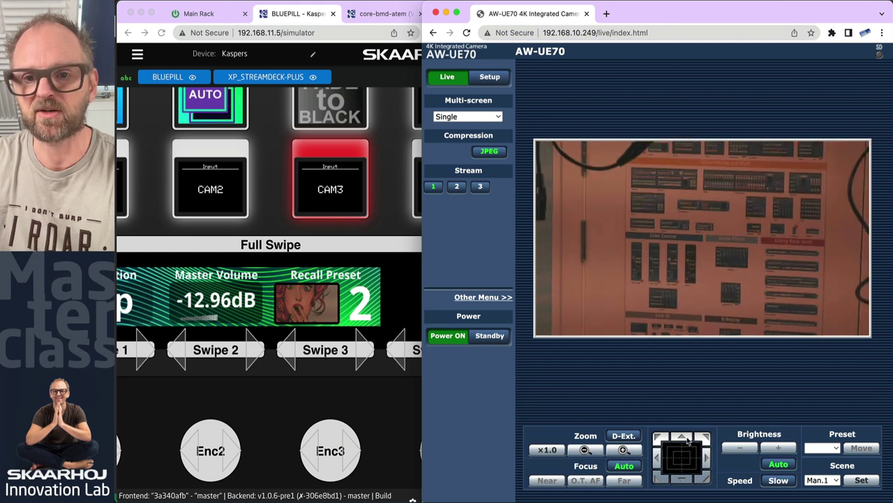
left_click(630, 452)
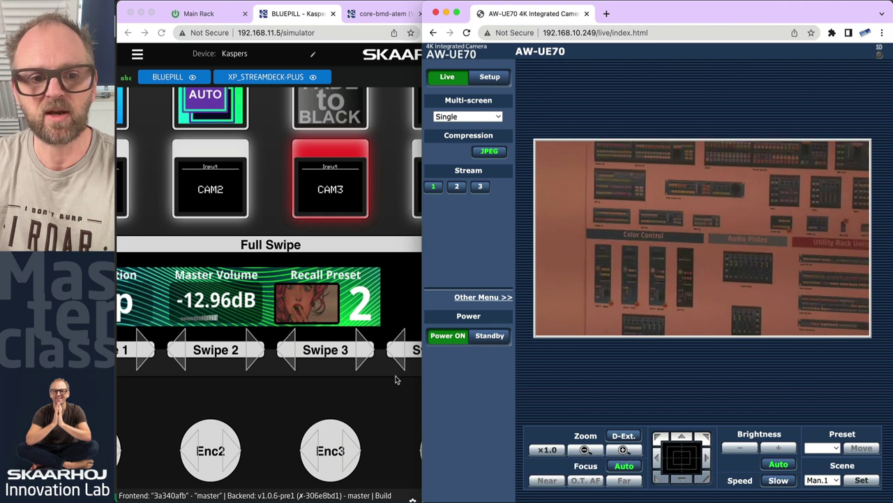
Step: Store the current product poster view in preset 2 using Enc3 in the simulator
left_click(348, 451)
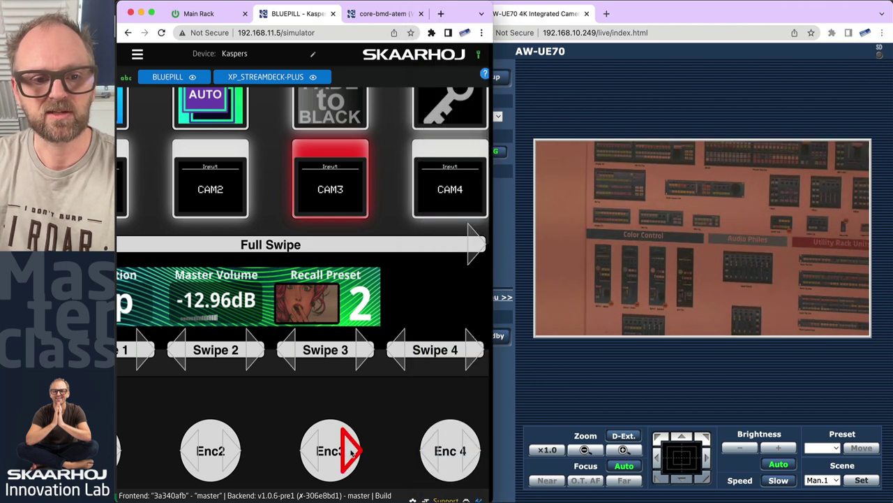
left_click(333, 453)
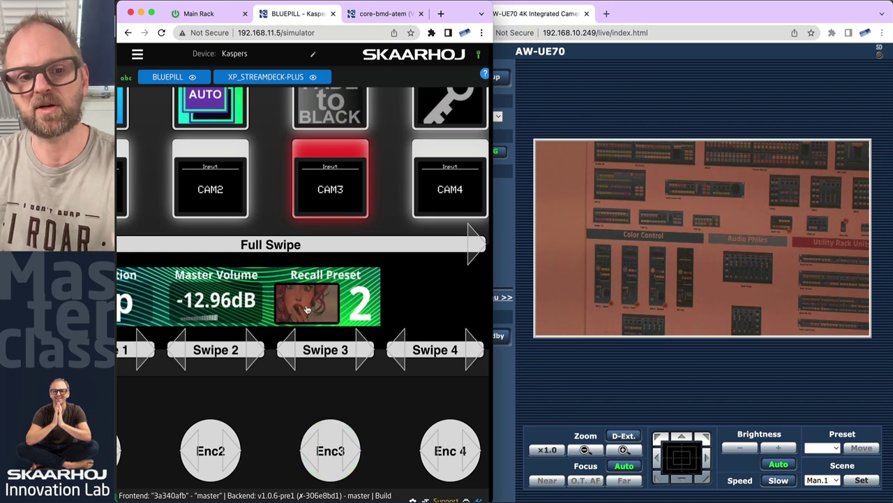
left_click(335, 435)
left_click(313, 450)
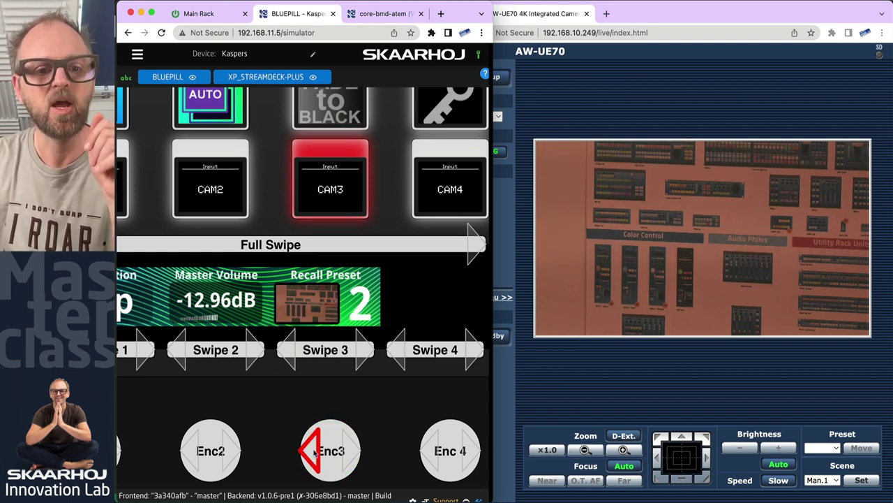
Step: Select preset 3 with Enc3 and store the current product poster view in it
left_click(350, 452)
left_click(331, 458)
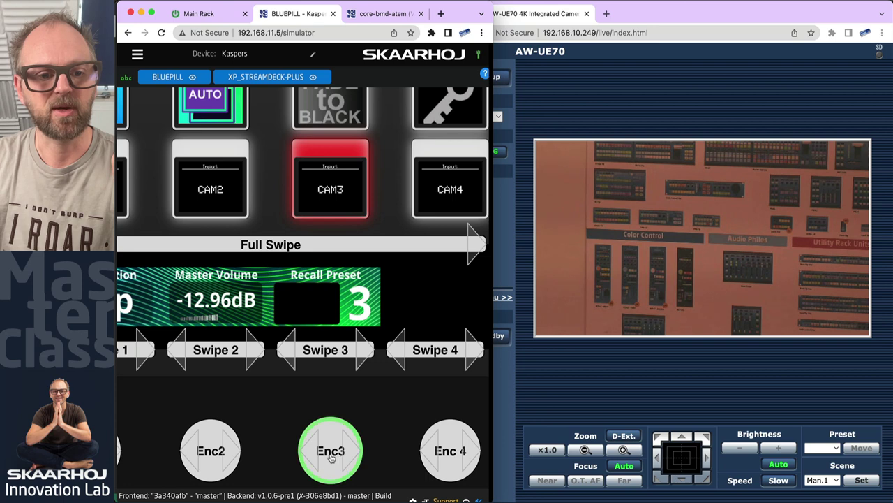
left_click(335, 452)
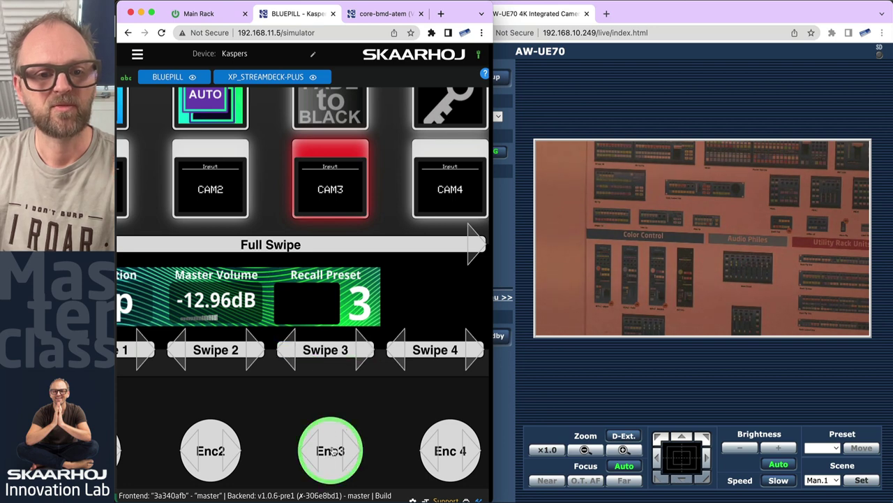
left_click(333, 450)
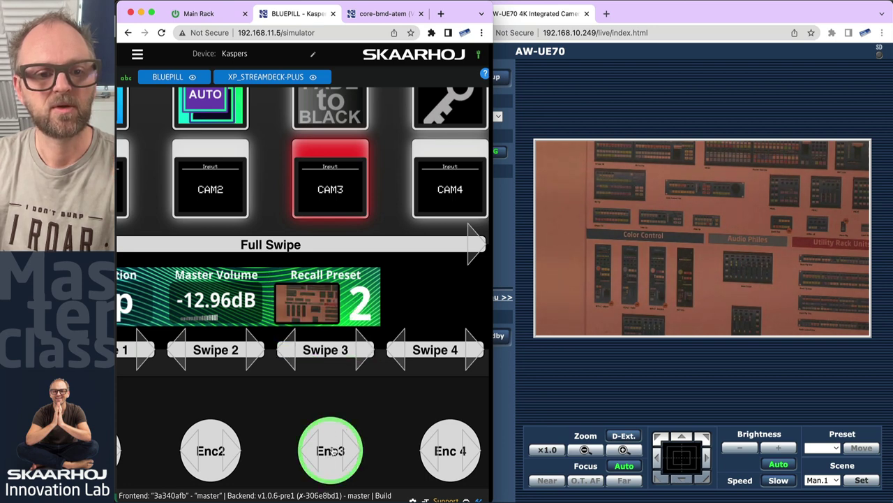
left_click(311, 451)
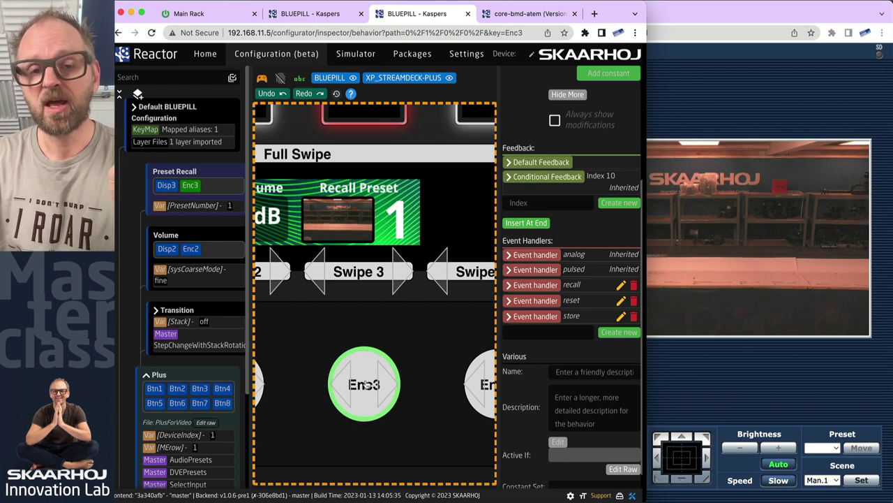
Step: Turn Enc3 in the configuration's panel preview to check the thumbnails of presets 1, 2 and 3
scroll(366, 384, "down", 3)
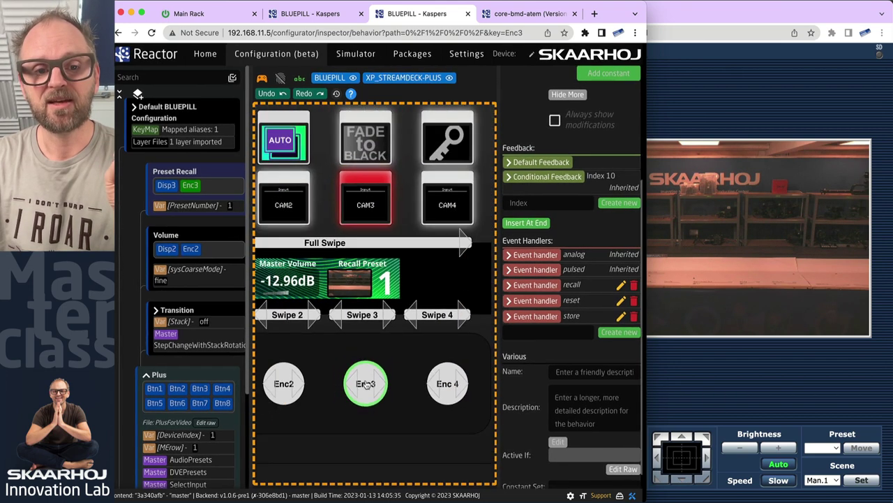
scroll(370, 321, "up", 3)
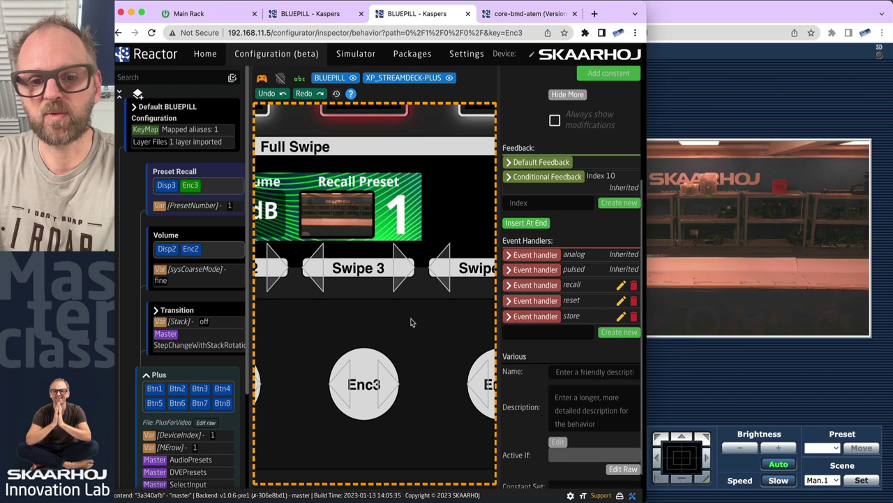
left_click(384, 384)
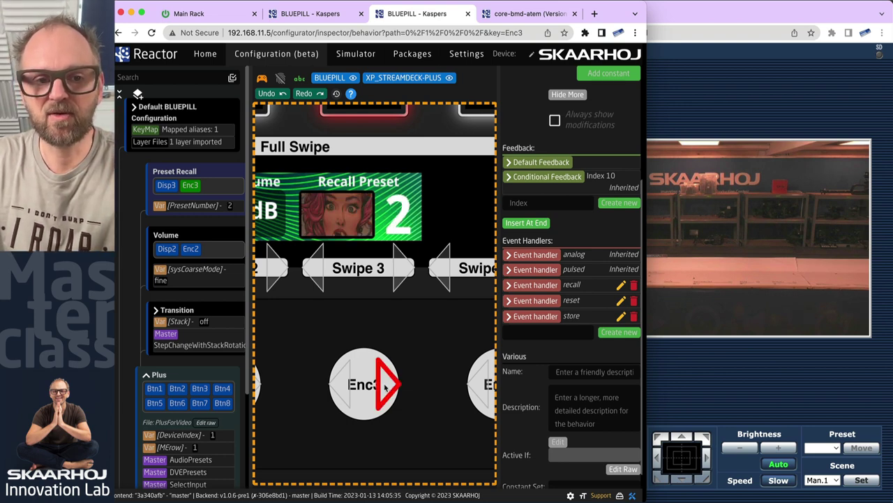
left_click(385, 384)
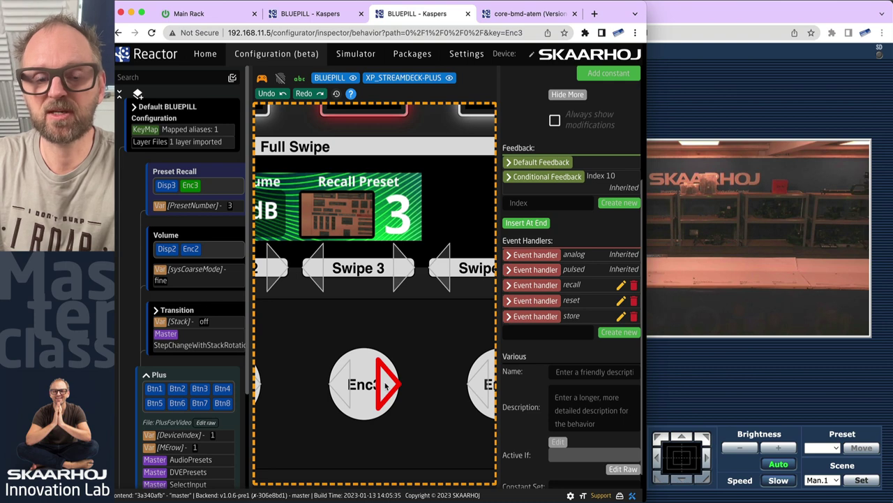
left_click(344, 385)
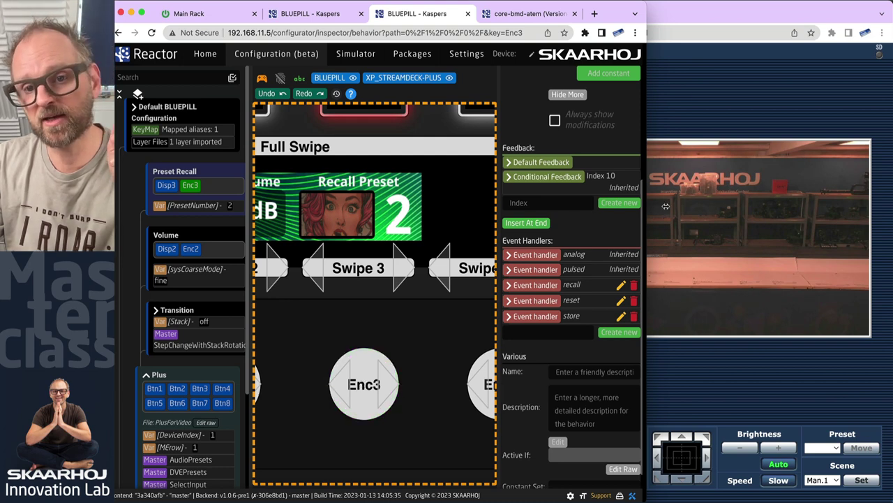
Step: Shift the camera window to reveal more of its image, then recall presets 2, 1 and 3 with Enc3
left_click_drag(713, 10, 780, 3)
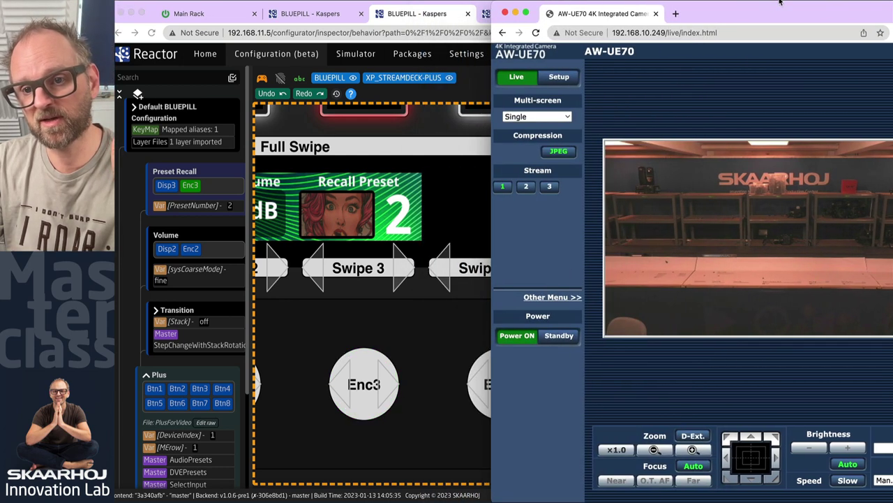
left_click(413, 342)
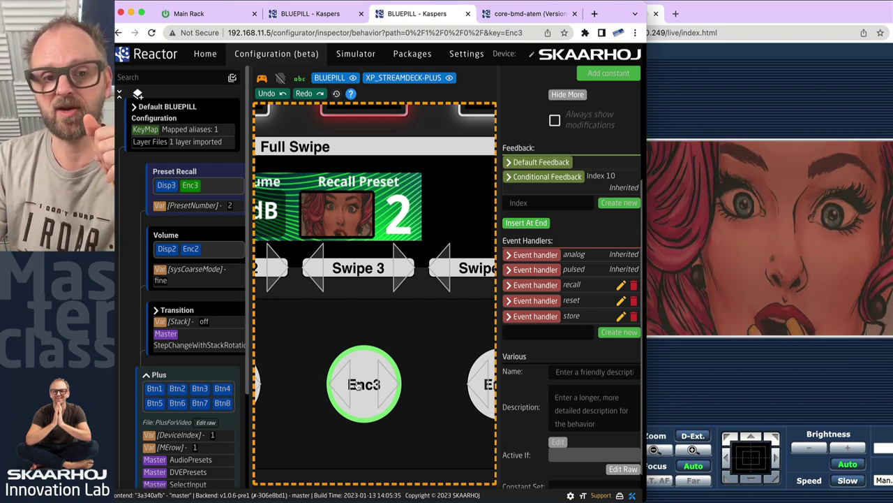
left_click(349, 389)
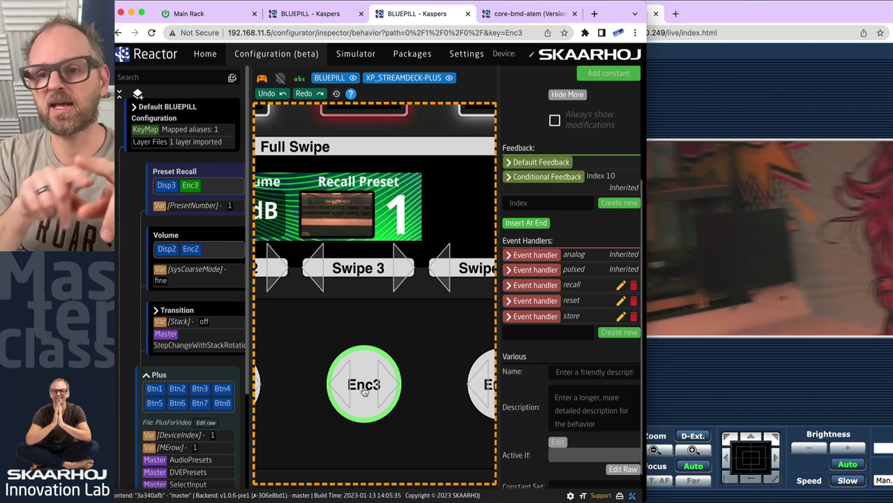
left_click(379, 389)
left_click(381, 387)
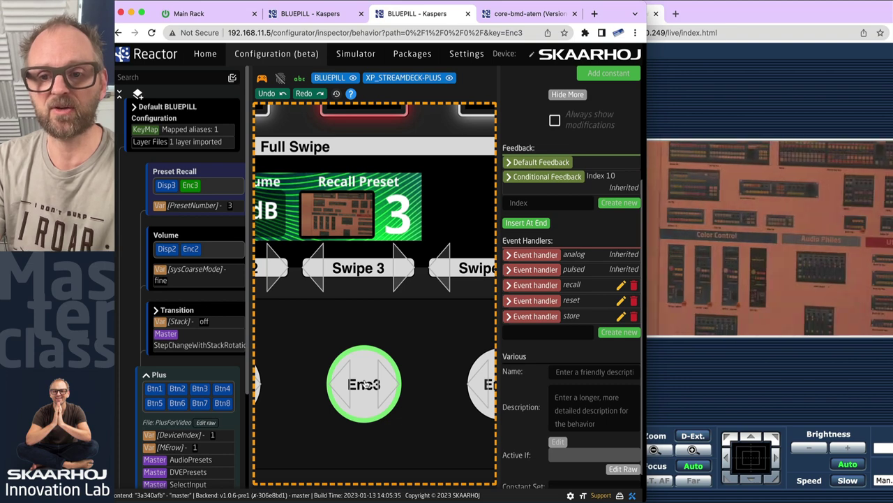
Step: Zoom the AW-UE70 out, pan left and tilt down to frame the pink-haired woman together with the poster door
left_click(771, 444)
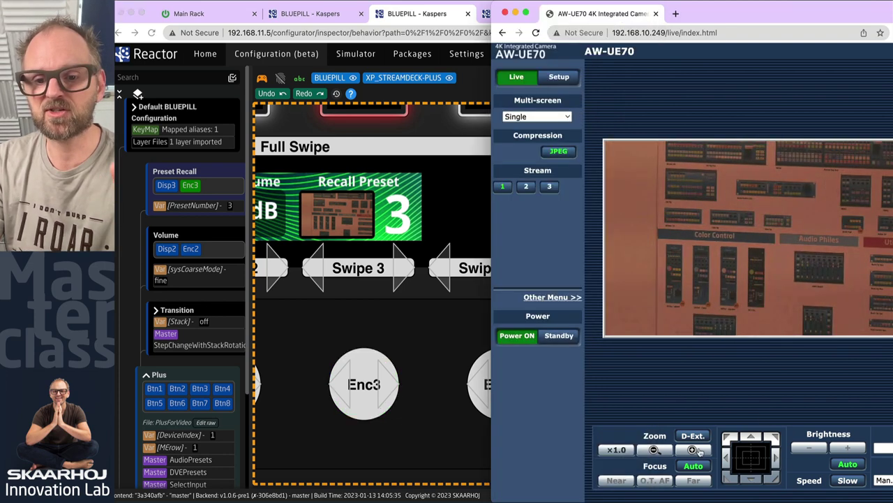
left_click(661, 453)
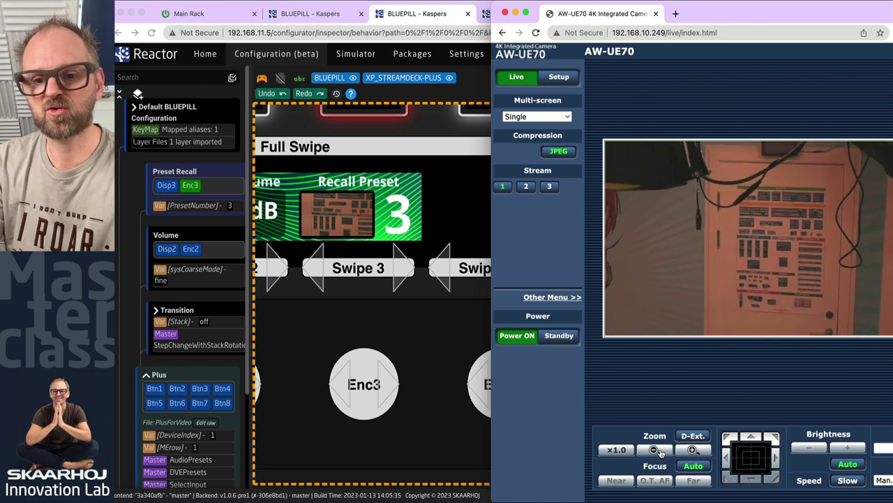
left_click(728, 457)
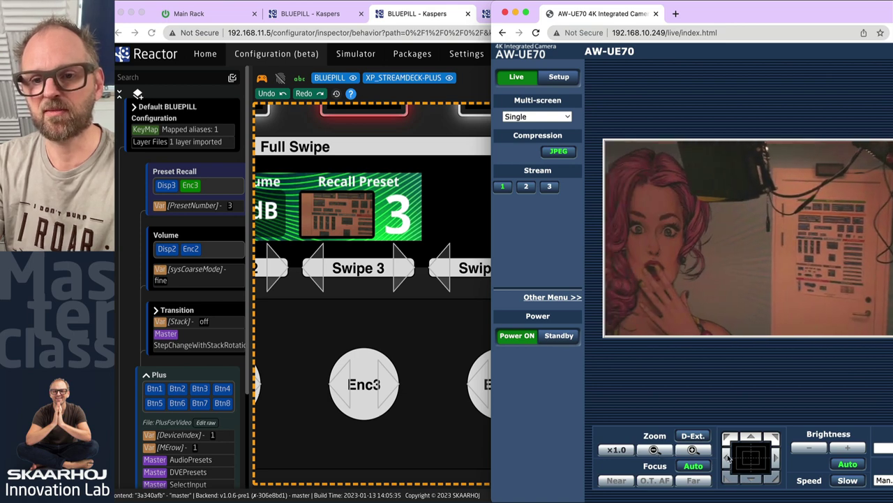
left_click(751, 483)
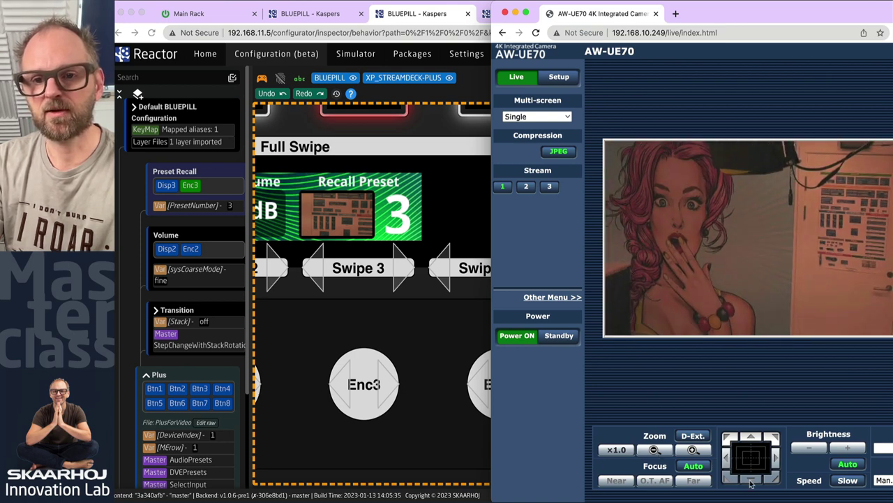
Step: Return to the Reactor configuration, store the current camera view in preset 4, recall preset 3 with Enc3 and turn back to preset 4
left_click(437, 350)
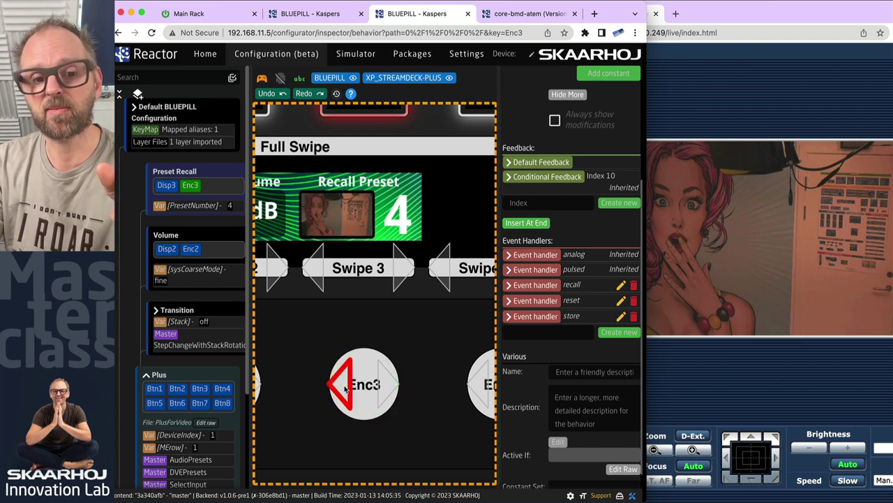
left_click(343, 389)
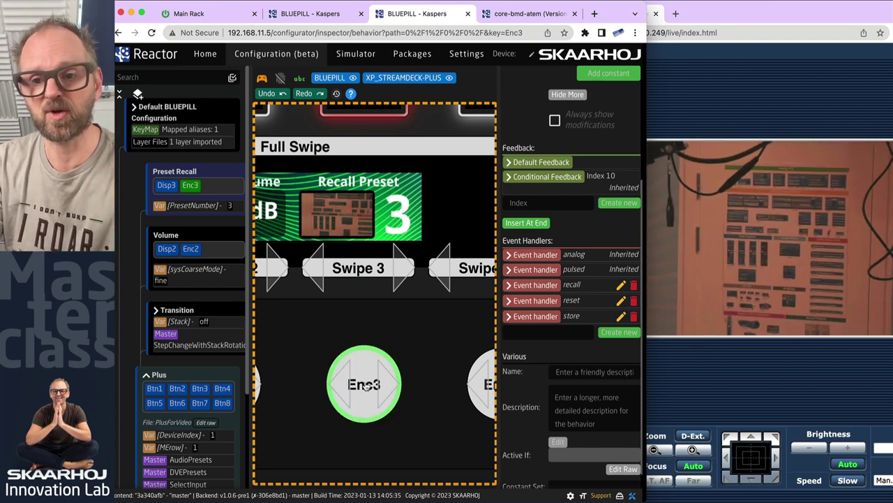
left_click(384, 382)
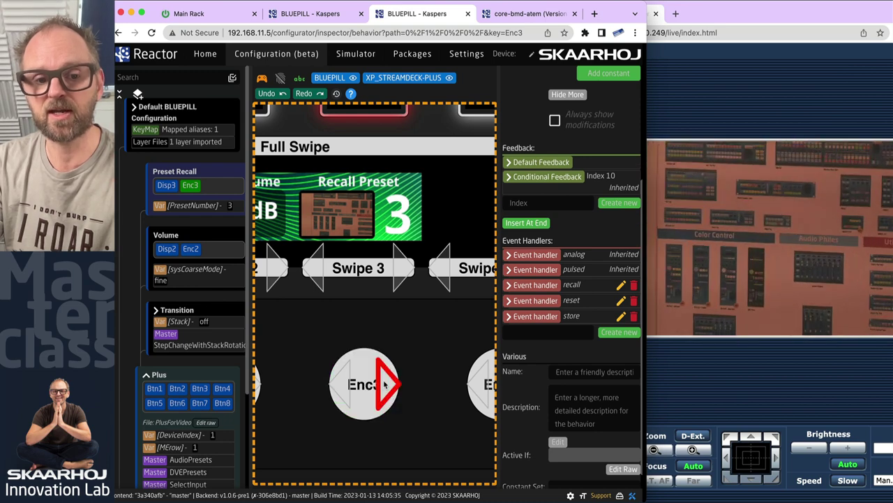
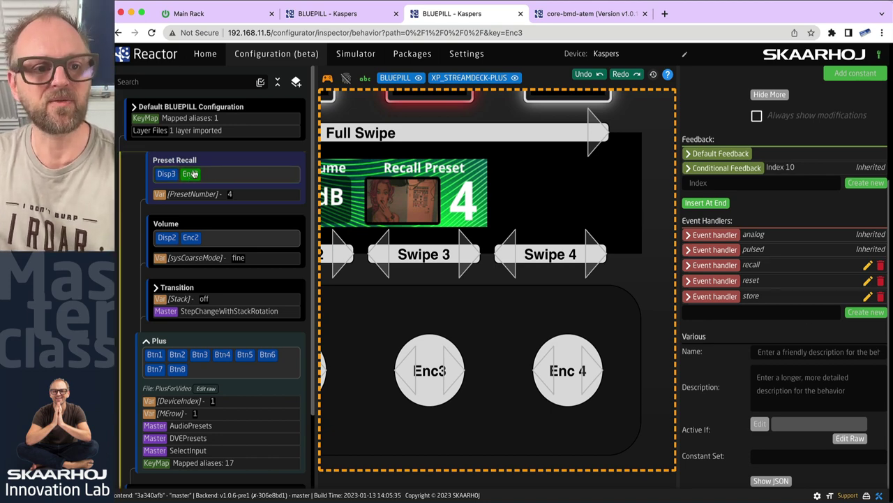
Step: Close the duplicate configuration browser tab and open the Plus layer's PlusForVideo file for raw JSON editing
scroll(742, 349, "down", 1)
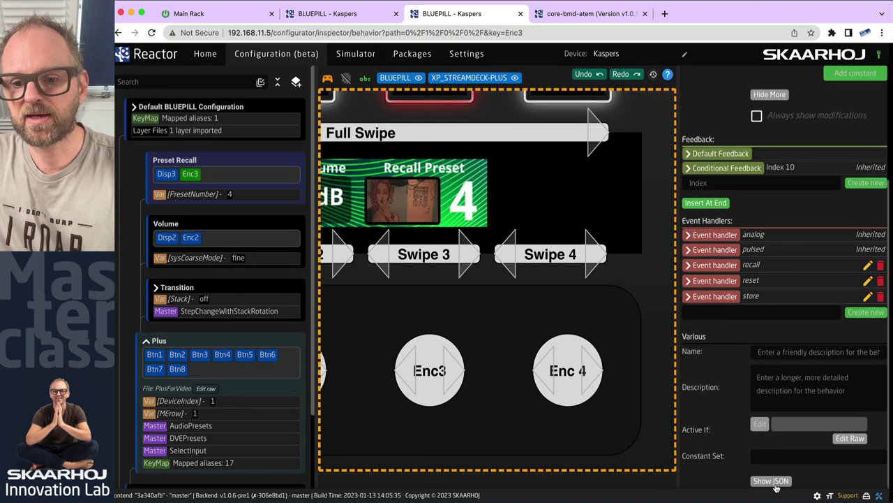
left_click(771, 477)
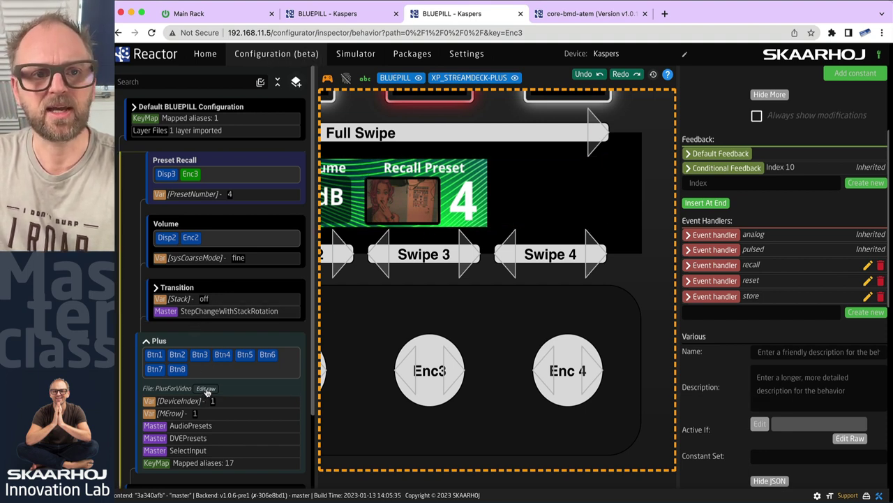
left_click(341, 14)
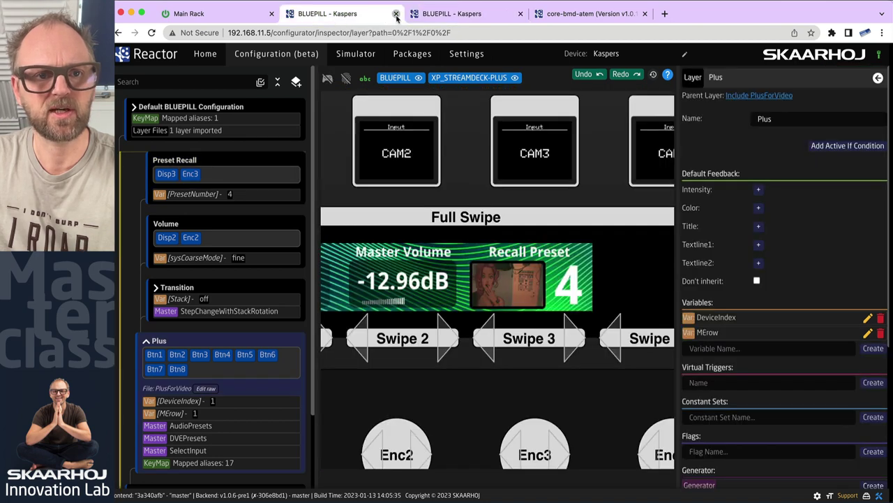
left_click(396, 13)
left_click(210, 383)
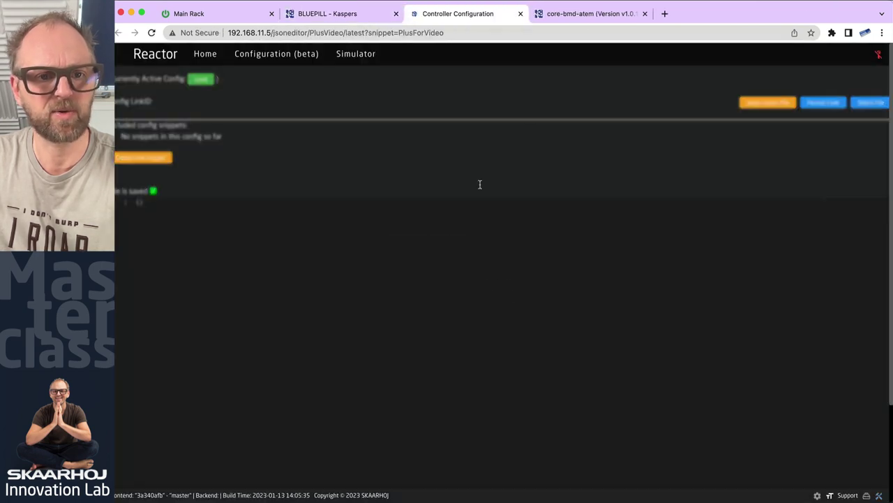
Step: Fold the PlusForVideo JSON and expand only the Preset Recall layer's HWCBehaviors down to the Enc3 behavior
left_click(132, 195, "shift")
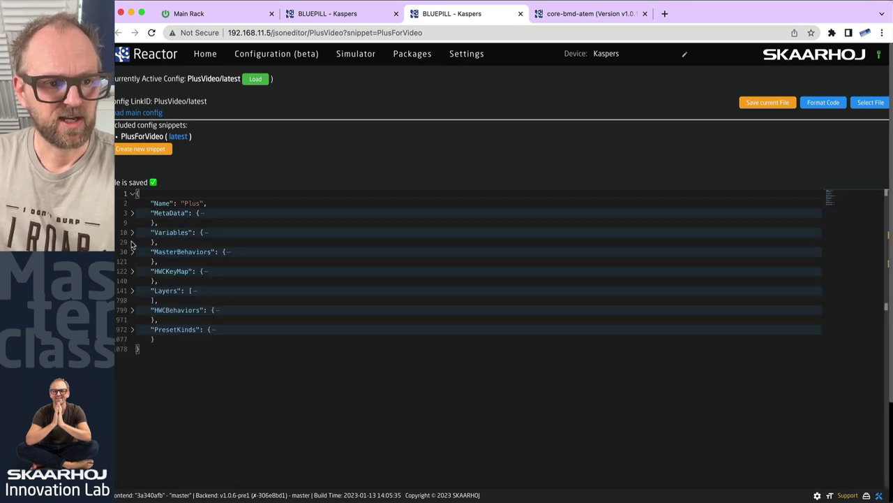
left_click(132, 290)
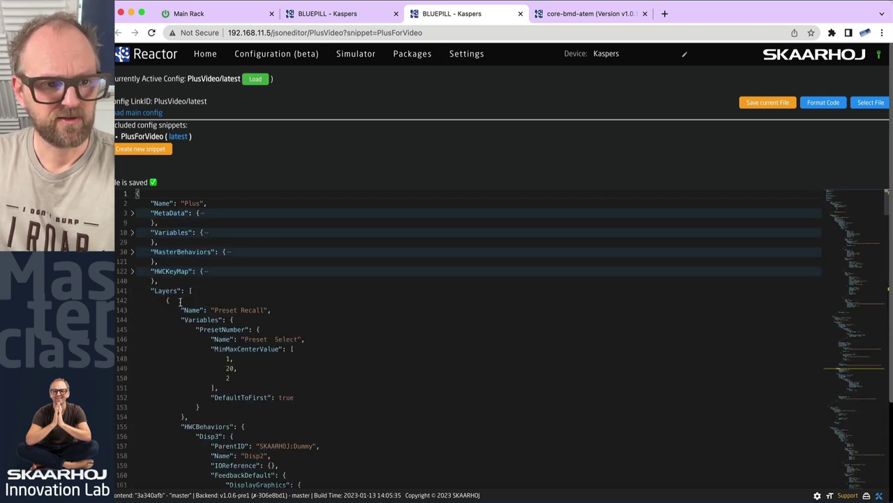
scroll(180, 302, "down", 4)
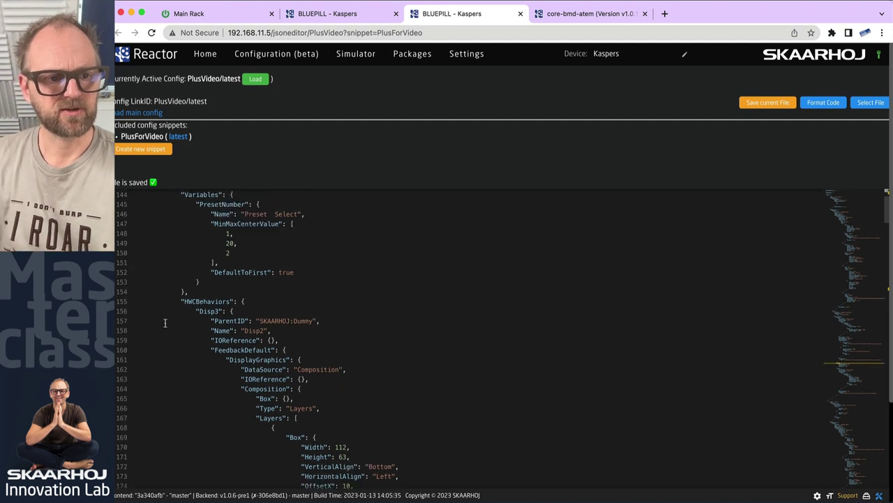
mouse_move(132, 304)
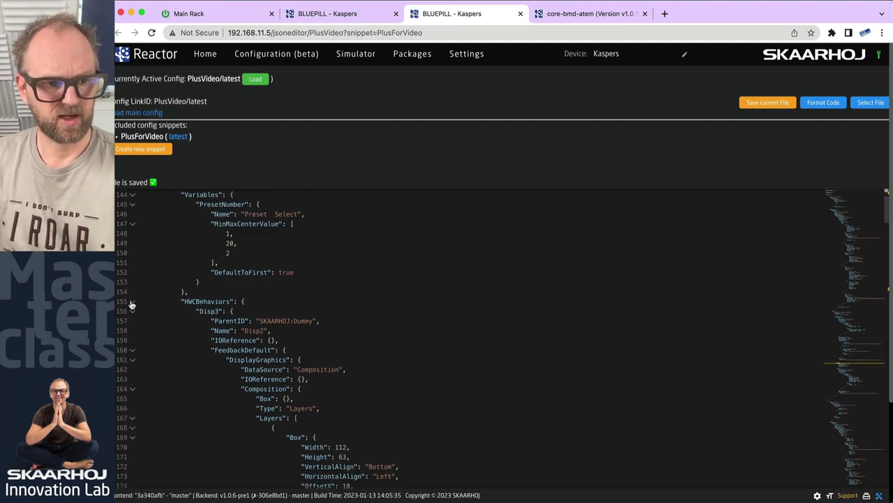
left_click(132, 303, "shift")
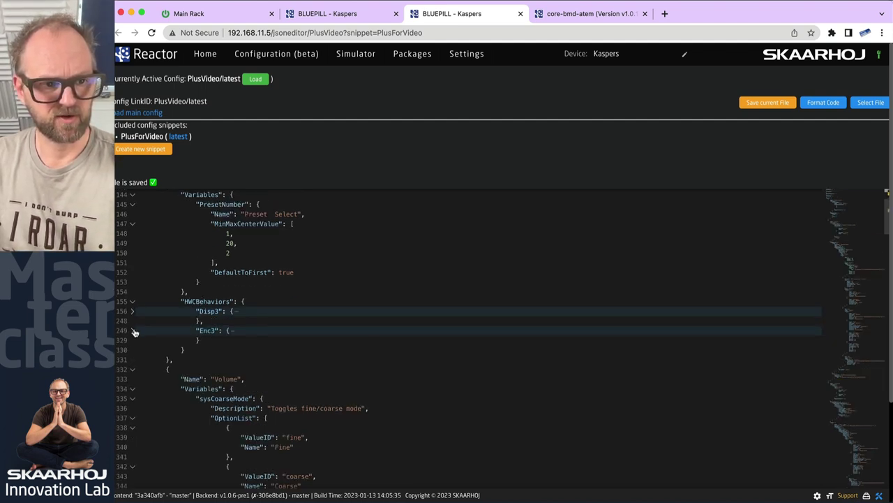
left_click(133, 332)
Step: Examine the ParentID and the raw IOReference of the Enc3 behavior in the JSON
scroll(293, 335, "down", 4)
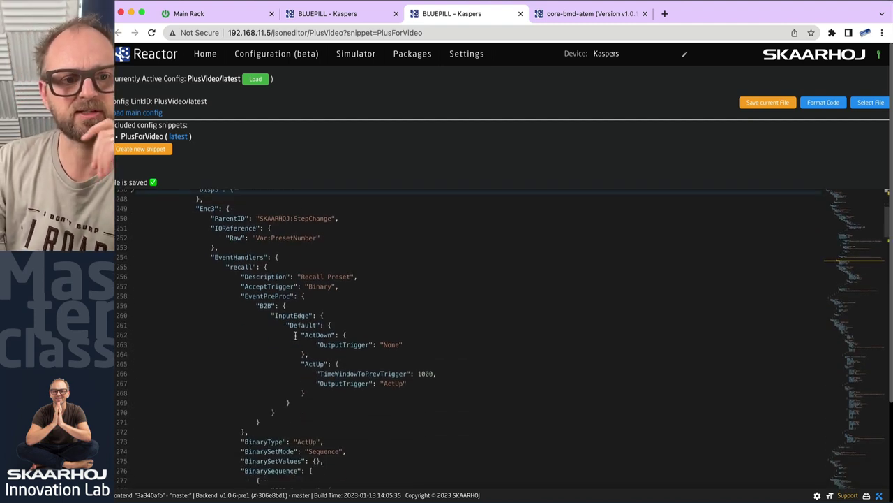
scroll(295, 336, "down", 1)
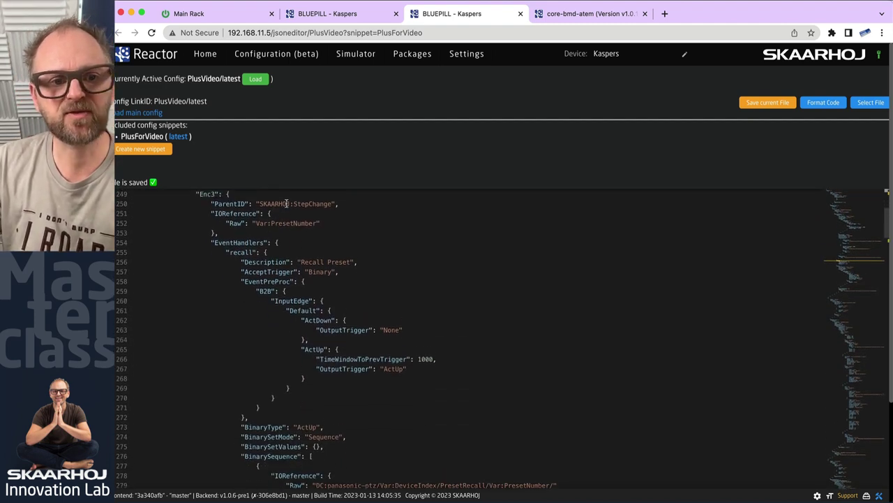
scroll(286, 203, "up", 1)
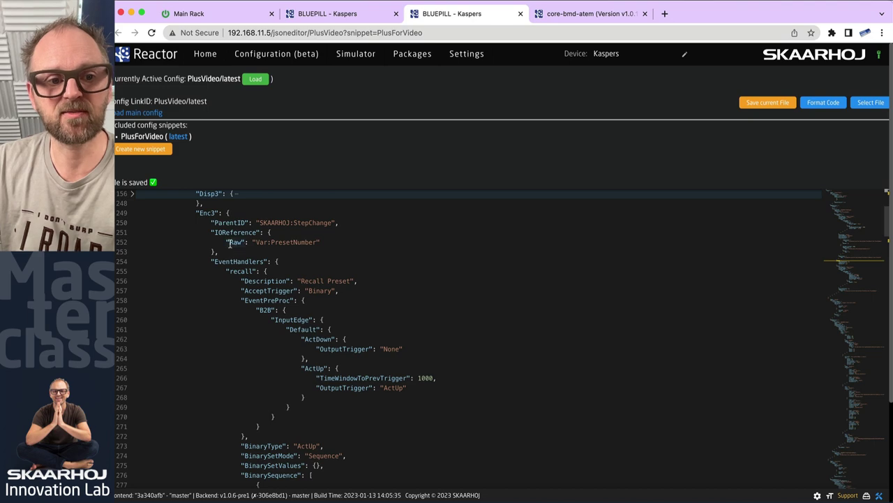
left_click_drag(228, 241, 322, 231)
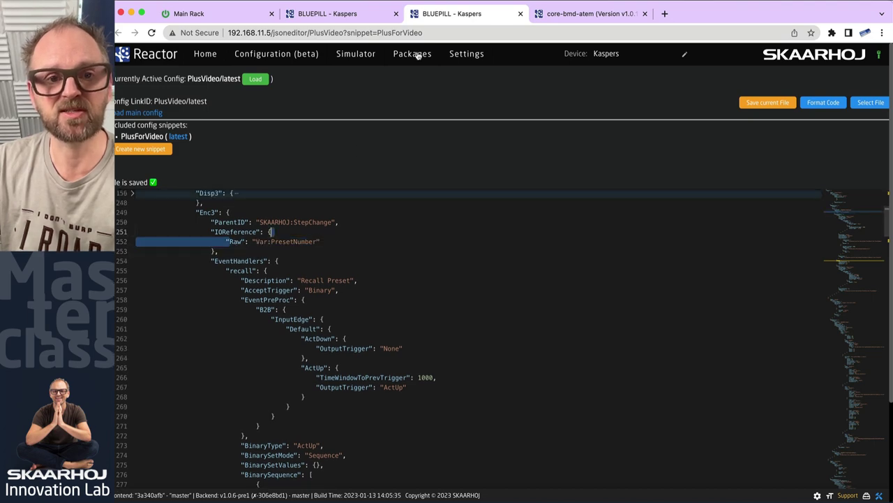
Step: Move the JSON editor into its own browser window and open the Preset Recall layer's PresetNumber variable in the configuration
left_click_drag(446, 13, 761, 13)
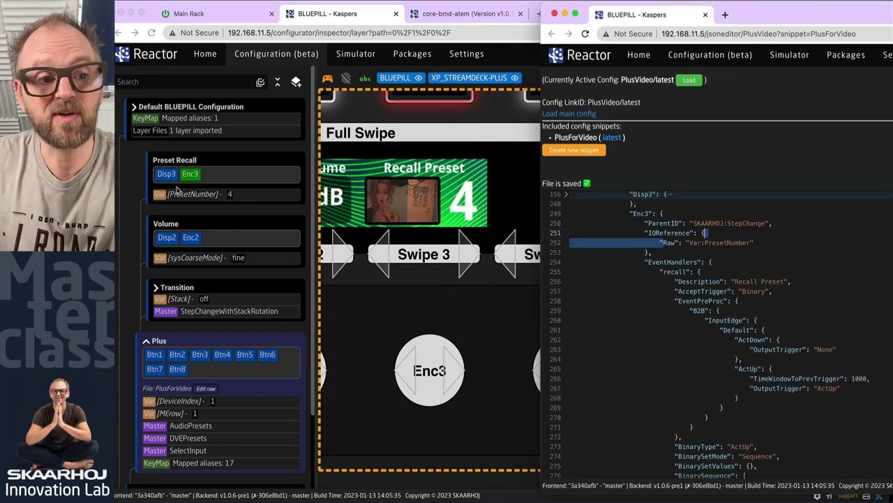
left_click(202, 196)
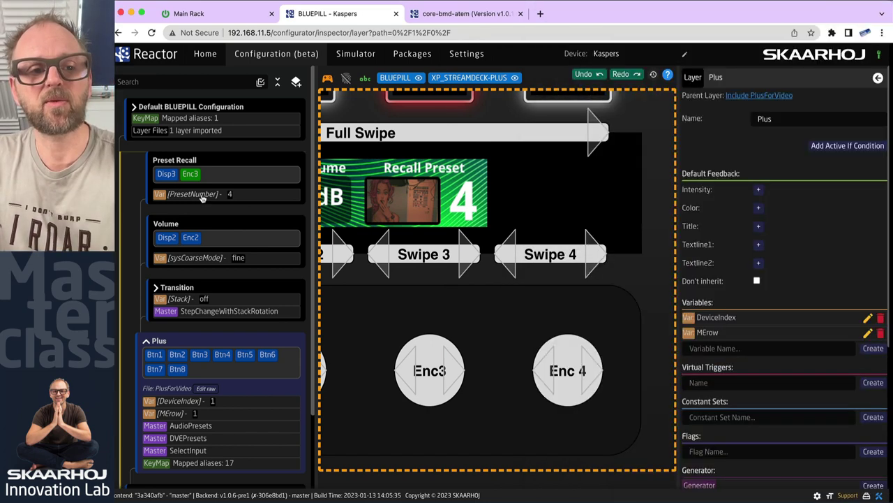
left_click(201, 195)
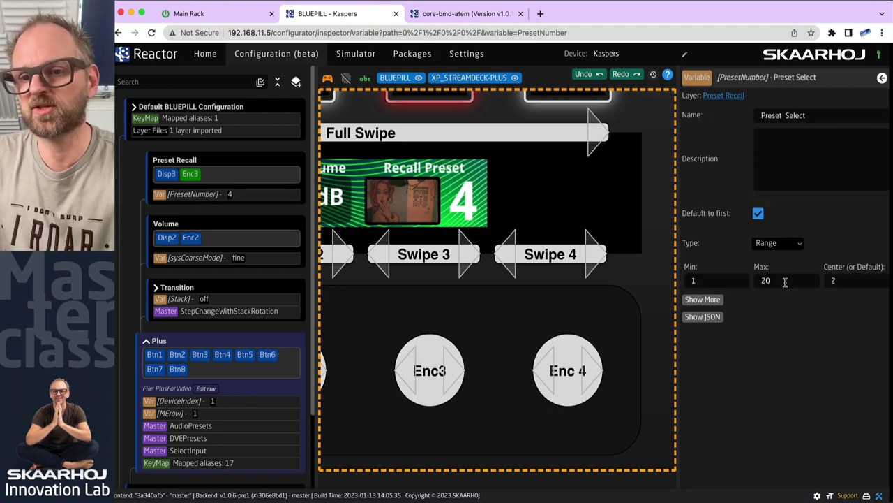
Step: Switch back to the JSON editor window and examine Enc3's IOReference, the start of its EventHandlers and its StepChange parent
key("super+grave")
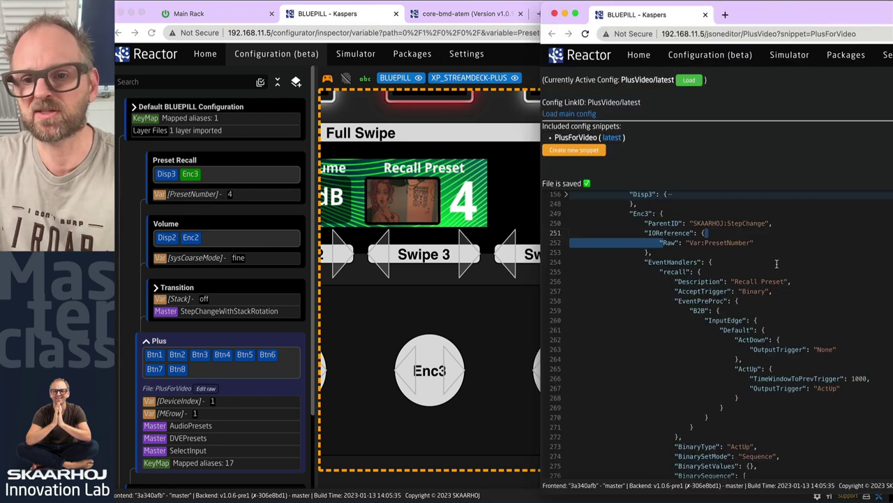
left_click_drag(705, 234, 719, 259)
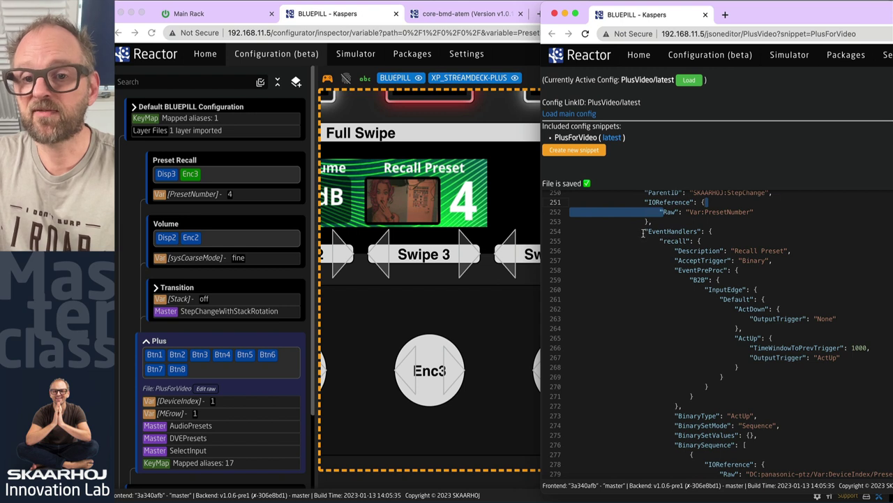
left_click(709, 227)
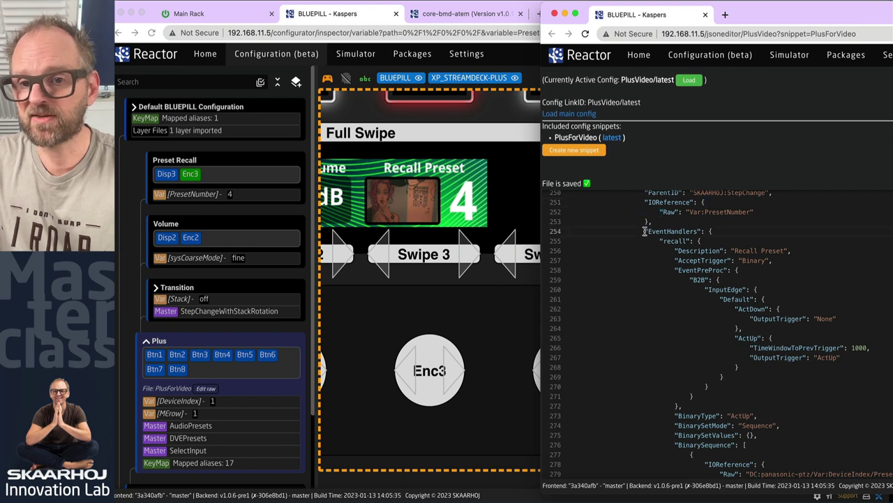
double_click(744, 195)
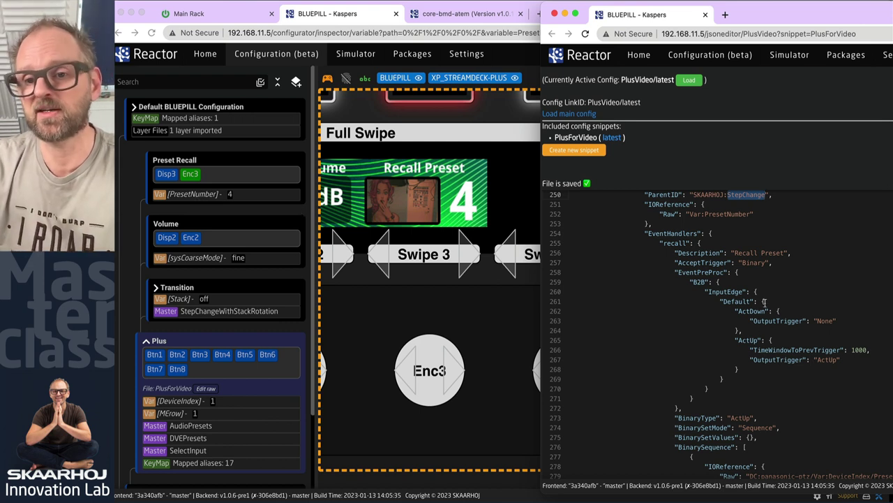
Step: Examine the recall event handler's EventPreProc block, including the TimeWindowToPrevTrigger value and its explanation
scroll(698, 251, "down", 1)
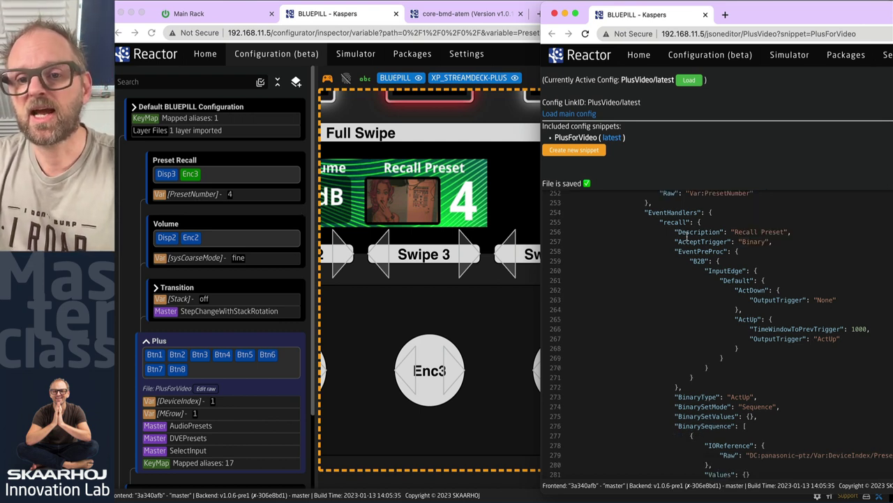
left_click(660, 222)
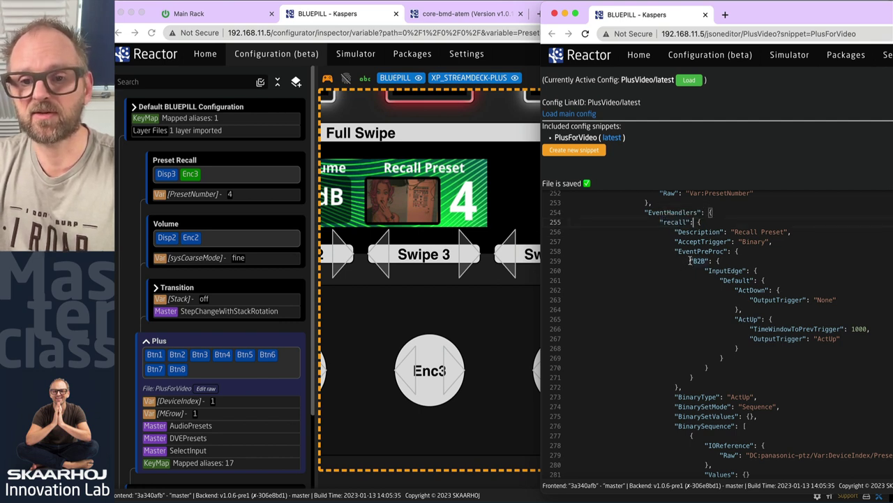
double_click(862, 328)
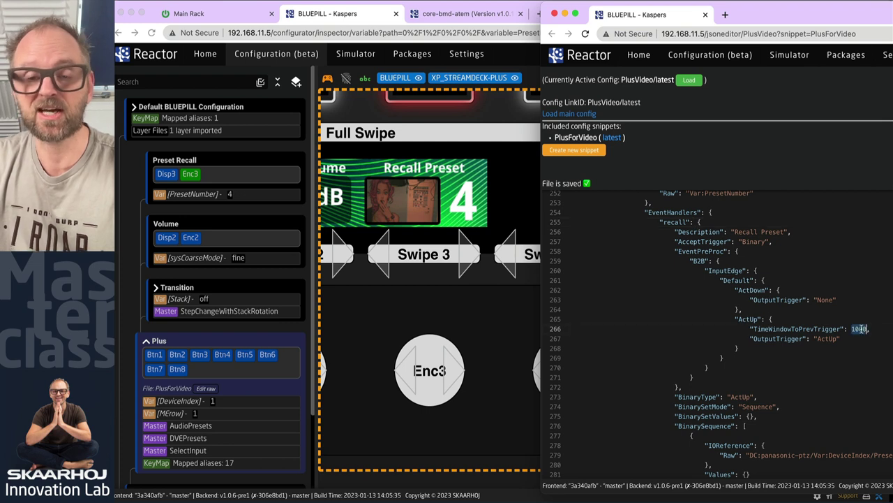
left_click(860, 329)
double_click(860, 329)
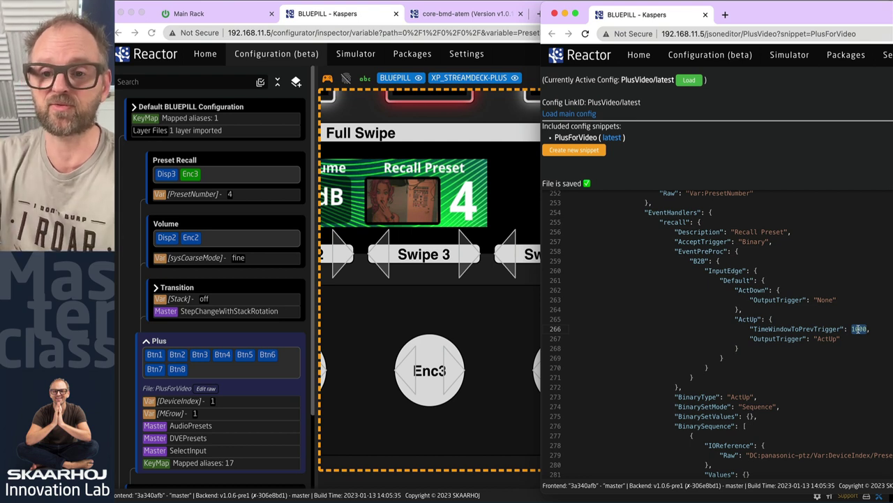
left_click_drag(675, 251, 683, 387)
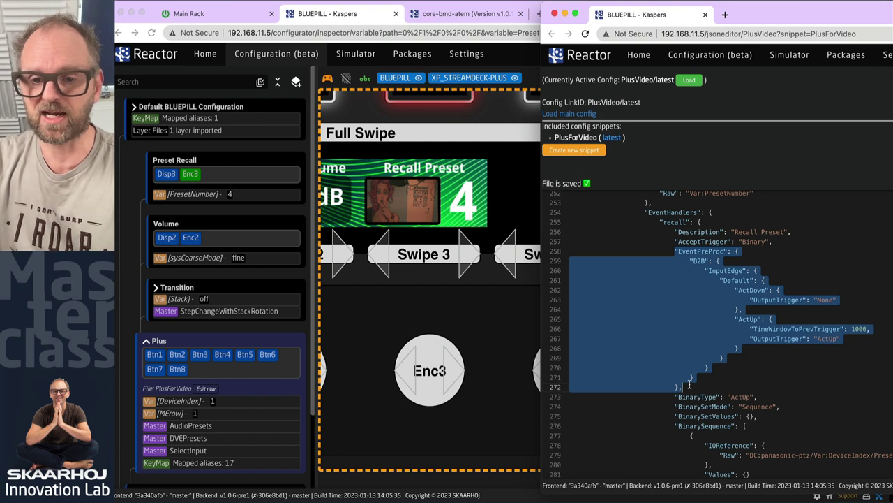
mouse_move(854, 329)
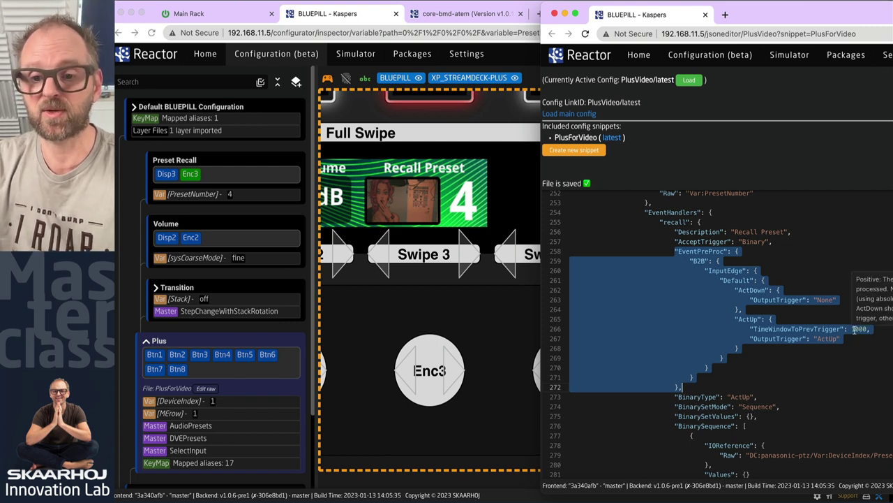
Step: Look past the recall sequence and the reset handler, and examine the store handler's EventPreProc block with its RepeatDelay setting
scroll(848, 338, "down", 5)
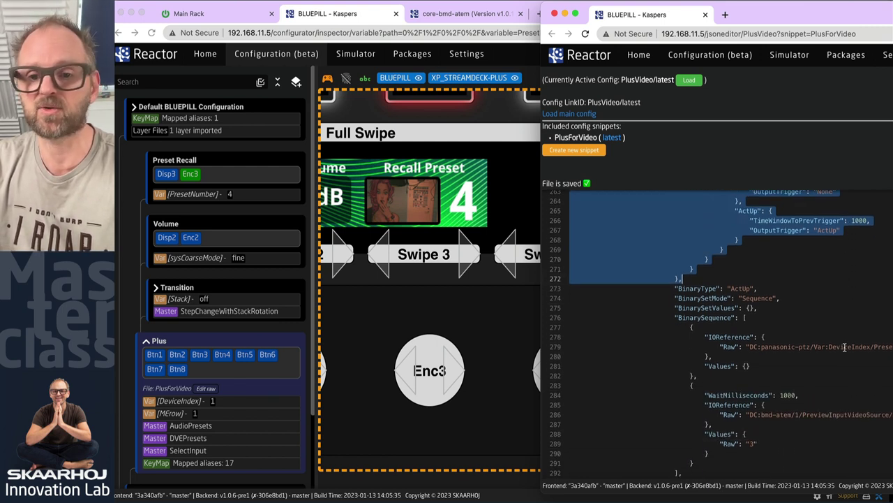
scroll(844, 346, "down", 14)
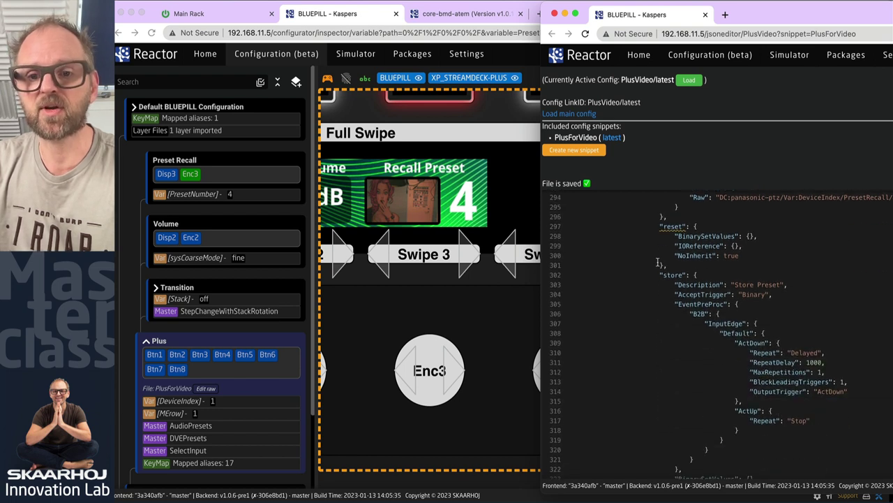
left_click_drag(660, 274, 678, 392)
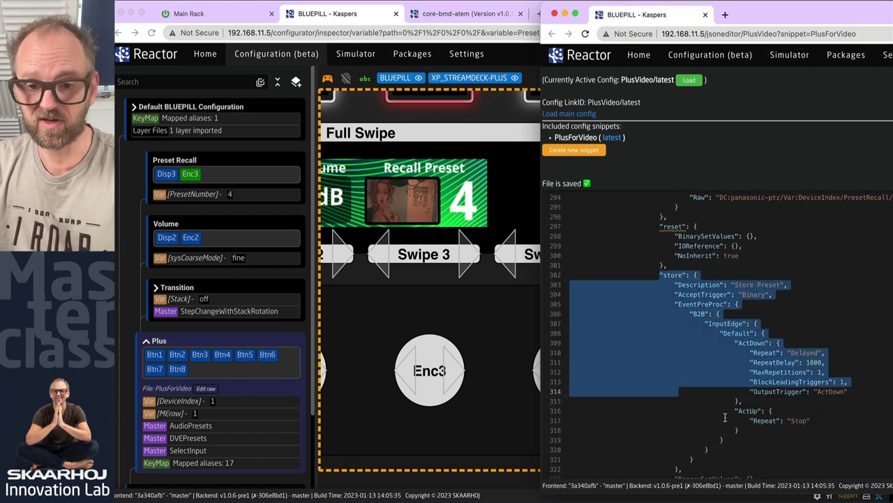
scroll(726, 416, "down", 2)
left_click(800, 310)
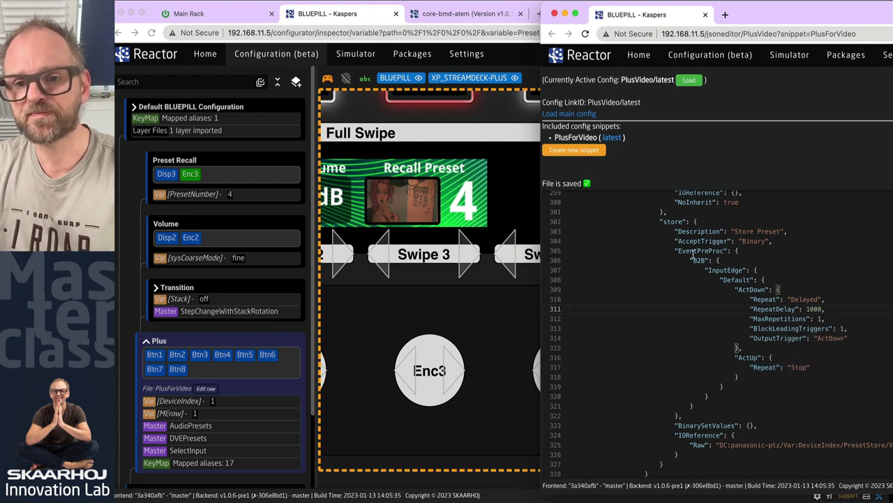
left_click_drag(674, 253, 698, 416)
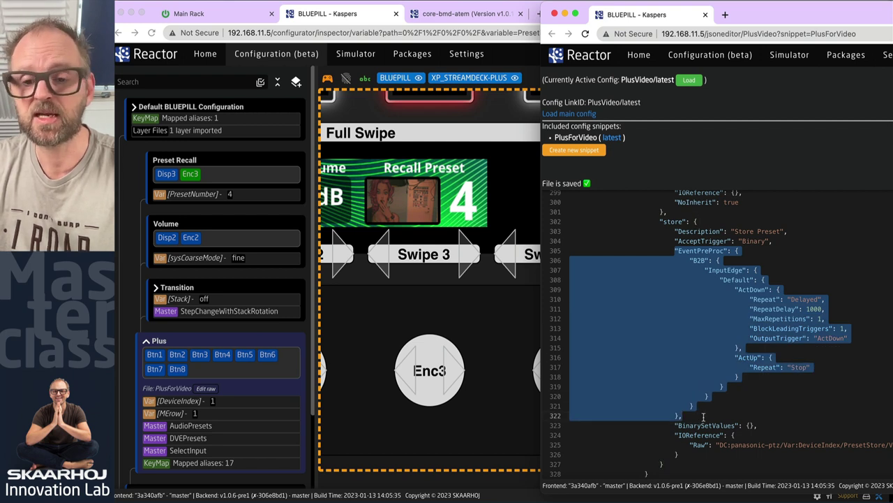
Step: Examine the store handler's complete EventPreProc block, from its opening line to its closing brace
left_click(703, 417)
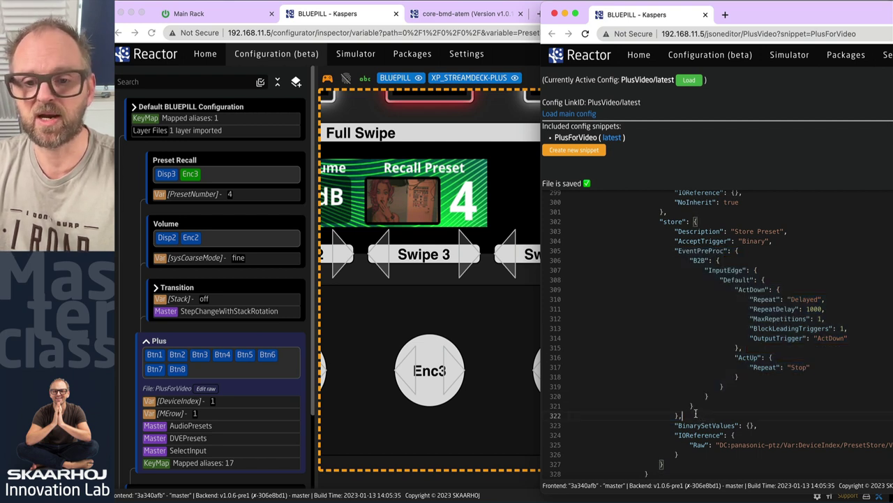
left_click_drag(690, 415, 671, 250)
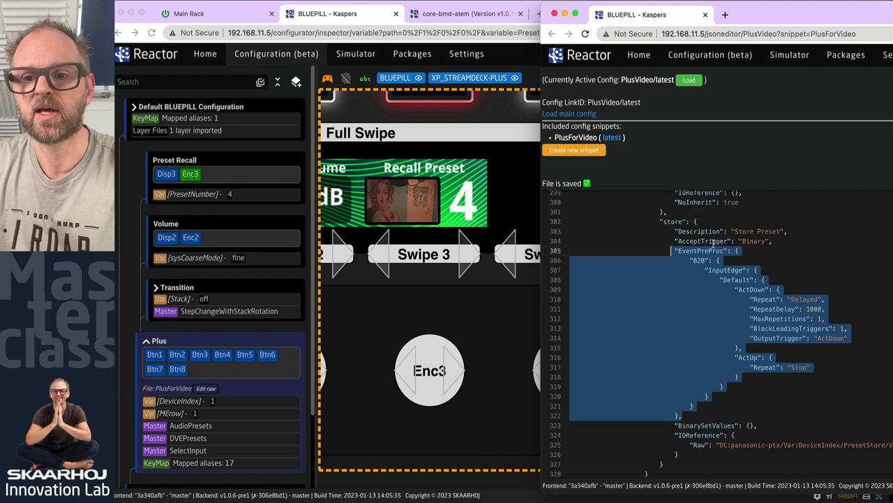
scroll(819, 391, "down", 2)
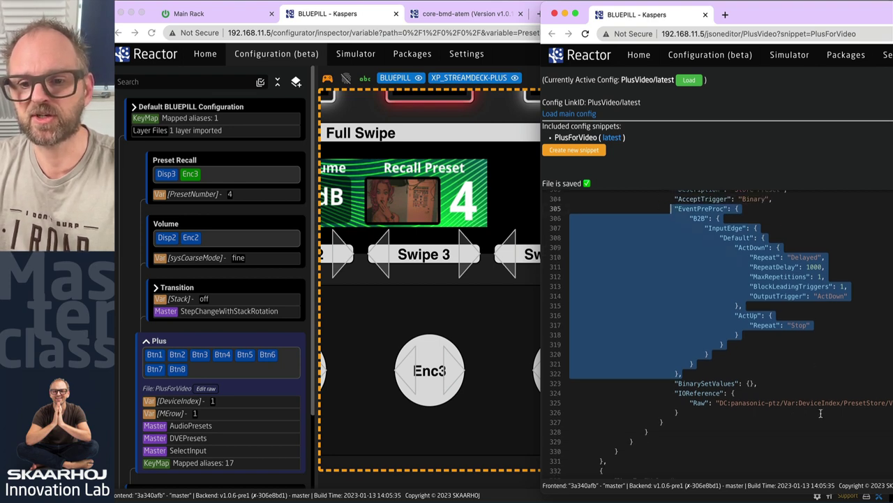
Step: Widen the JSON editor window and examine PresetStore and PresetNumber in the store handler's raw IOReference
left_click_drag(717, 406, 834, 405)
left_click_drag(541, 280, 413, 279)
left_click(682, 390)
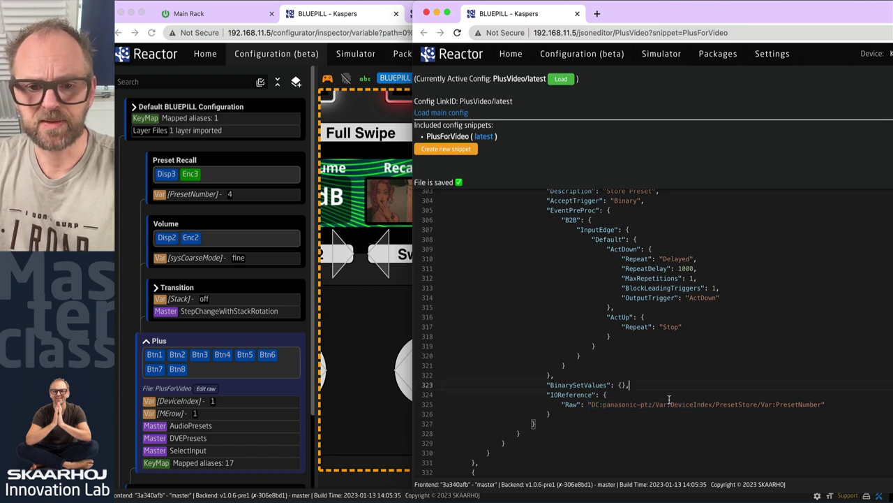
double_click(747, 406)
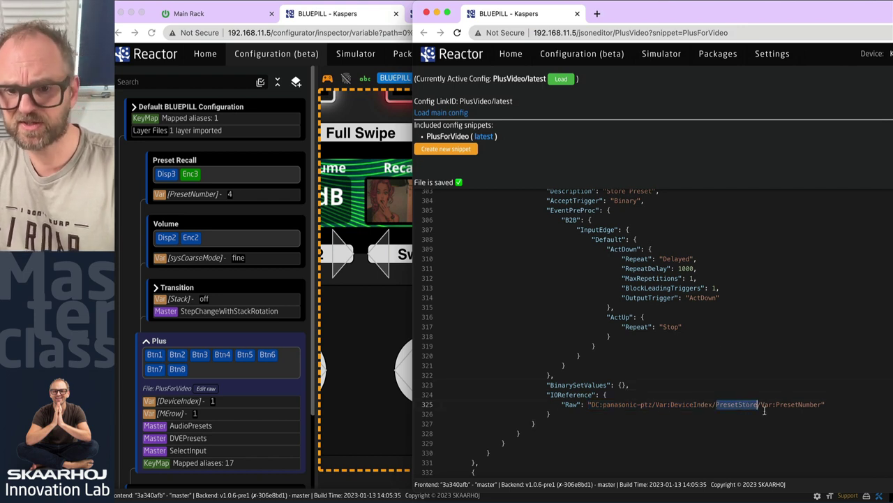
double_click(810, 405)
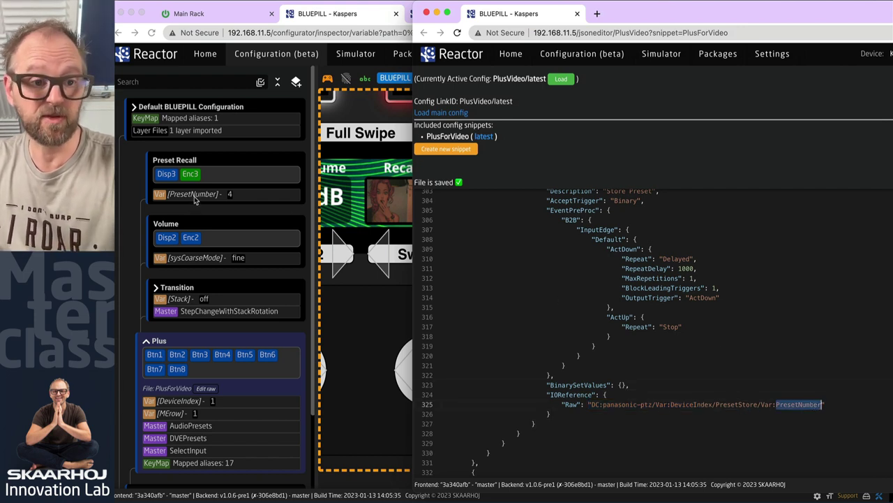
Step: Replace Var:DeviceIndex with Var:panaCamNumber in the store handler's raw IOReference
scroll(710, 439, "up", 4)
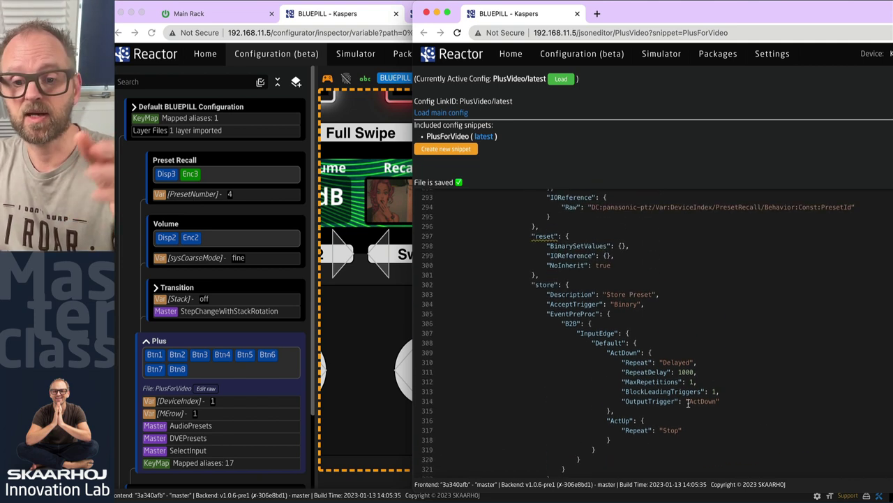
scroll(710, 439, "down", 5)
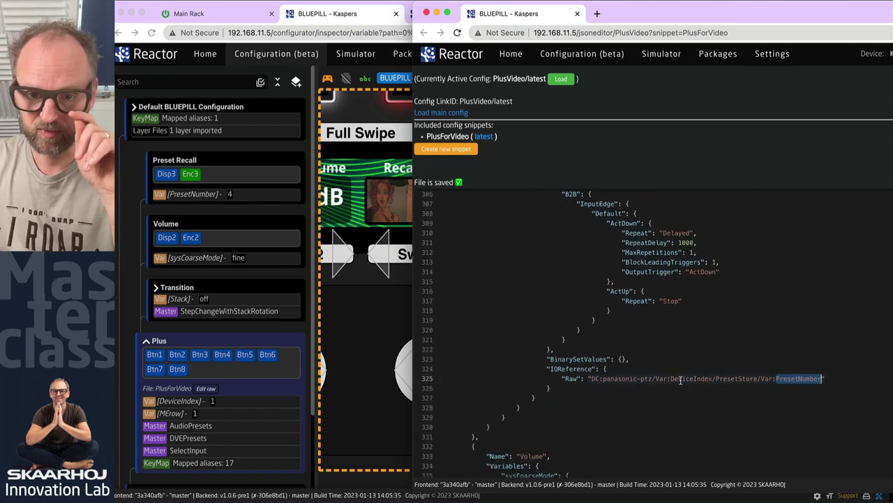
left_click_drag(656, 379, 712, 378)
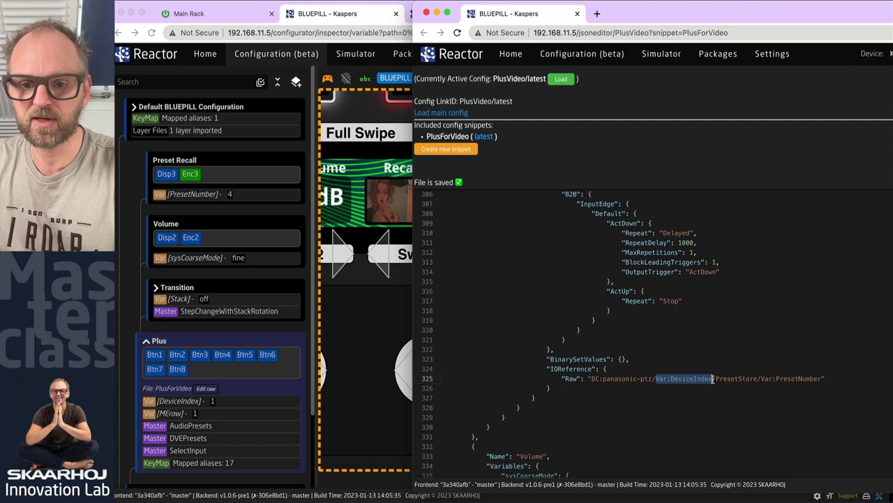
type("1")
key("BackSpace")
type("Var:panaCamNumber")
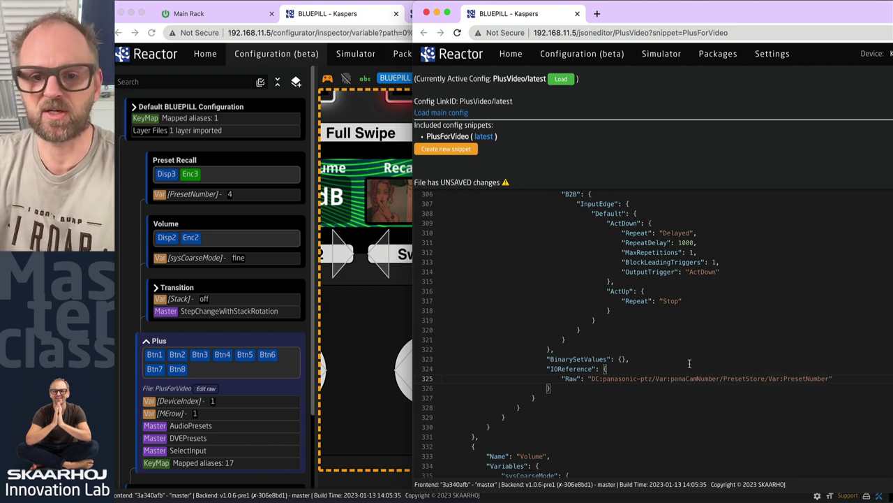
Step: Examine PresetRecall in the recall handler's IOReference and the complete reset handler block
scroll(690, 364, "up", 5)
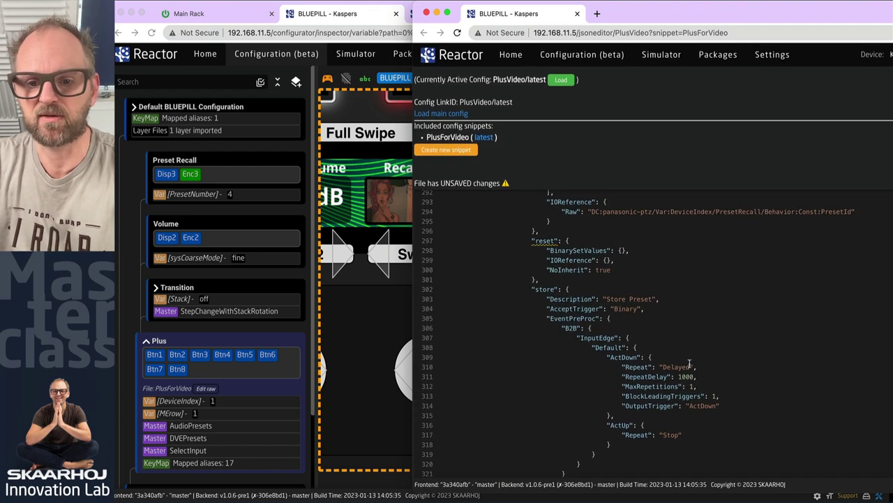
scroll(670, 384, "up", 3)
scroll(646, 405, "up", 10)
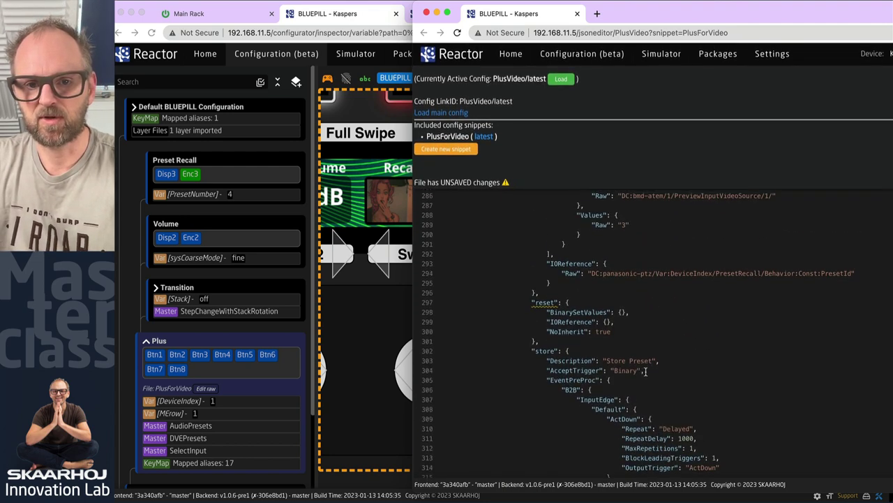
scroll(646, 371, "down", 7)
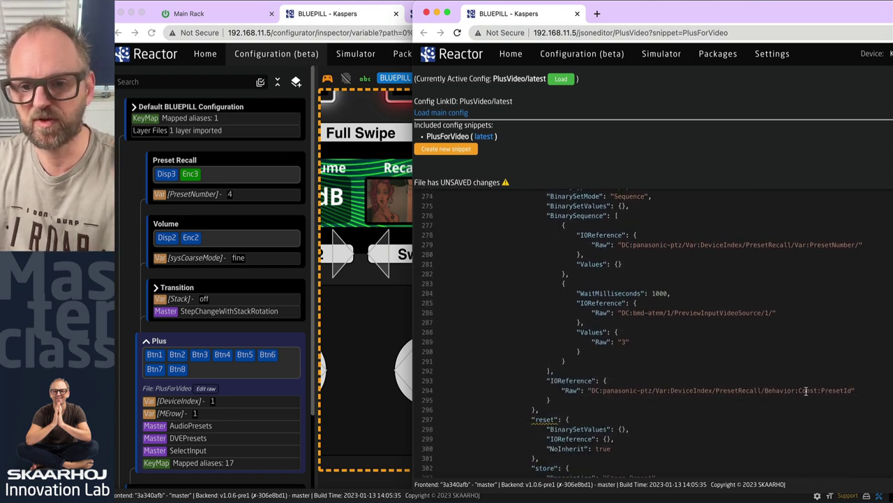
double_click(740, 391)
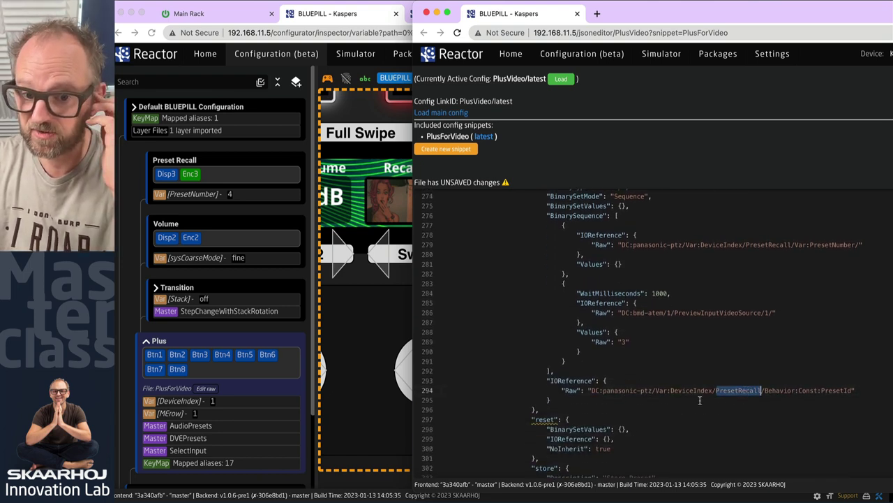
scroll(700, 400, "down", 5)
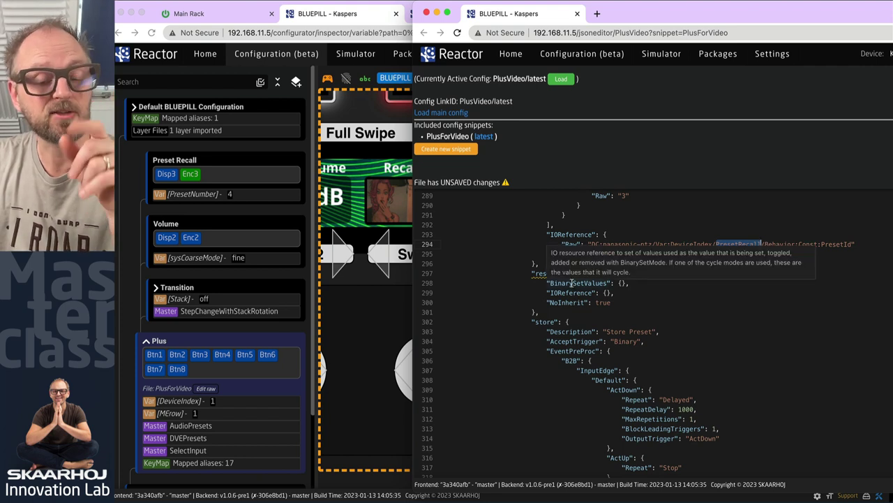
left_click_drag(532, 273, 539, 313)
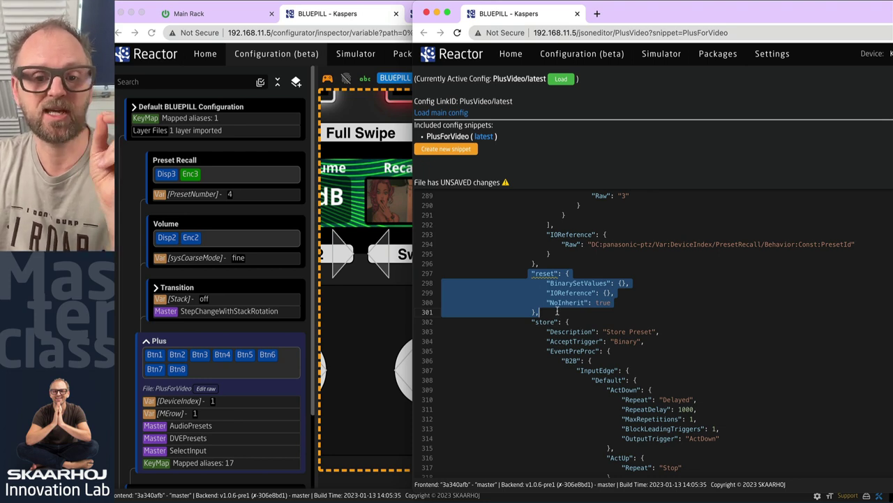
Step: Review the PresetNumber variable and Enc3's StepChange parent, and examine the NoInherit setting in the reset handler
scroll(557, 305, "up", 10)
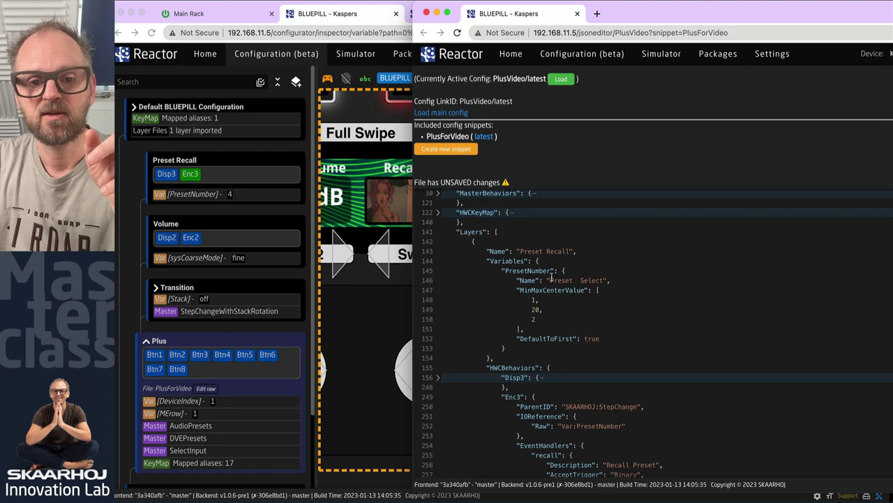
scroll(550, 282, "down", 1)
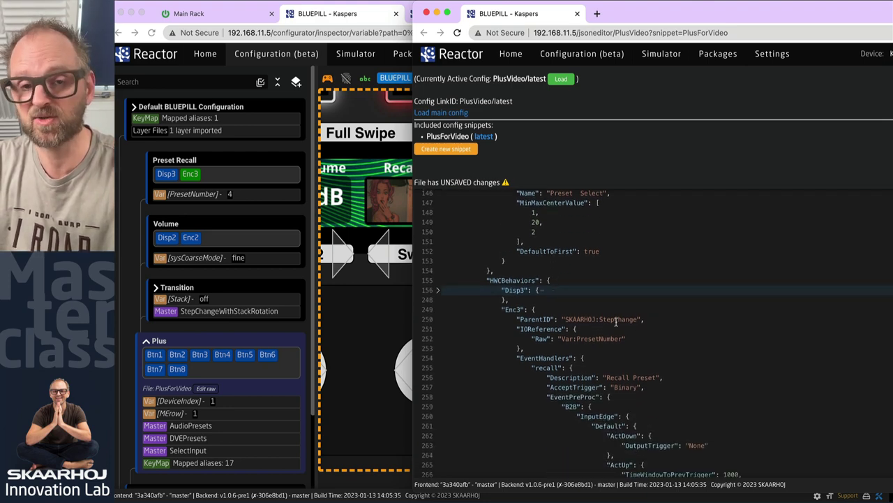
scroll(616, 321, "down", 10)
scroll(616, 321, "up", 8)
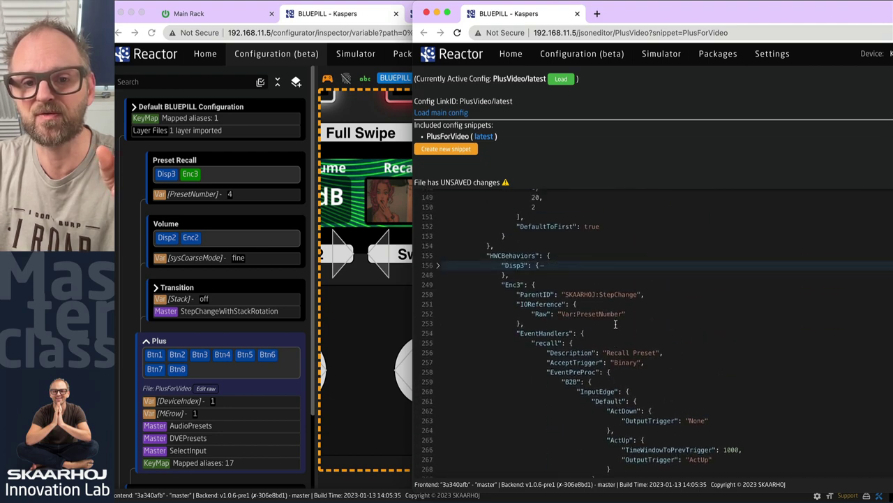
scroll(616, 324, "up", 3)
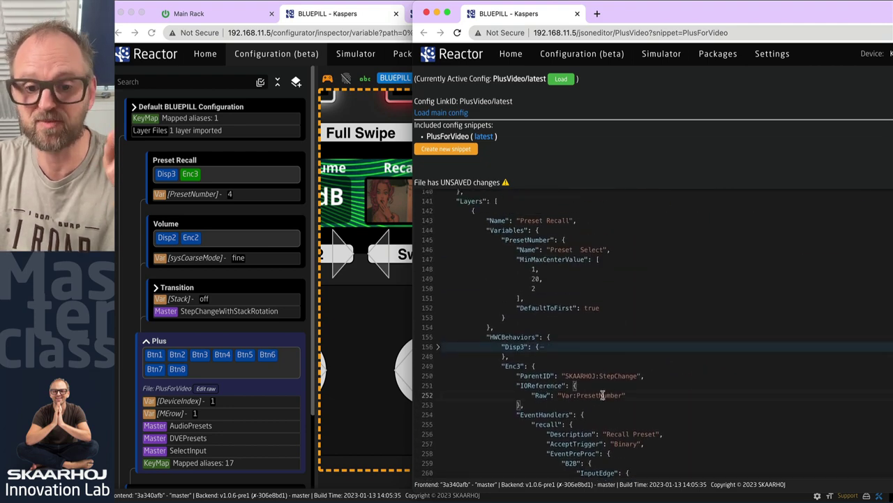
scroll(609, 395, "down", 20)
scroll(611, 395, "down", 5)
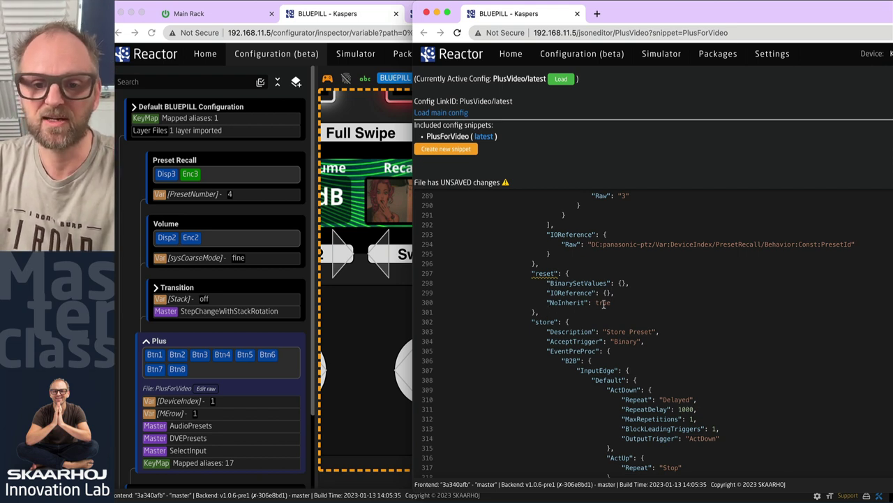
left_click_drag(529, 273, 648, 302)
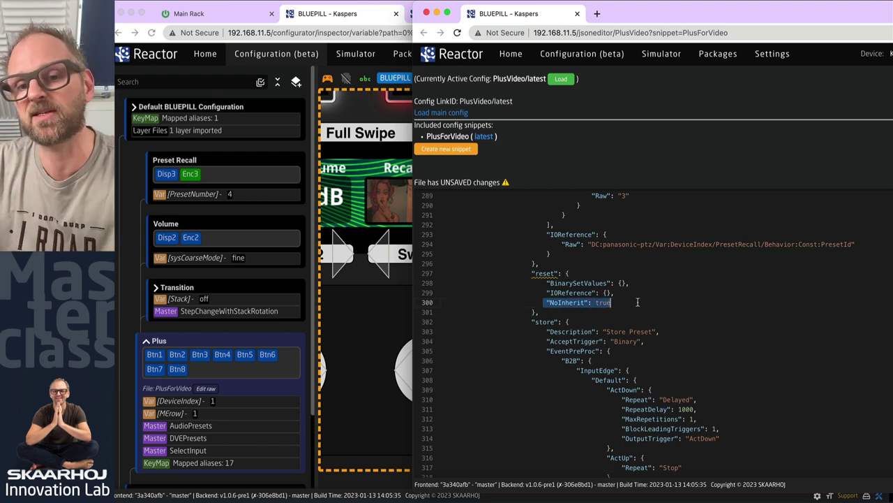
Step: Collapse the Enc3 behavior and expand Disp3 down through FeedbackDefault and DisplayGraphics
scroll(537, 272, "up", 10)
scroll(537, 272, "up", 5)
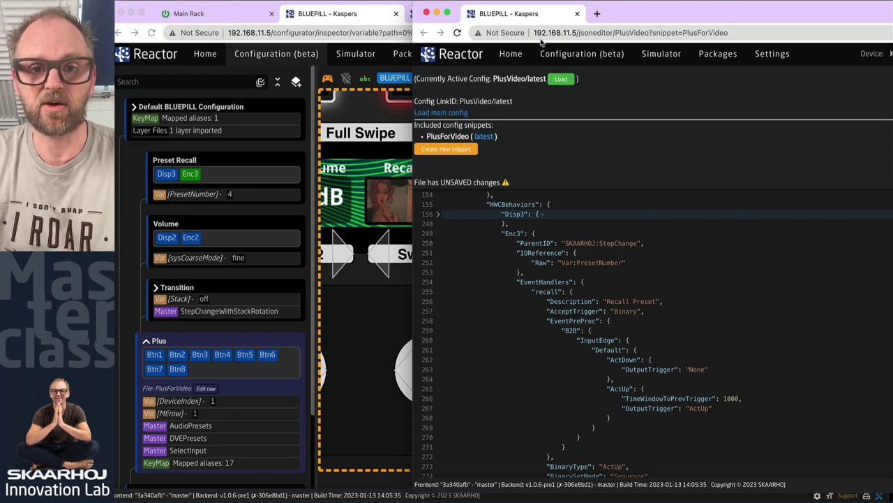
left_click(437, 235)
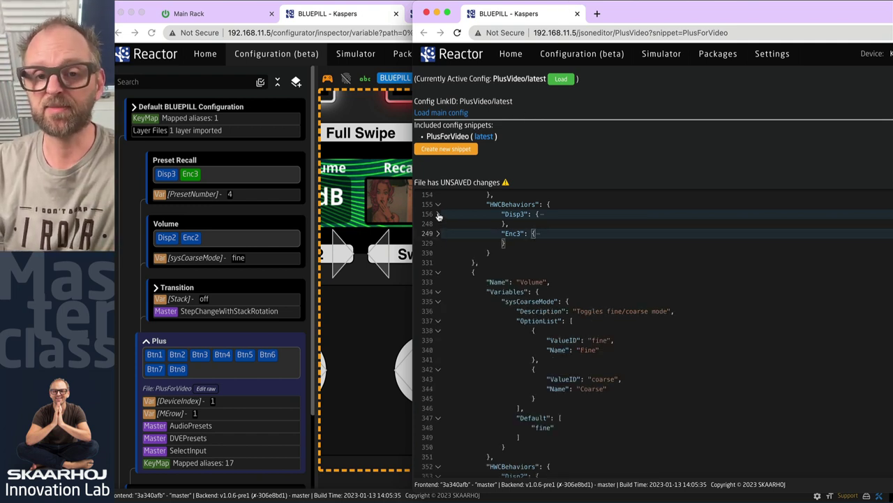
left_click(438, 214)
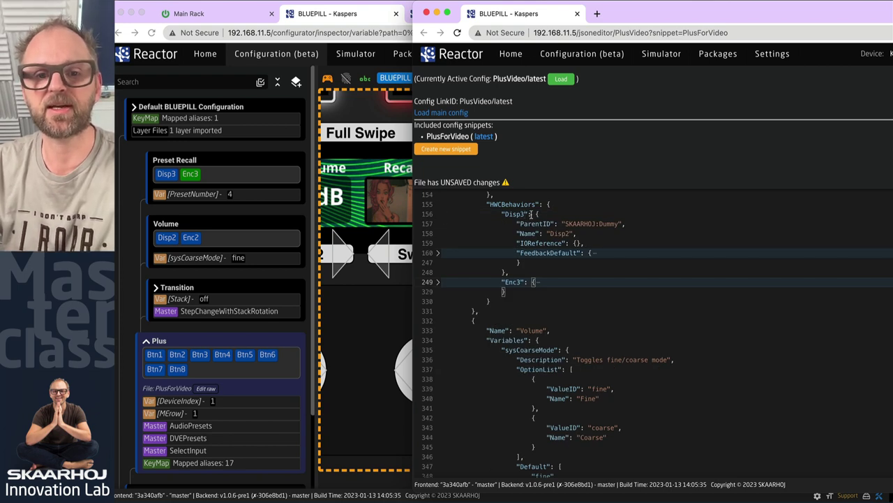
left_click(438, 253)
left_click(438, 262)
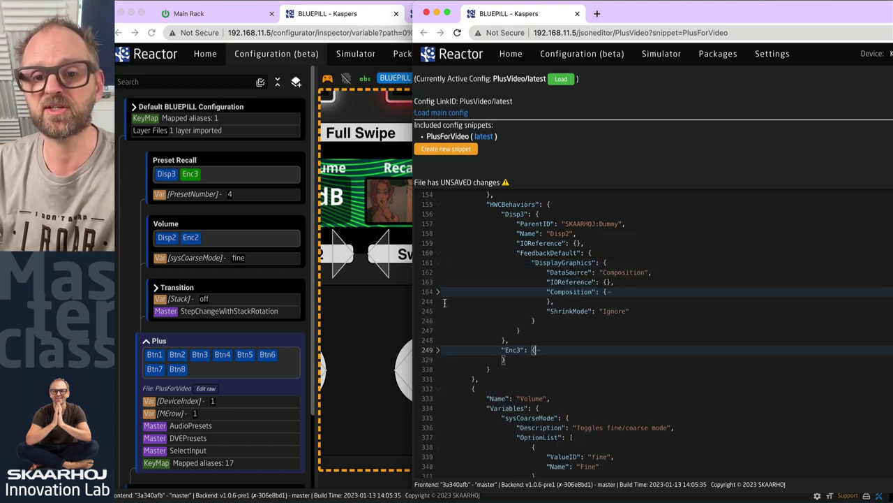
Step: Examine Disp3's ShrinkMode setting, check the Recall Preset display in the configuration window, and return to the JSON editor
left_click_drag(547, 310, 632, 311)
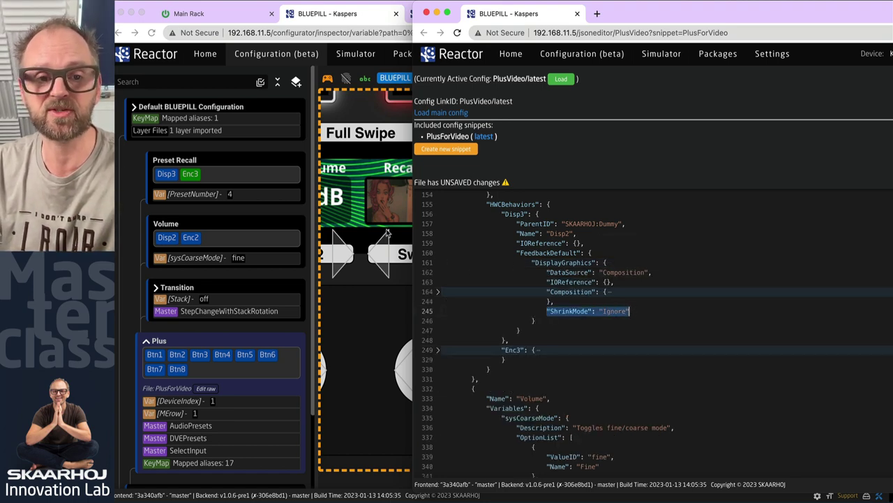
left_click(361, 170)
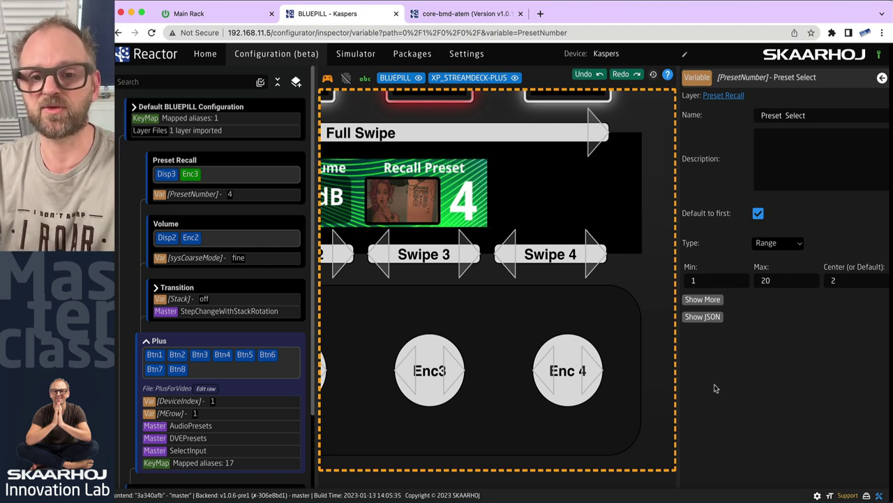
key("super+grave")
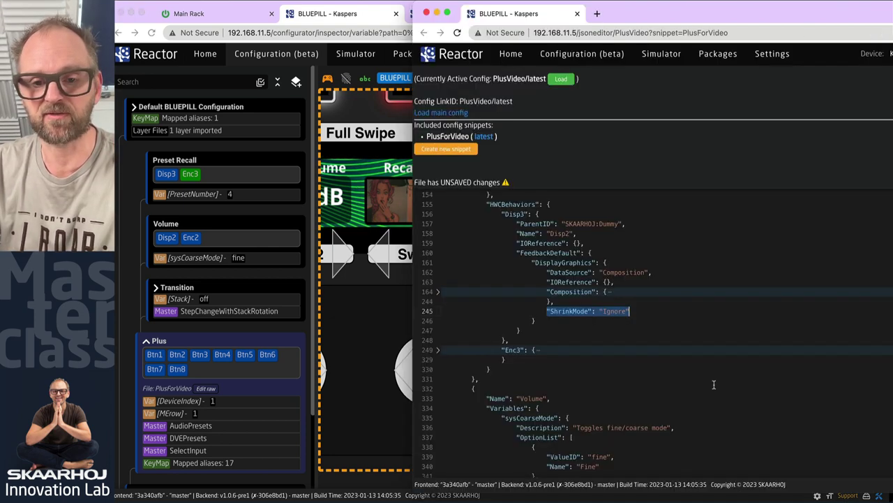
Step: Expand Disp3's Composition and its Layers, examine the last layer's inline Image settings, and collapse that layer again
left_click(437, 292)
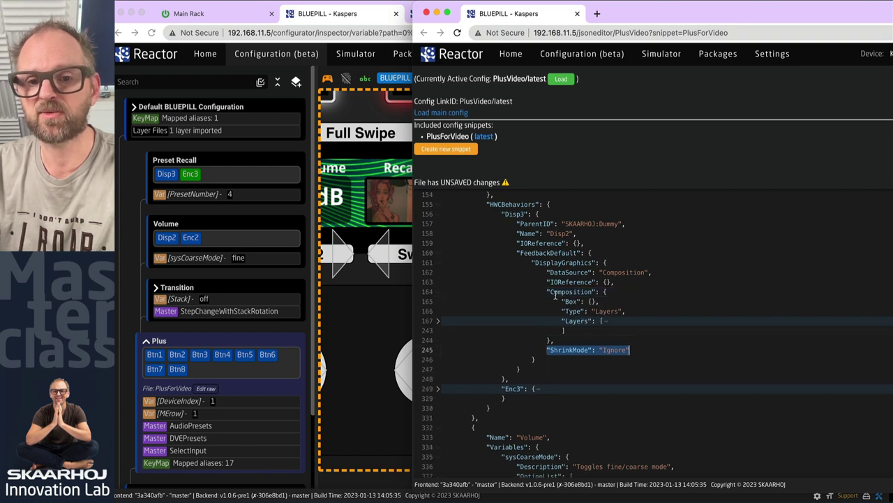
left_click(438, 321)
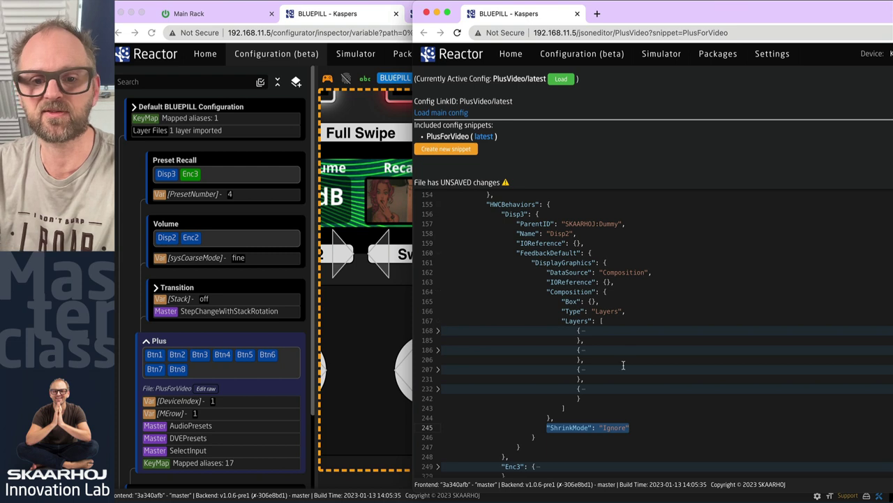
left_click(438, 389)
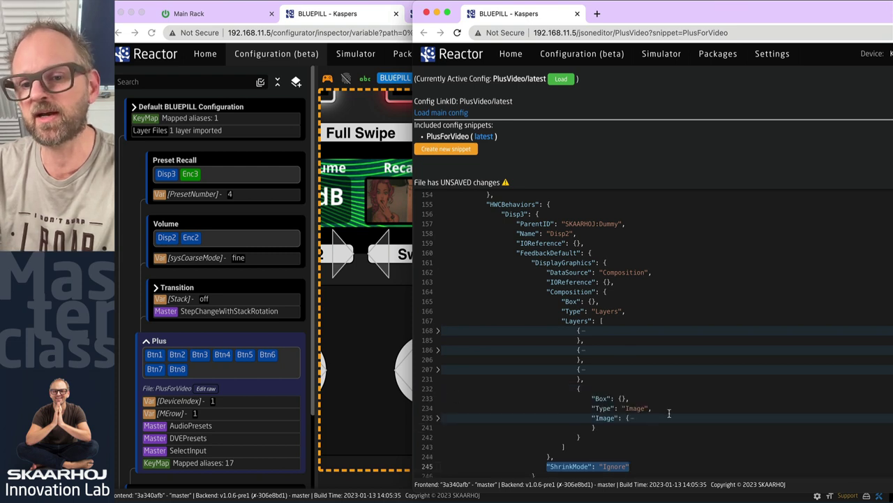
scroll(440, 393, "down", 1)
left_click(439, 404)
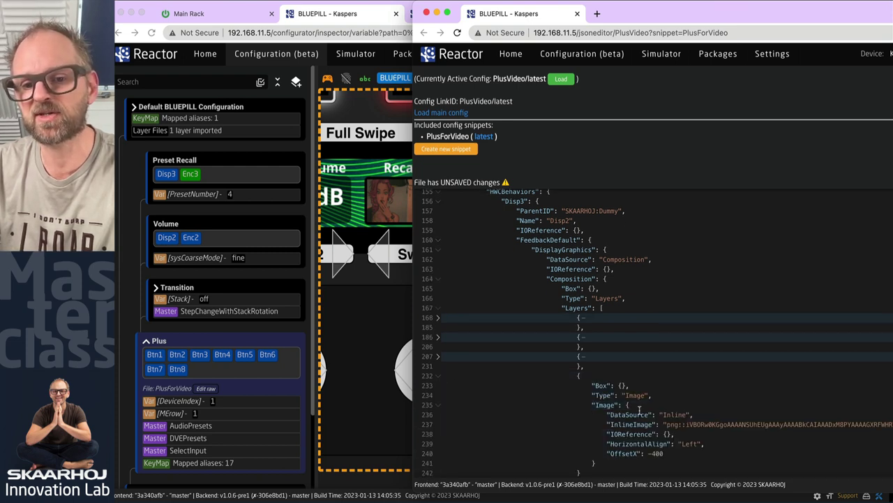
scroll(663, 418, "down", 5)
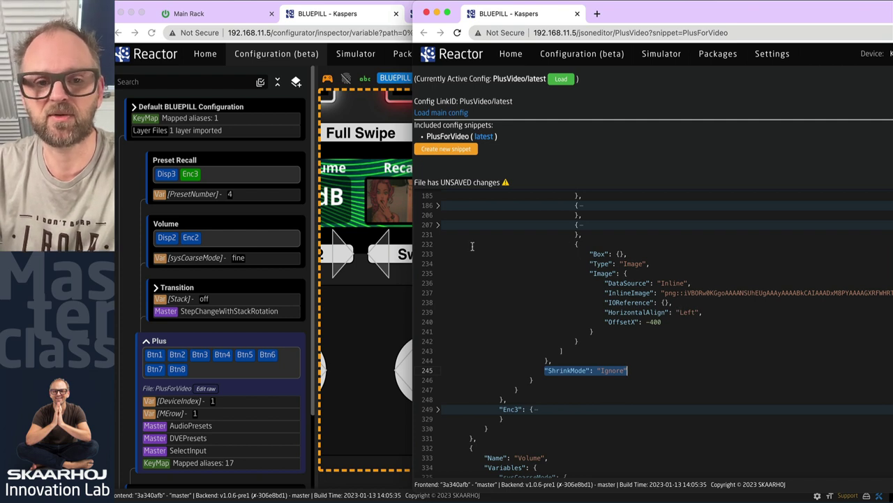
left_click(438, 244)
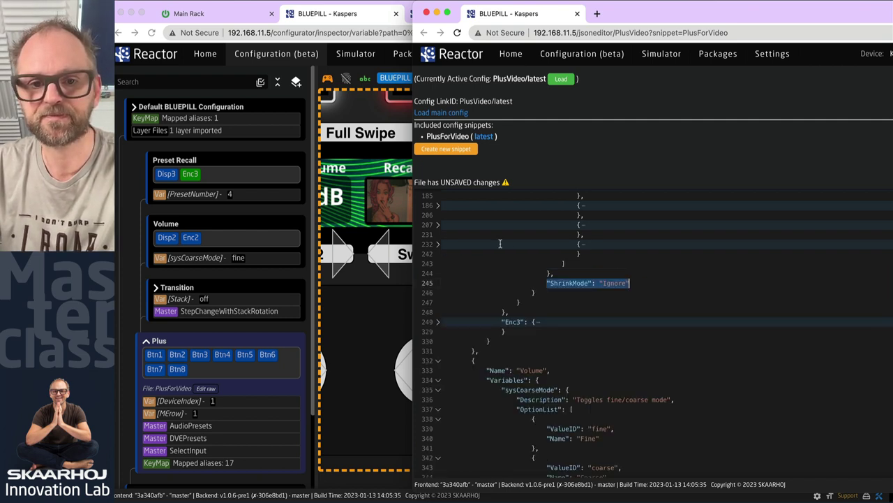
Step: Expand the last layer of Disp3's composition, examine its InlineImage PNG data, and collapse the layer again
left_click(438, 245)
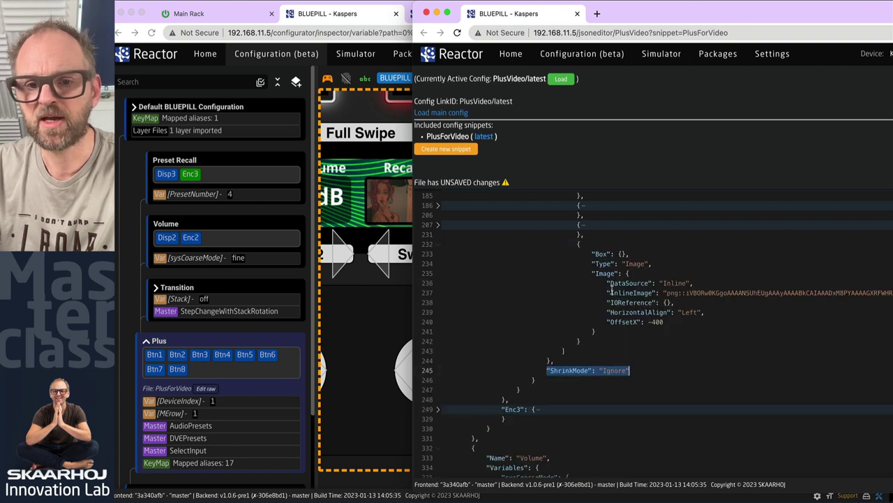
double_click(700, 294)
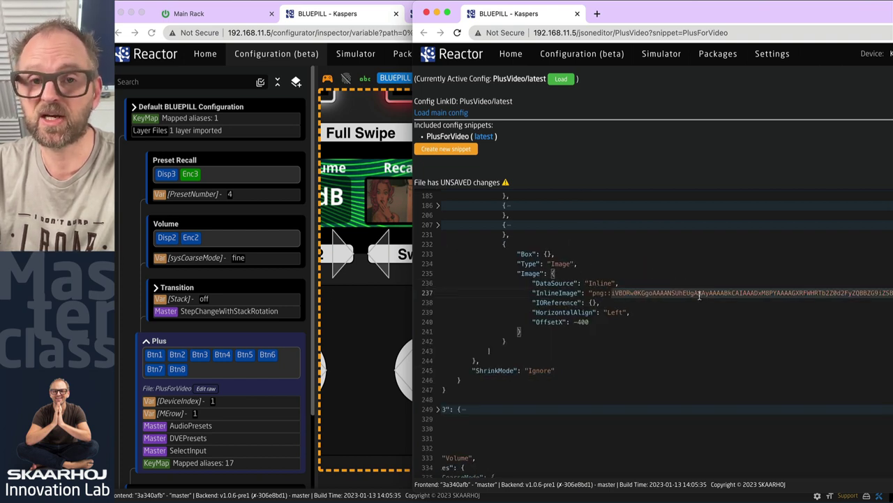
left_click(529, 293)
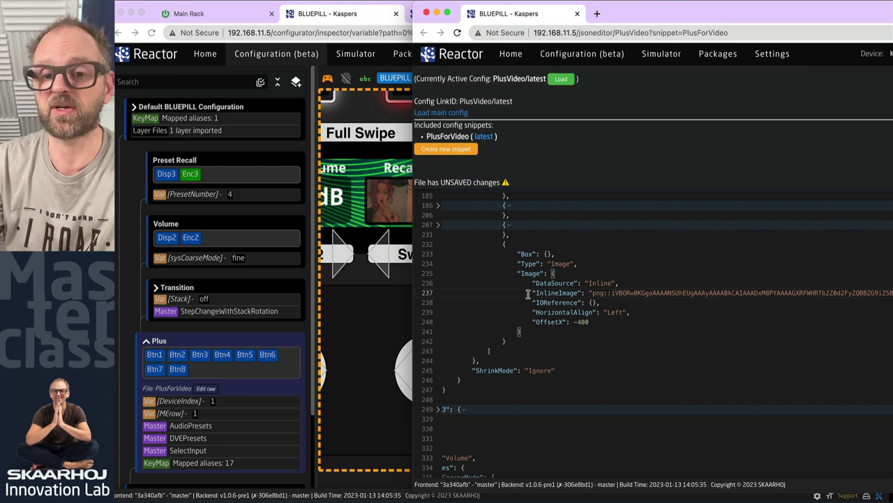
left_click(439, 245)
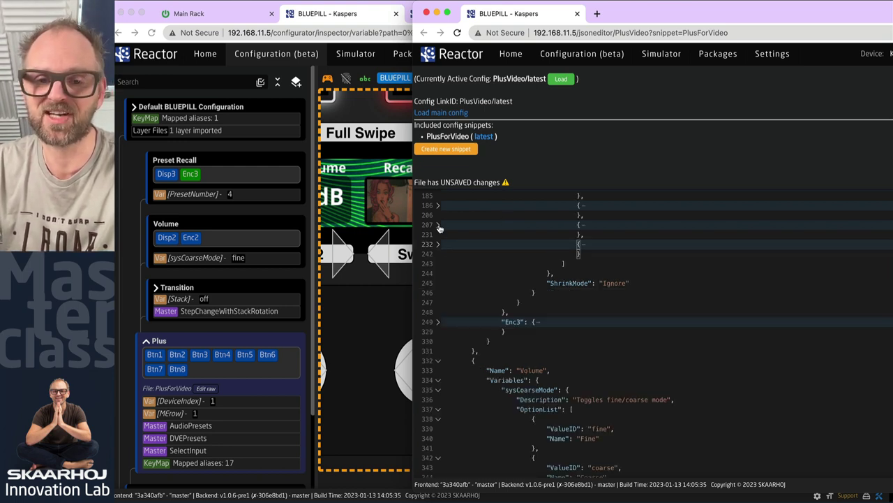
Step: Expand the Graphics layer above the image layer and examine its Recall Preset text and black rectangle settings
left_click(439, 225)
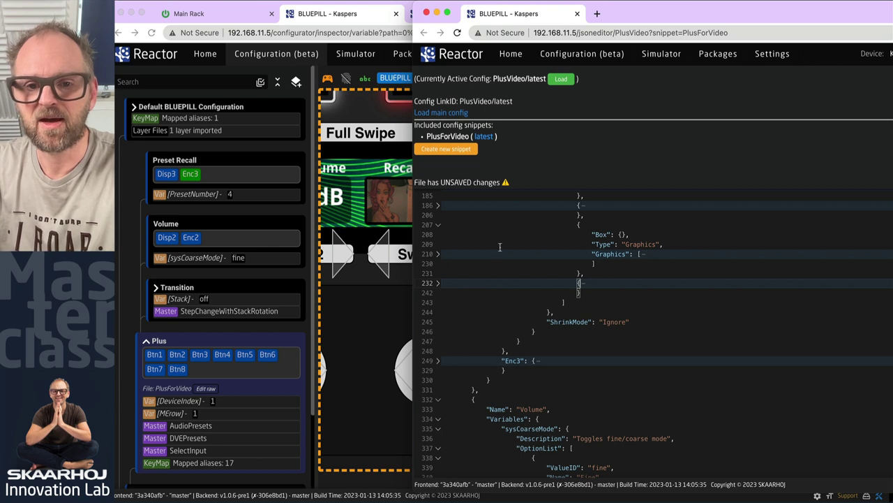
scroll(523, 247, "up", 3)
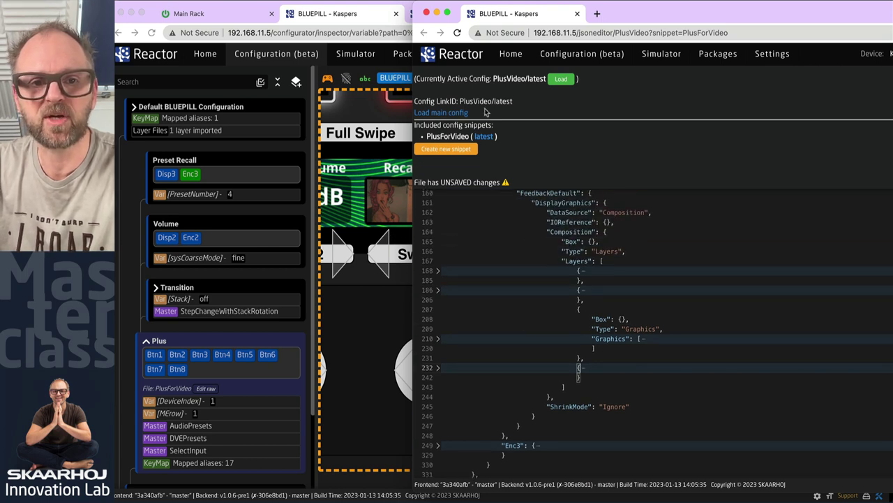
left_click(438, 338)
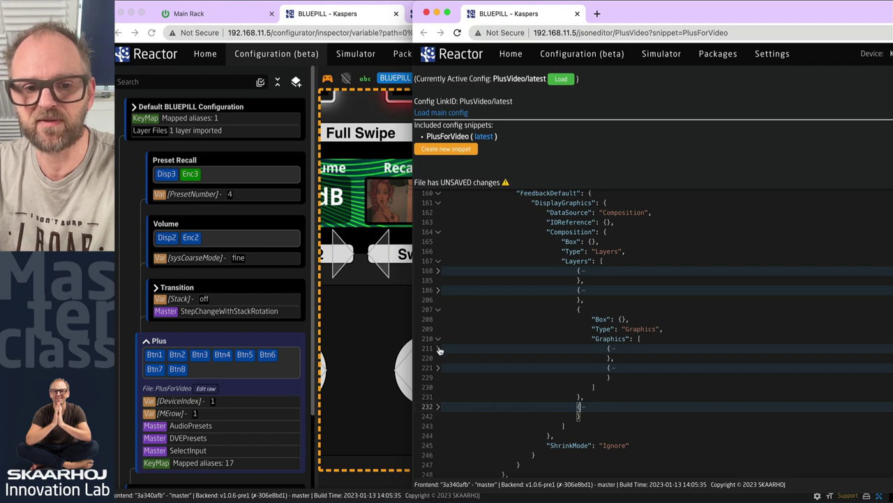
left_click(438, 340)
left_click(439, 339)
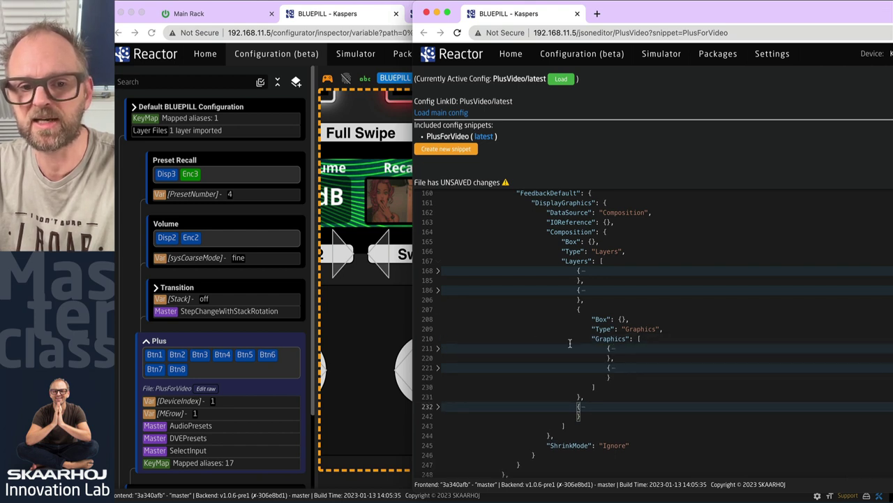
left_click(438, 339)
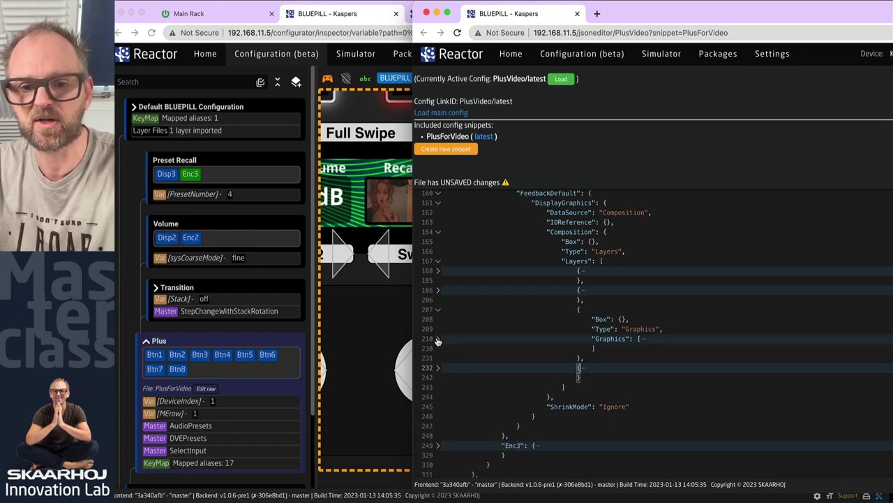
left_click(438, 339)
scroll(719, 345, "down", 5)
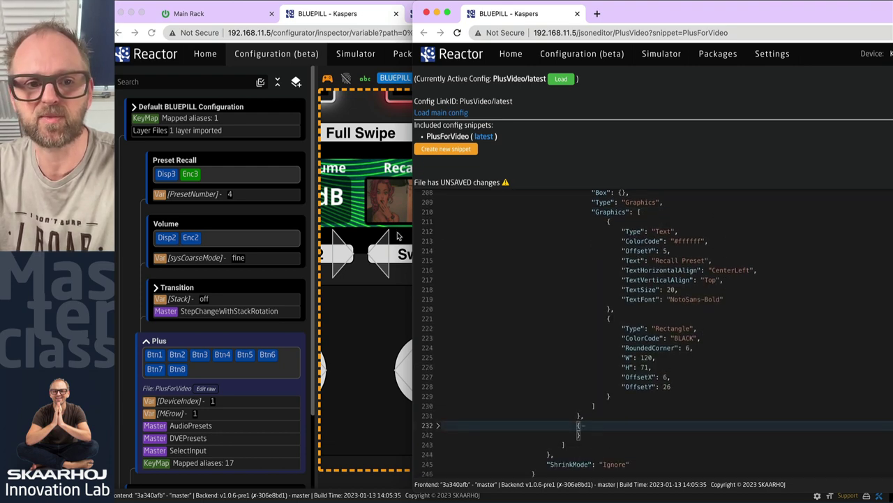
Step: Check the Recall Preset display in the configuration window, return to the JSON editor, and move its window aside to uncover the display
left_click(362, 348)
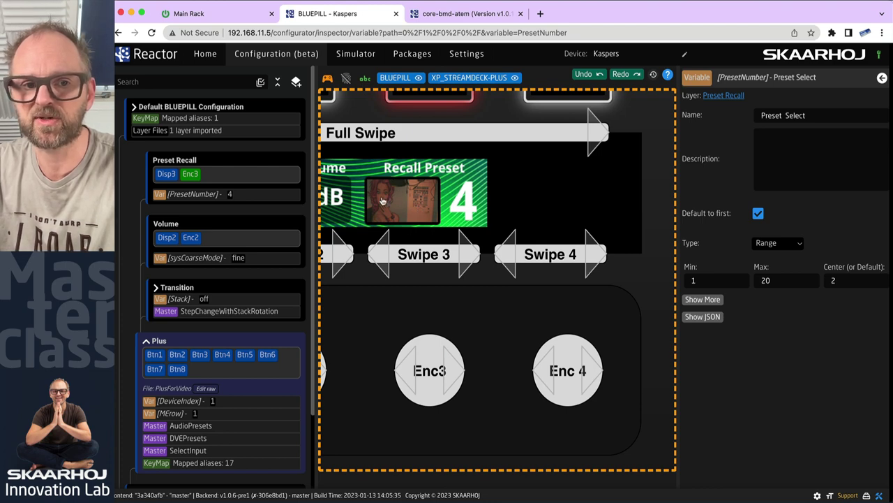
key("super+Tab")
key("super+Tab")
key("super+grave")
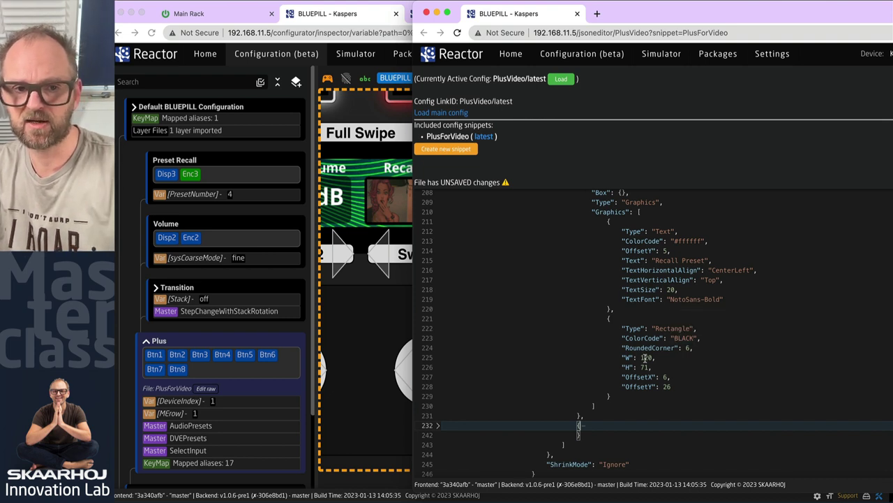
left_click_drag(653, 9, 748, 10)
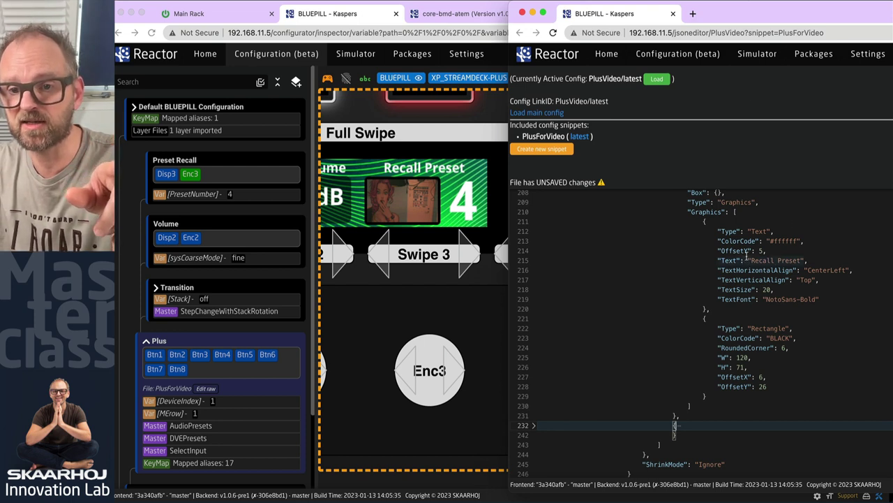
Step: Set the black rectangle's width "W" to 130 in the Graphics layer
scroll(792, 299, "up", 5)
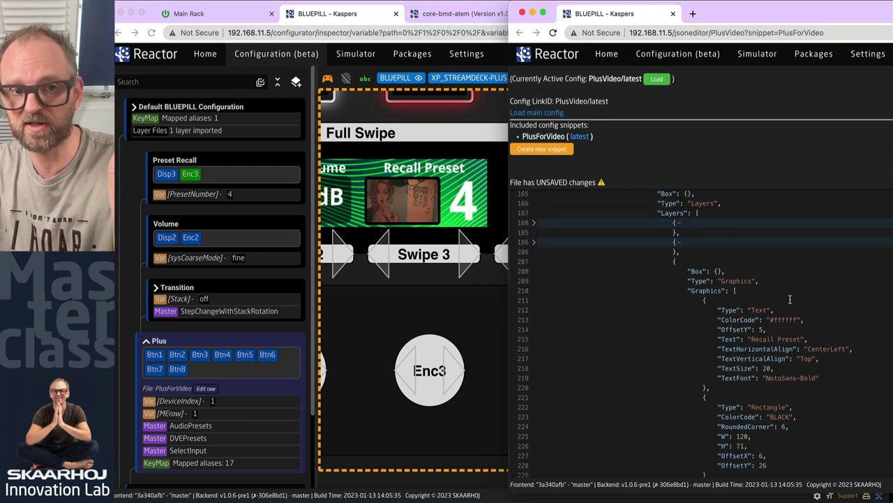
scroll(790, 299, "down", 3)
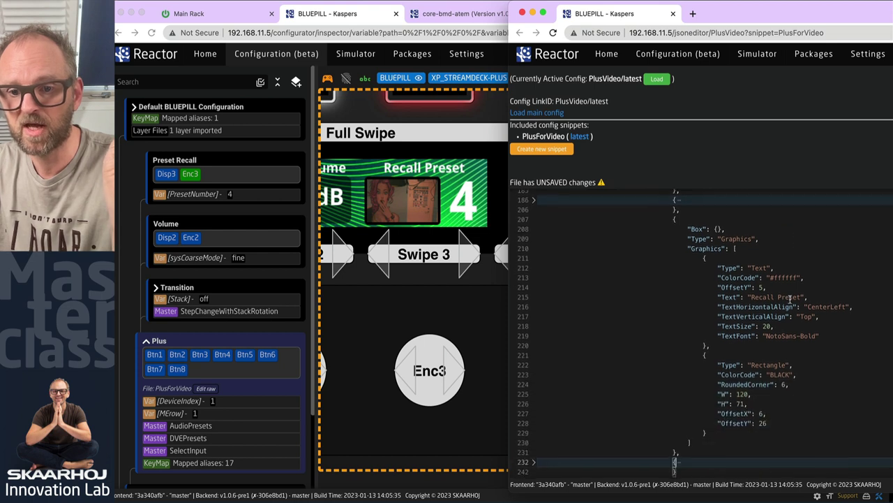
double_click(746, 392)
type("13")
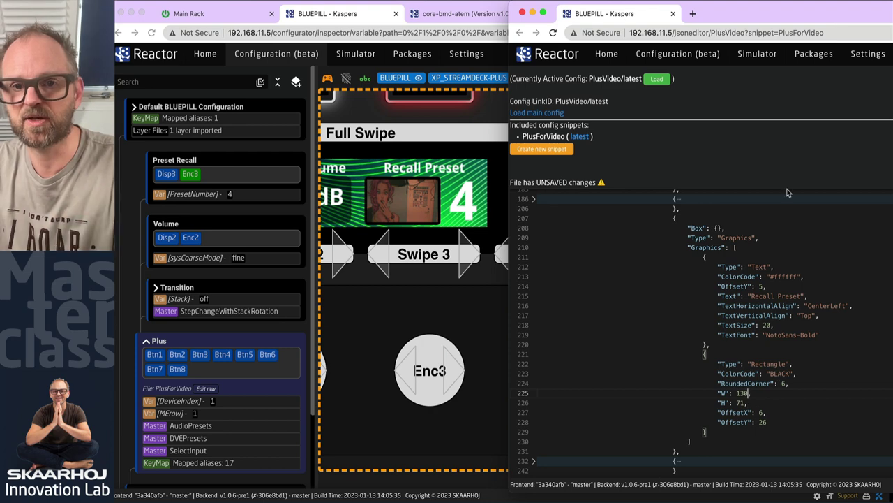
Step: Rearrange the JSON editor window so its save controls fit beside the Recall Preset display, and save the current file
left_click_drag(835, 7, 551, 4)
left_click_drag(654, 13, 554, 14)
left_click_drag(128, 3, 494, 3)
left_click(746, 108)
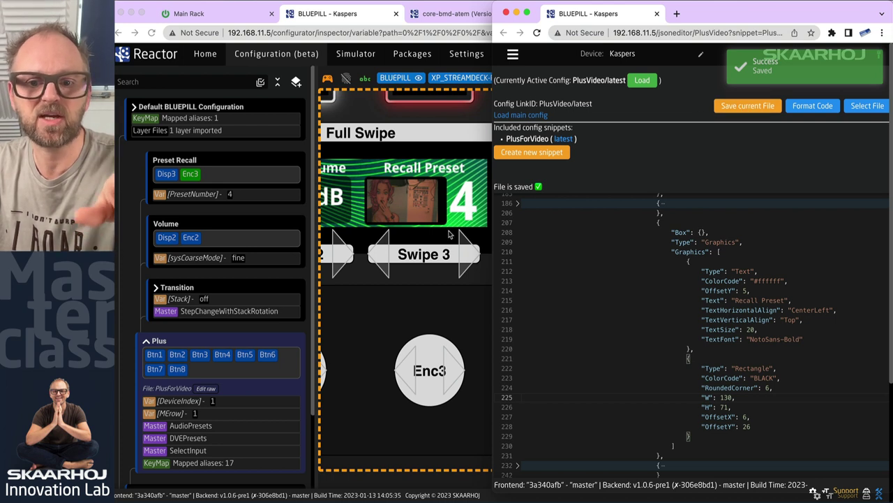
Step: Set the black rectangle's width "W" back to 120 and save the file
double_click(727, 397)
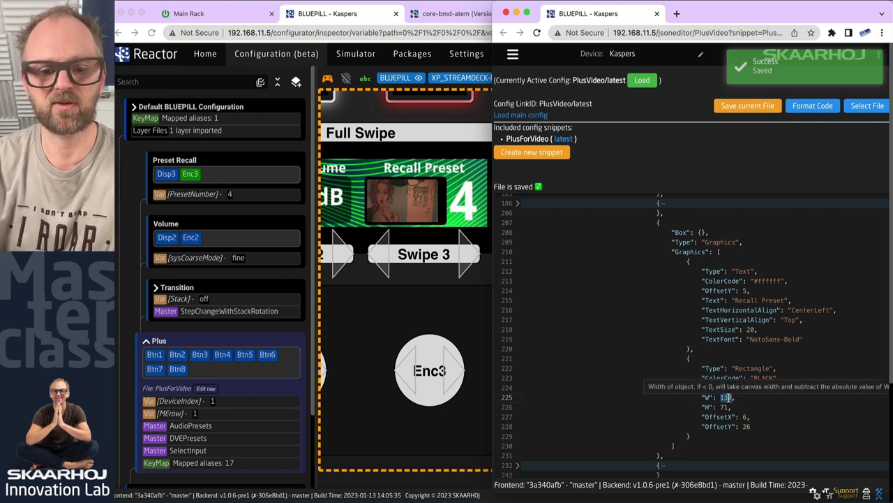
type("120")
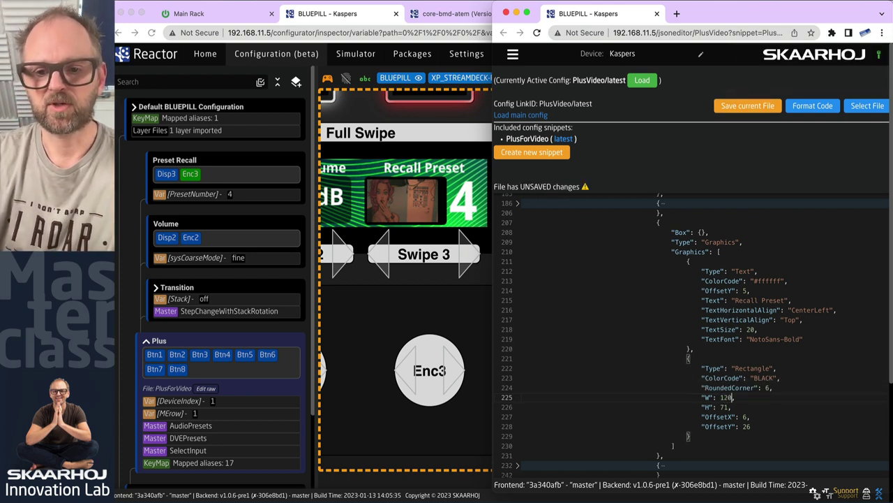
left_click(760, 105)
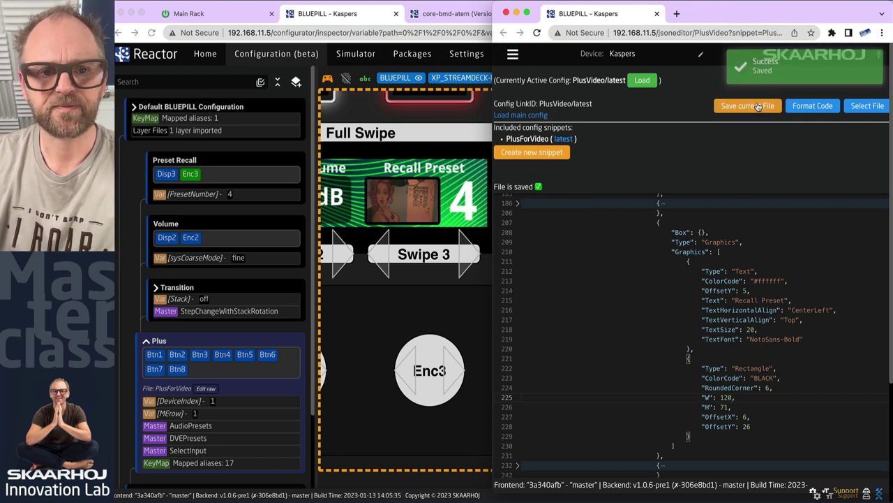
Step: Examine the Recall Preset text's TextSize, collapse that layer, and expand the Box and Graphics of the layer above it
double_click(751, 329)
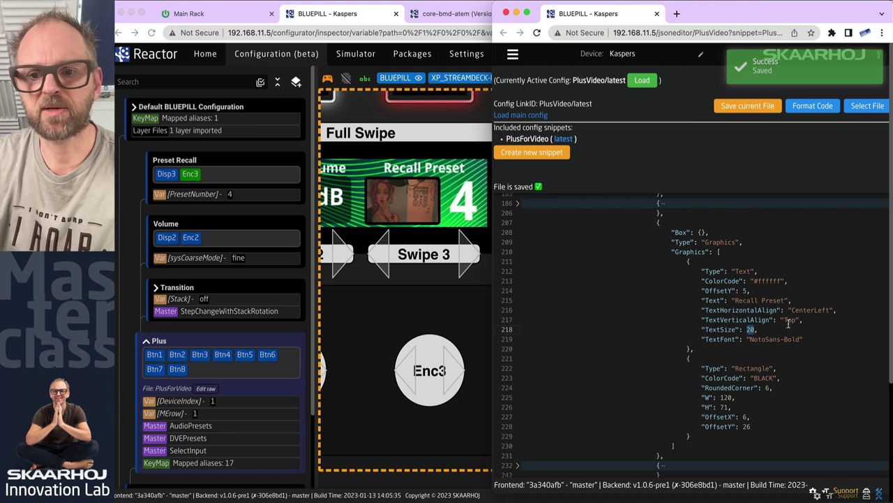
left_click(516, 222)
scroll(540, 299, "up", 3)
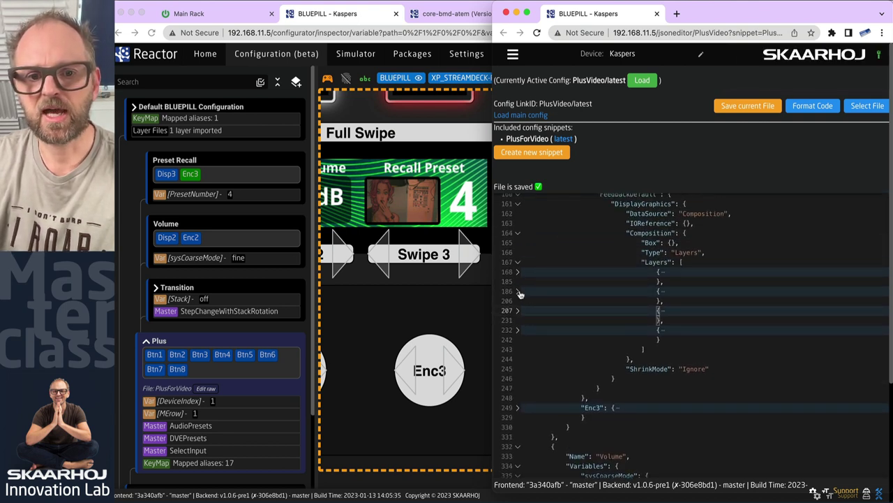
left_click(518, 291)
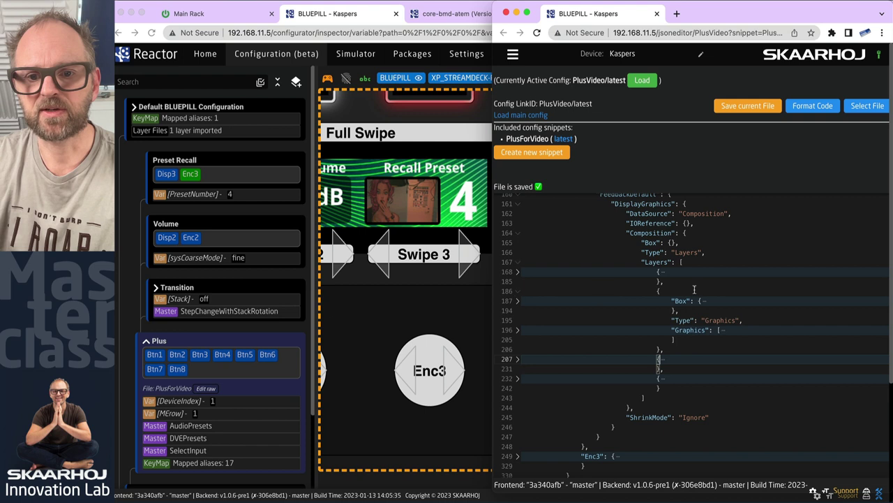
left_click(517, 294)
left_click(517, 293)
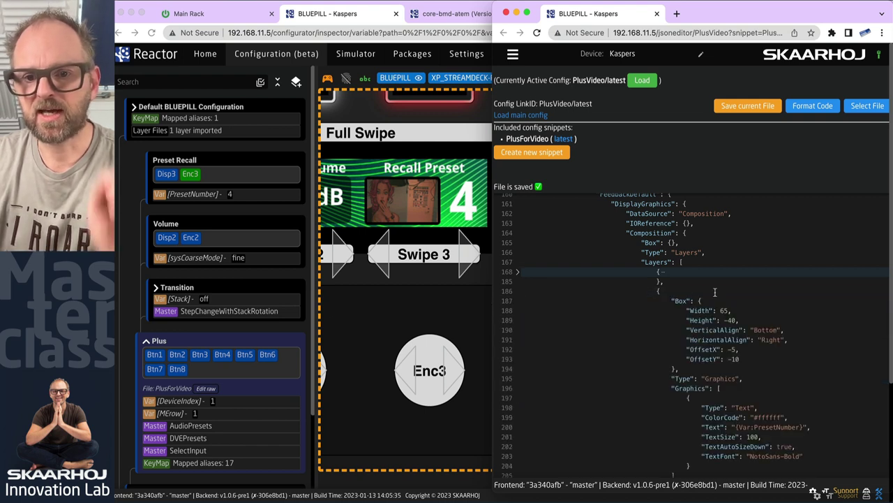
scroll(743, 313, "down", 2)
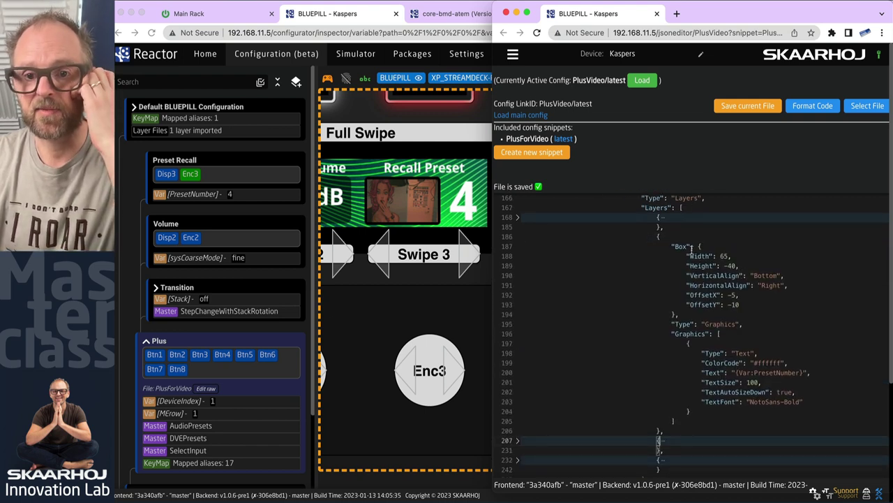
Step: Add "ShowBoxOnTop": true after the Box of the preset number layer and save the file
left_click(744, 315)
key("Return")
type("sho")
key("Return")
type("true,")
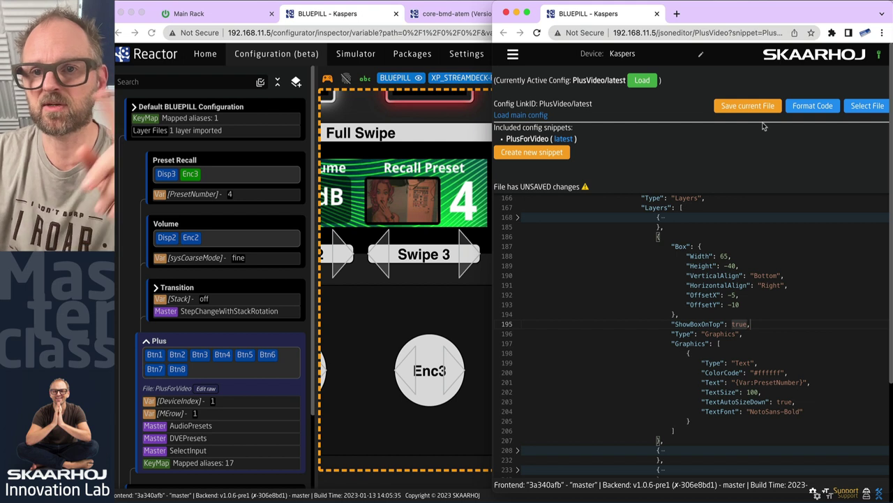
left_click(758, 108)
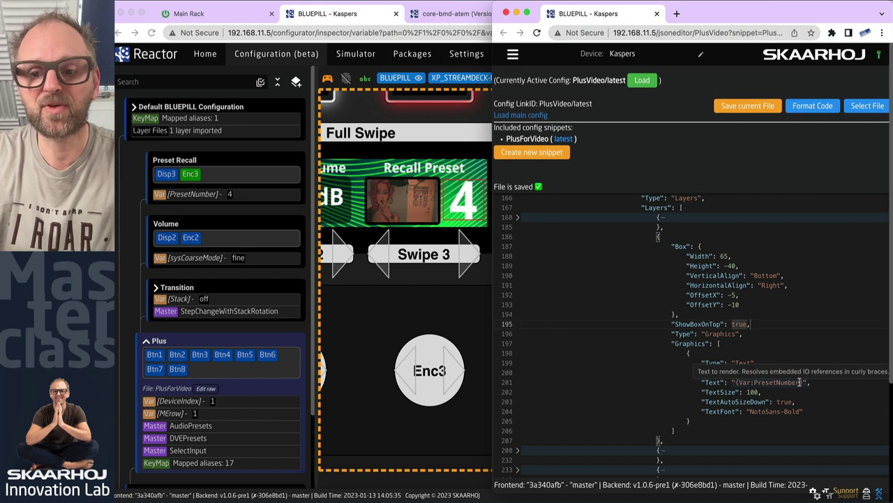
Step: Examine the preset number layer's {Var:PresetNumber} text reference and its TextSize setting
left_click_drag(803, 381, 739, 383)
left_click(739, 382)
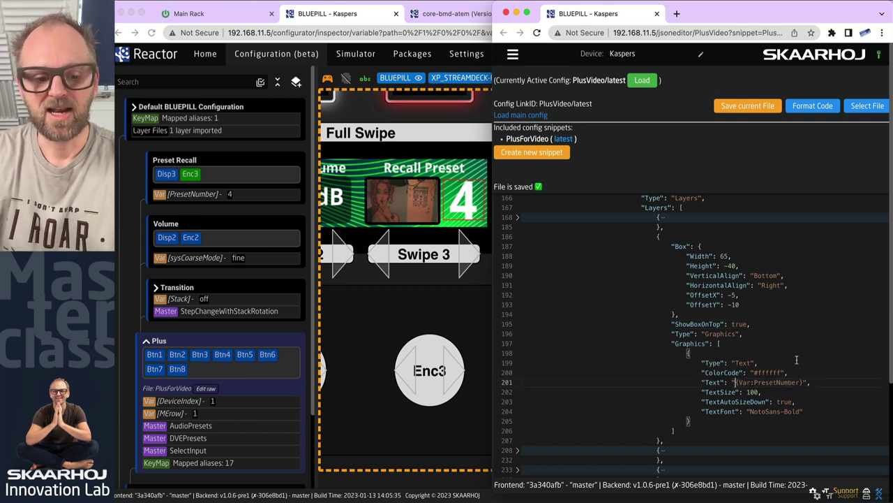
key("Down")
key("Right")
key("shift+alt+Right")
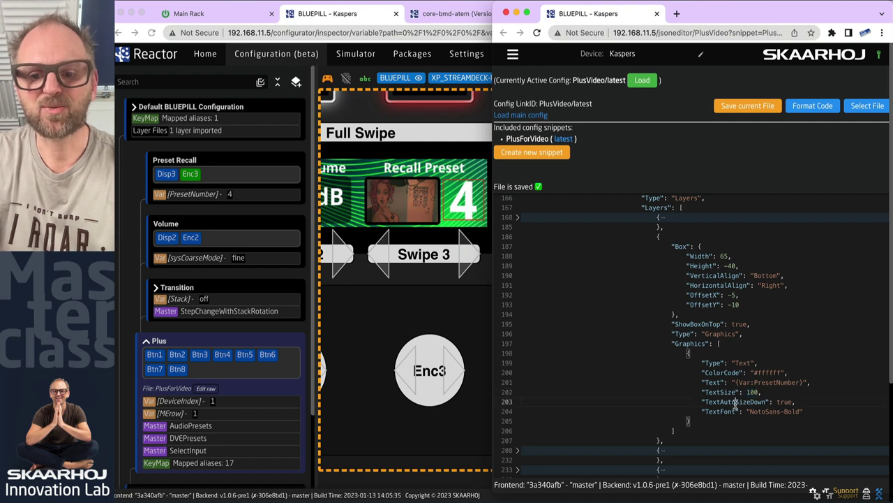
Step: Set TextAutoSizeDown to false for the preset number text and save the file
double_click(734, 402)
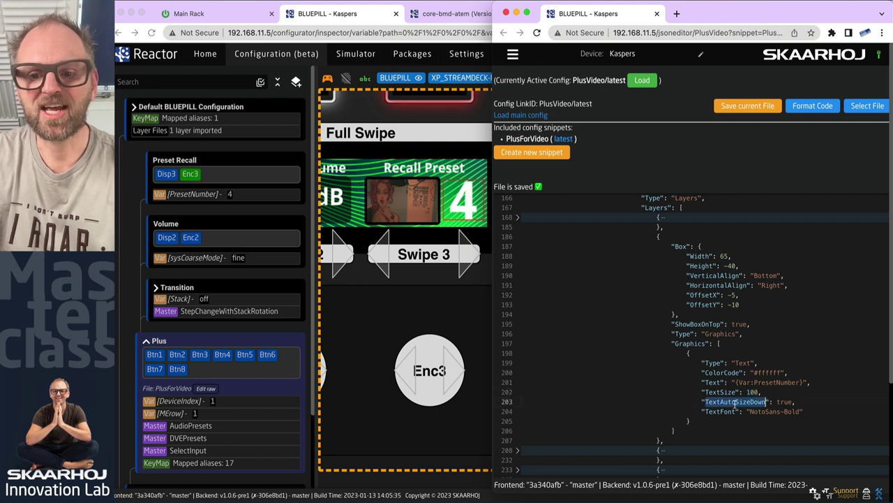
double_click(785, 401)
type("false")
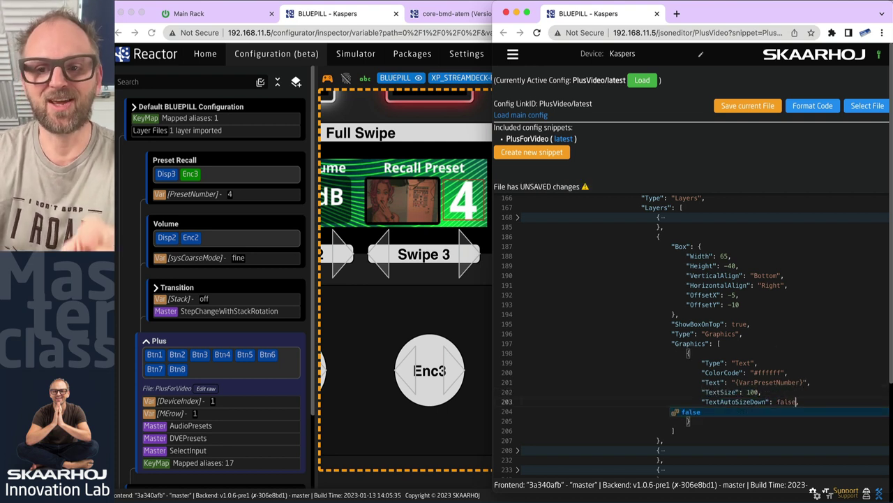
type("\"TextFont\": \"NotoSans-Bold\"")
left_click(744, 107)
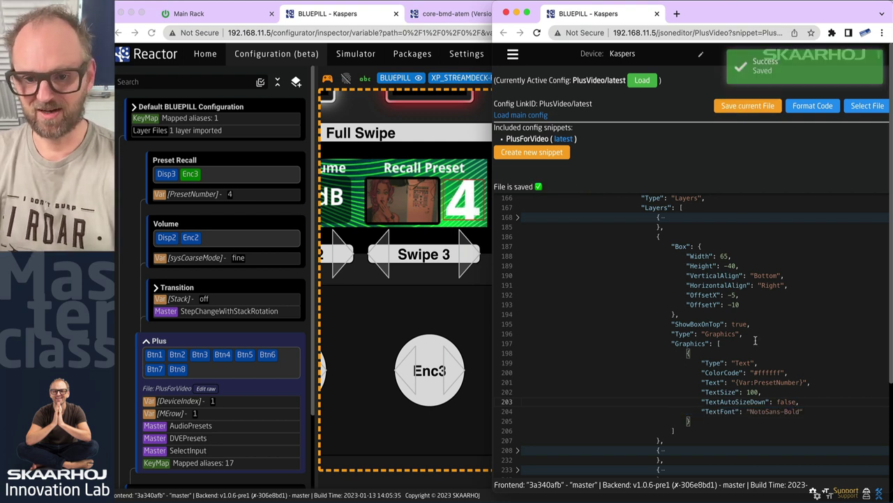
Step: Set TextAutoSizeDown back to true, save the file, and return to the text's {Var:PresetNumber} reference
double_click(785, 402)
type("true")
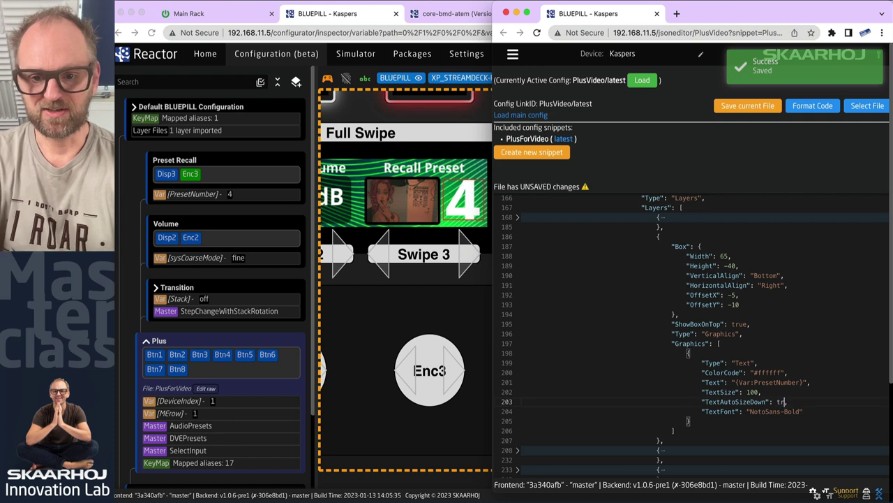
left_click(746, 107)
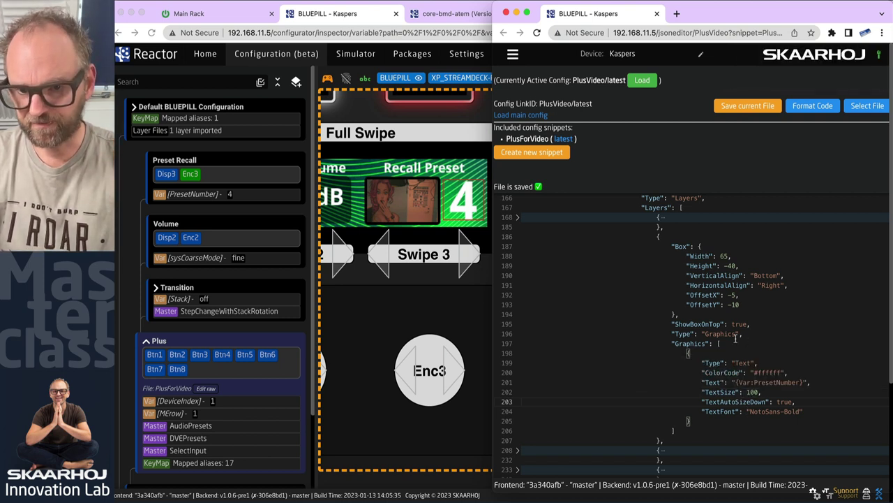
left_click(735, 382)
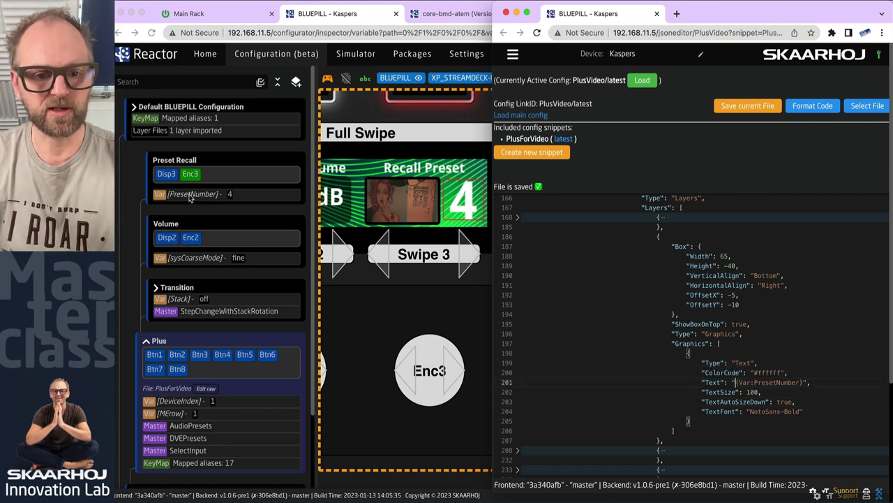
Step: Turn Enc3 up through two-digit preset numbers and back down to 9 to check how the number's text resizes on the display
left_click(454, 373)
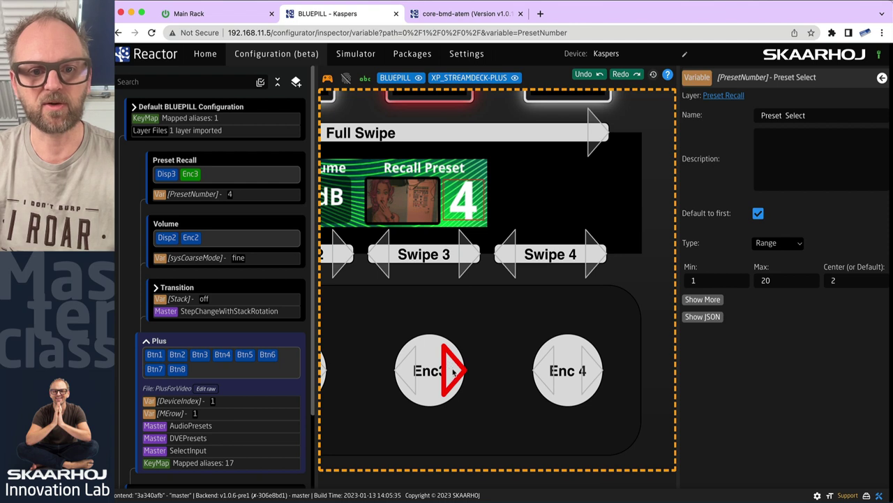
left_click(453, 372)
left_click(453, 372)
left_click(453, 372)
left_click(453, 372)
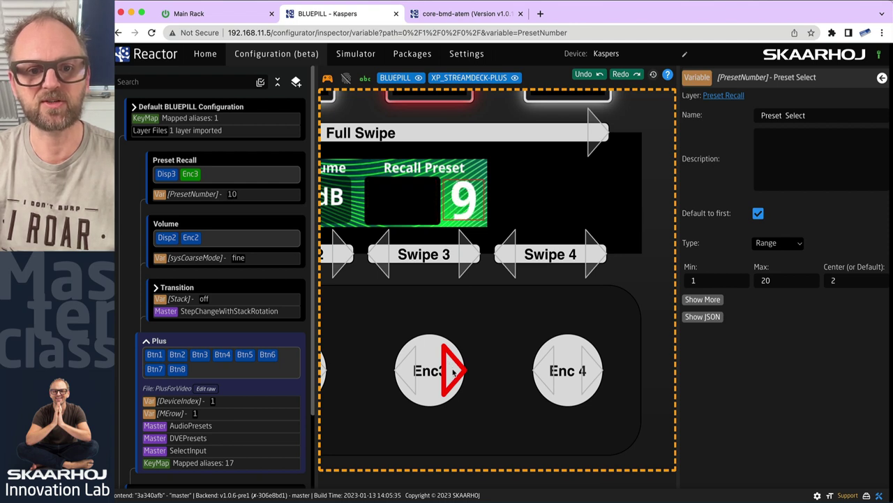
left_click(453, 372)
left_click(453, 372)
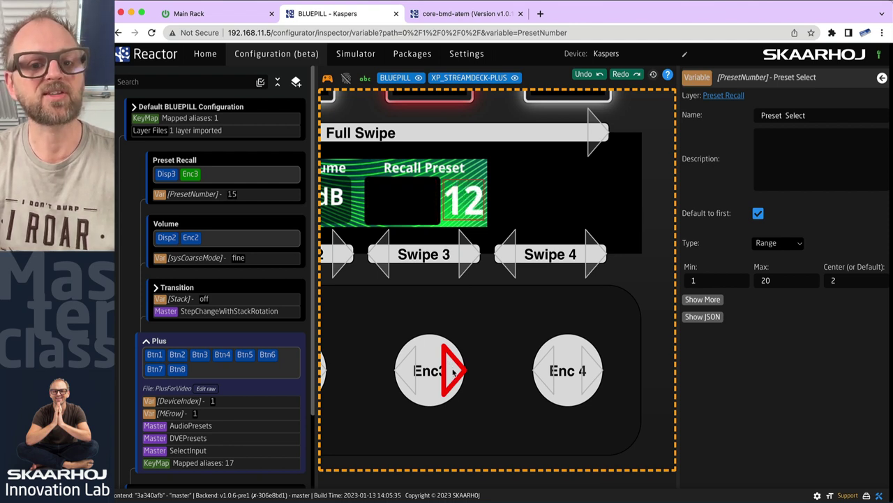
left_click(412, 372)
left_click(412, 372)
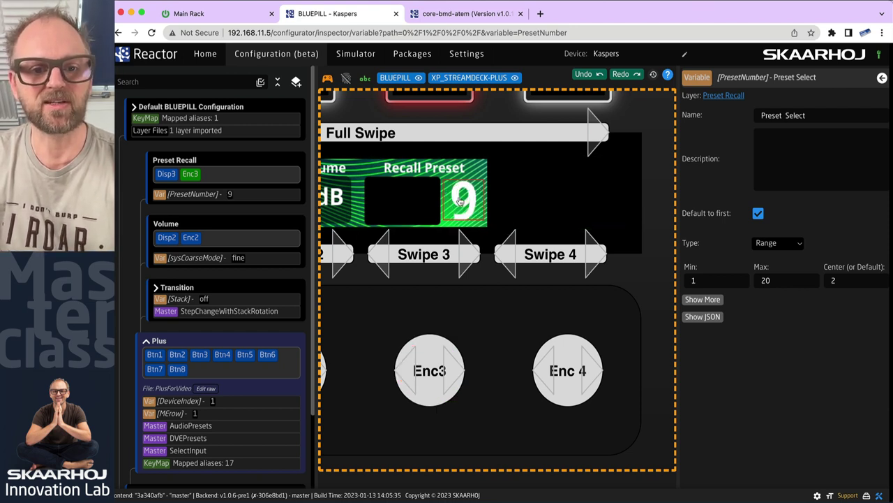
Step: Set ShowBoxOnTop to false for the preset number layer in the JSON editor and save the file
key("super+grave")
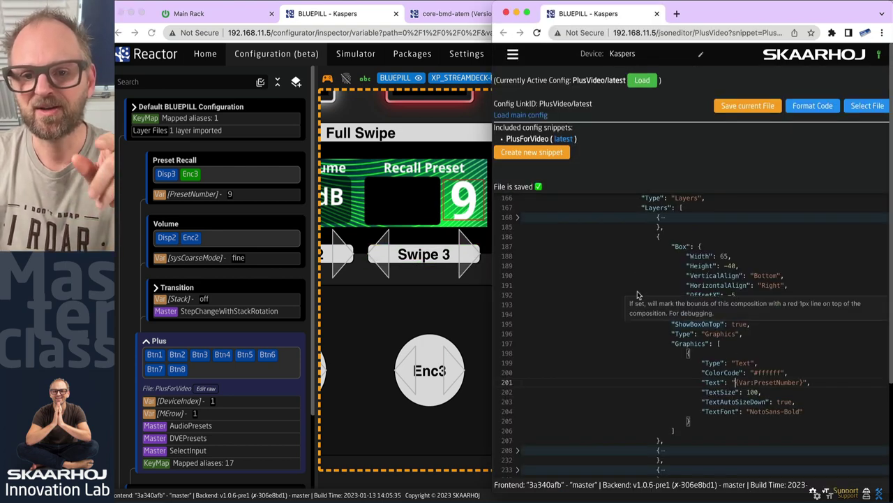
double_click(740, 324)
type("false")
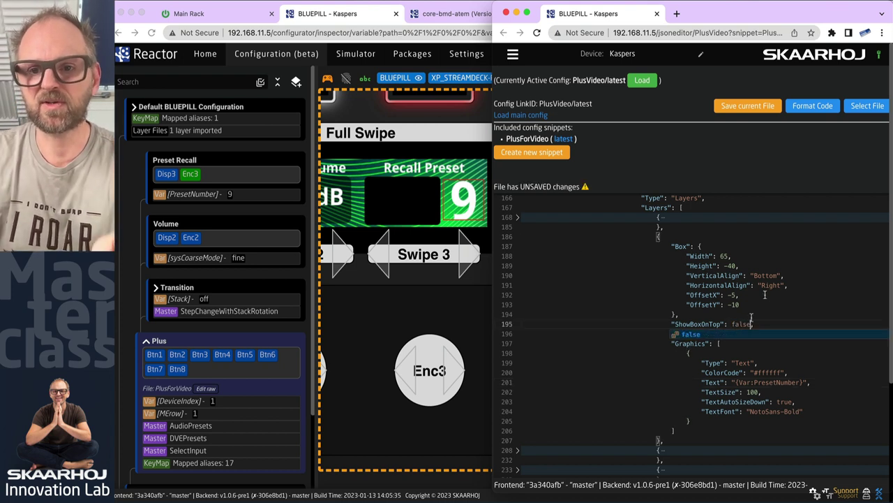
key("ctrl+s")
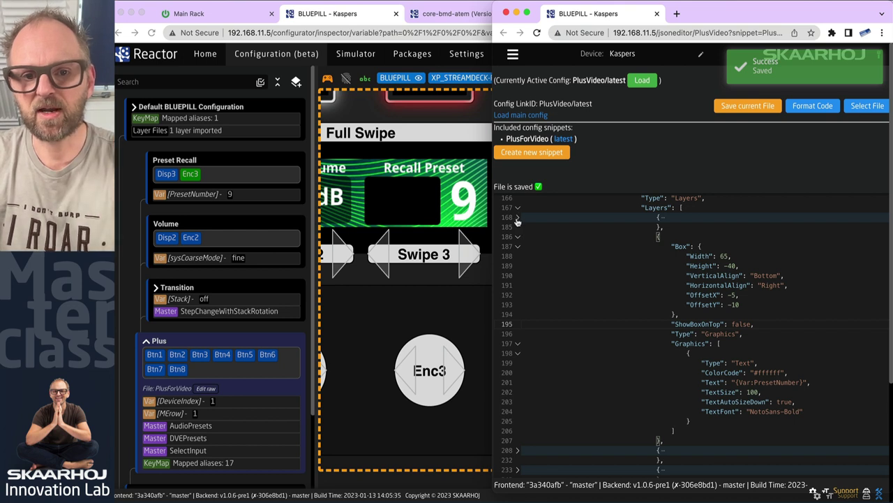
Step: Collapse the preset number layer, expand the thumbnail image layer, add "ShowBoxOnTop": true after its Box, and save the file
left_click(517, 236)
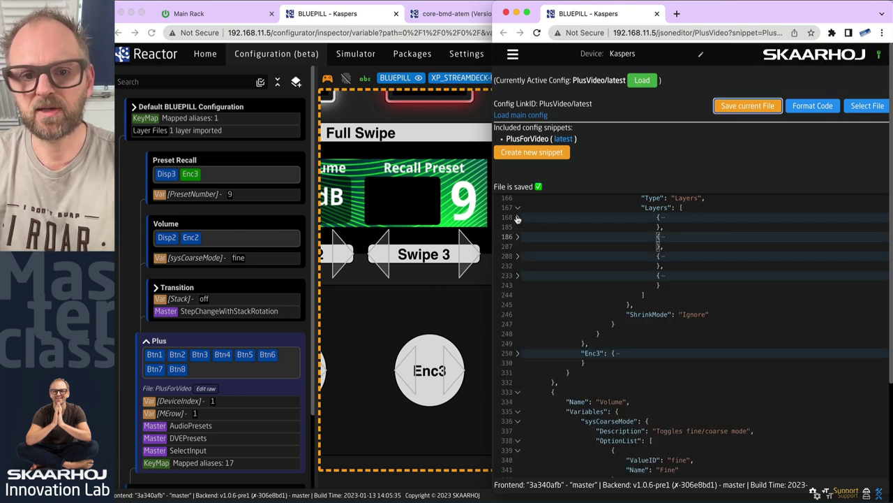
left_click(517, 217)
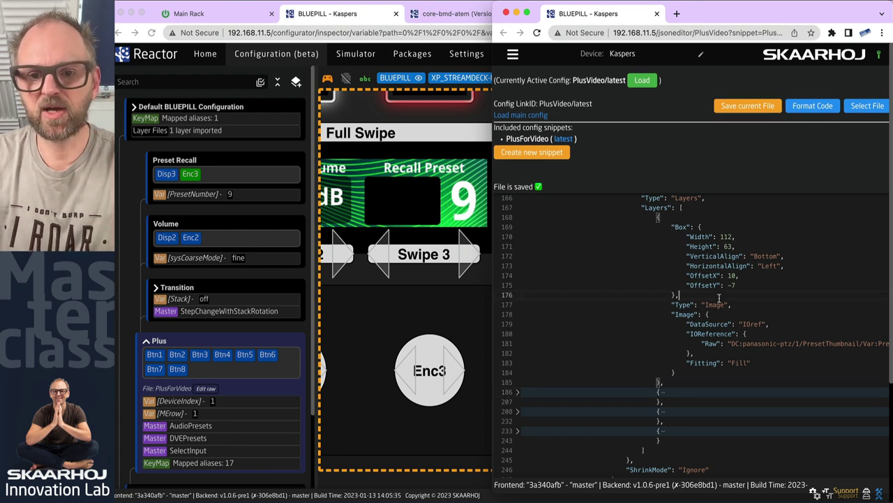
left_click(679, 295)
key("Return")
type("sh")
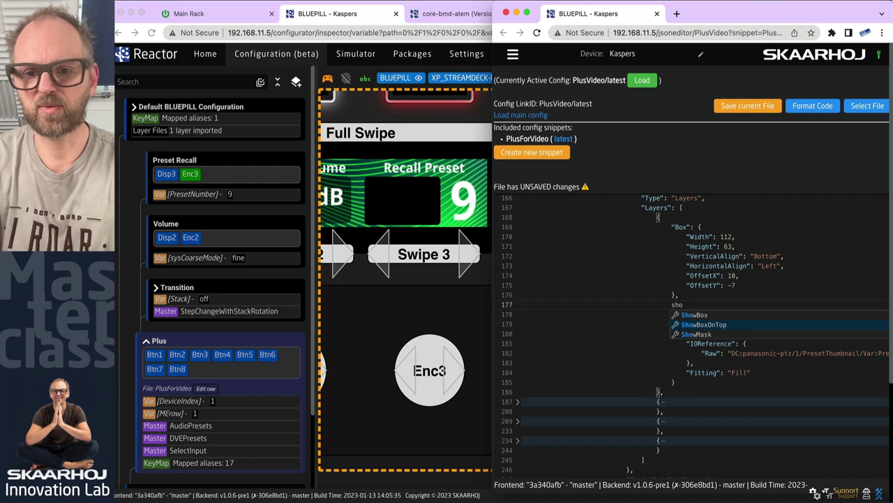
type("o")
key("Return")
type("true")
key("BackSpace")
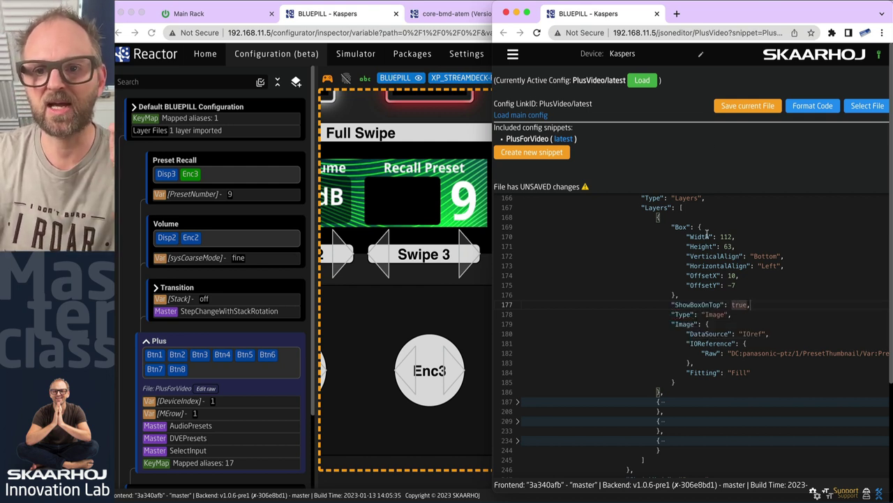
left_click(744, 106)
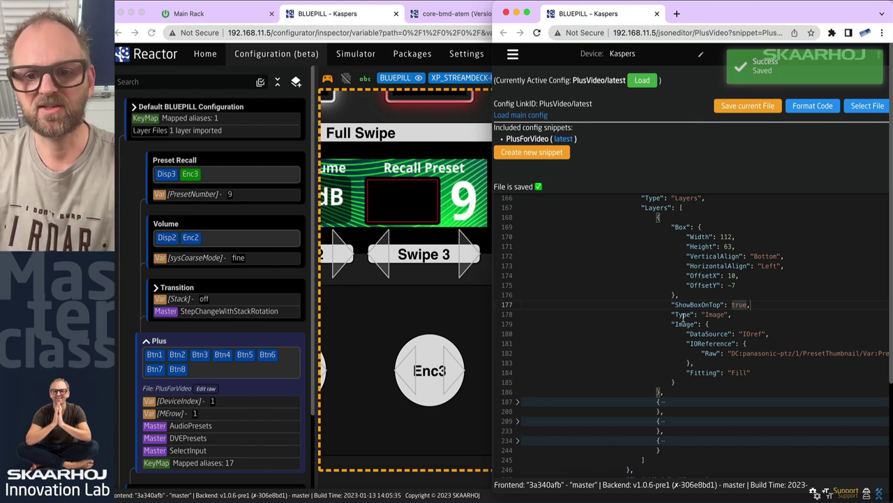
Step: Examine the thumbnail layer's Type, its Image block, the IOref DataSource and the IOReference
left_click_drag(672, 314, 733, 315)
left_click_drag(671, 323, 708, 382)
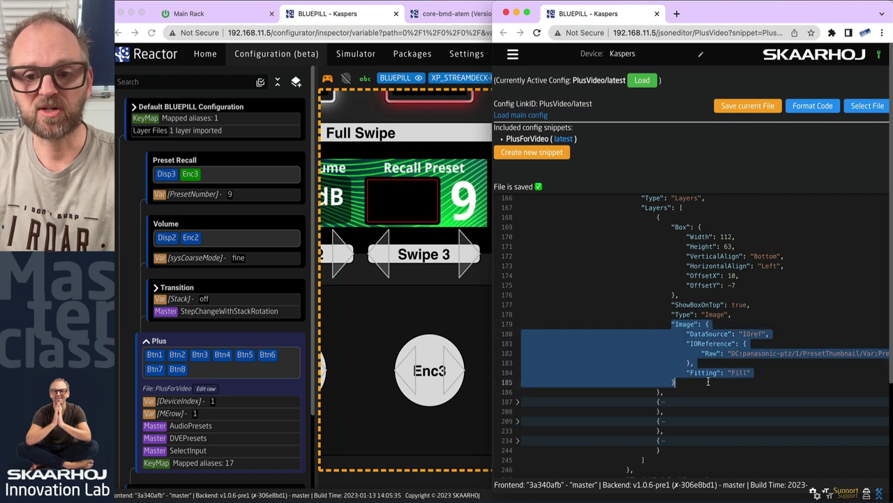
double_click(755, 332)
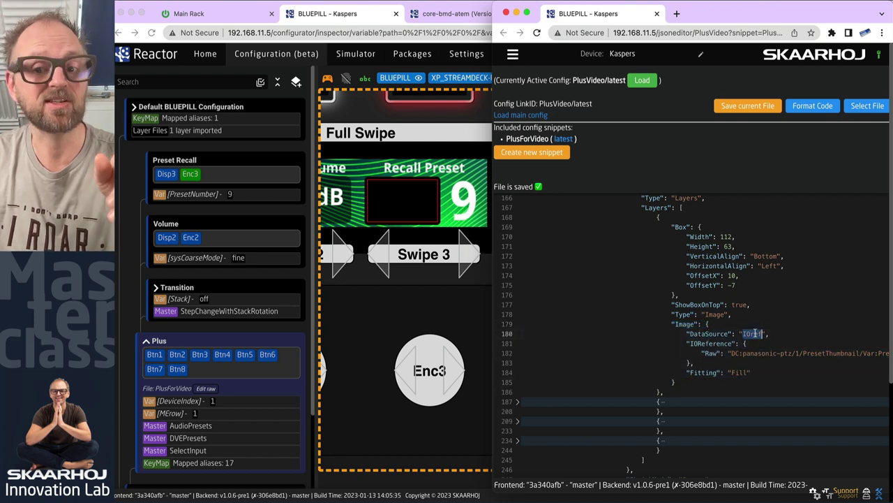
double_click(705, 344)
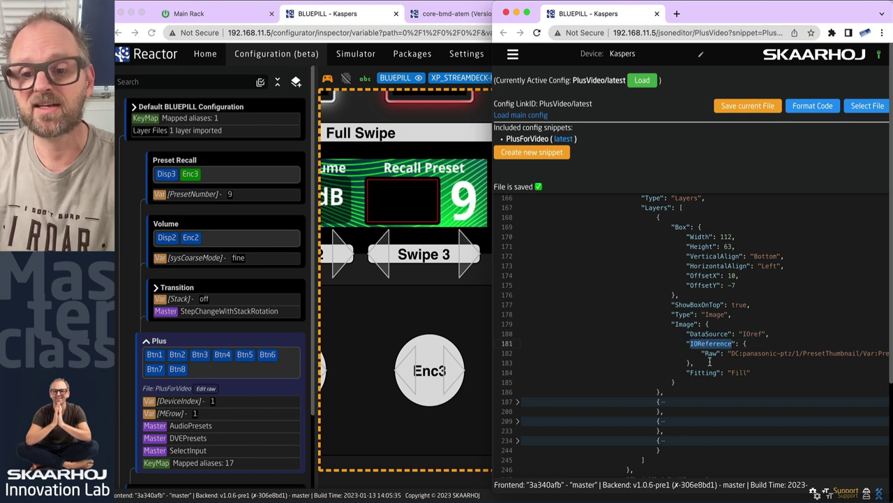
scroll(775, 357, "up", 1)
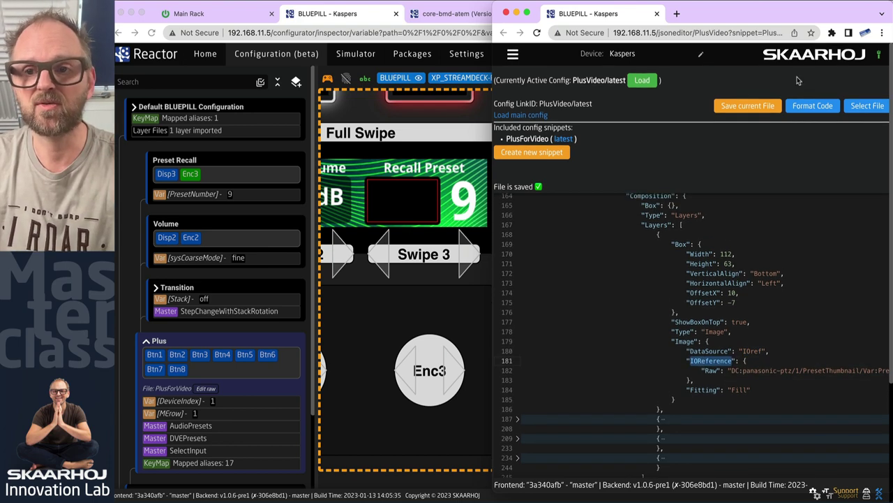
Step: Widen the JSON editor window and examine the thumbnail's full Raw reference with PresetThumbnail and Var:PresetNumber, plus the Fitting value
left_click_drag(835, 10, 753, 4)
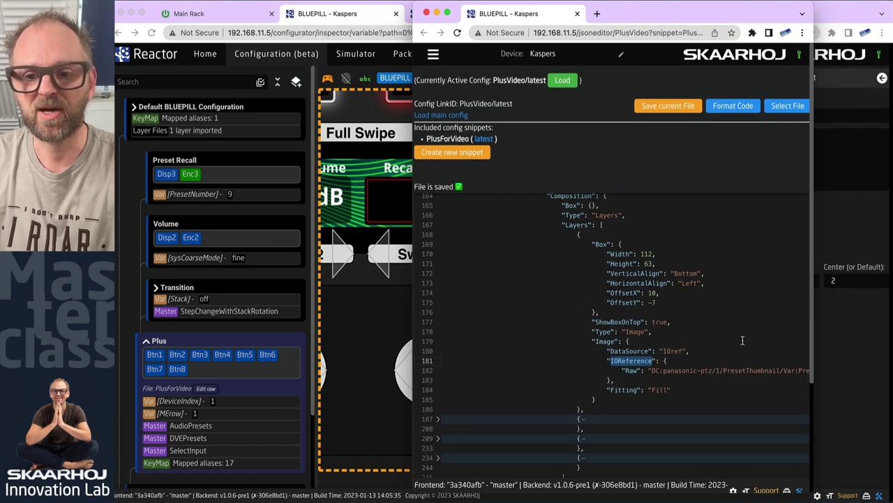
left_click_drag(717, 370, 830, 368)
left_click_drag(760, 10, 824, 3)
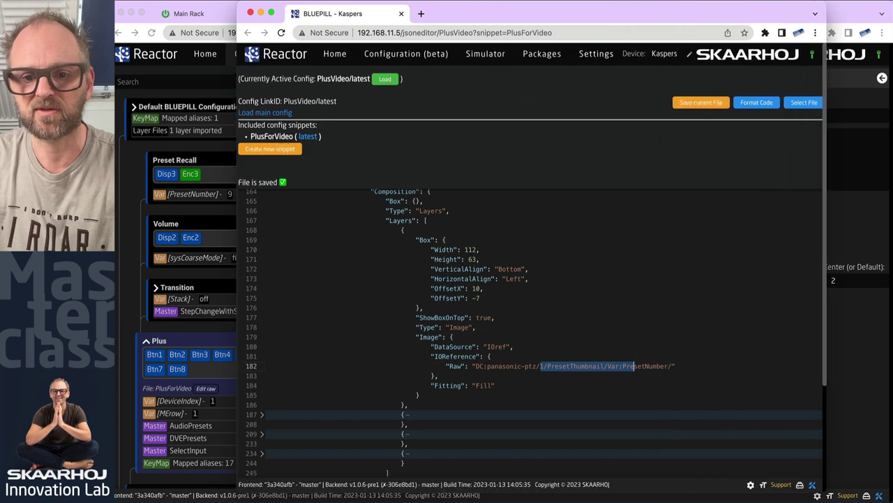
double_click(599, 366)
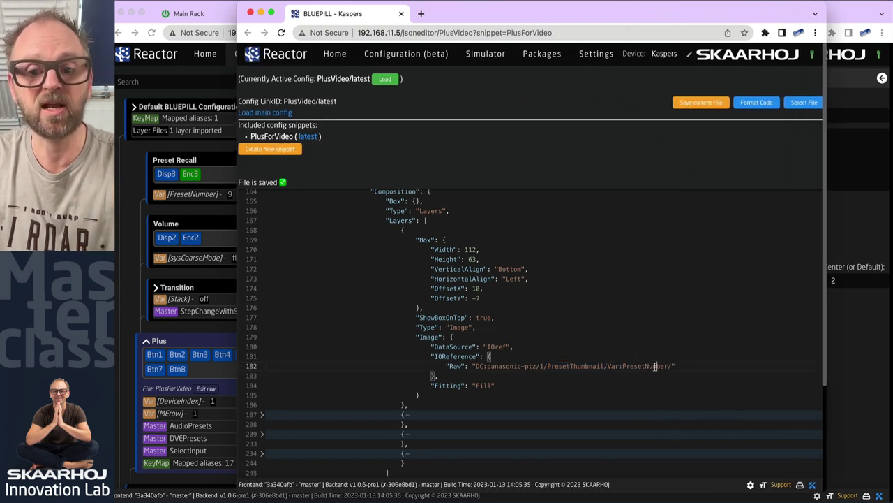
double_click(653, 366)
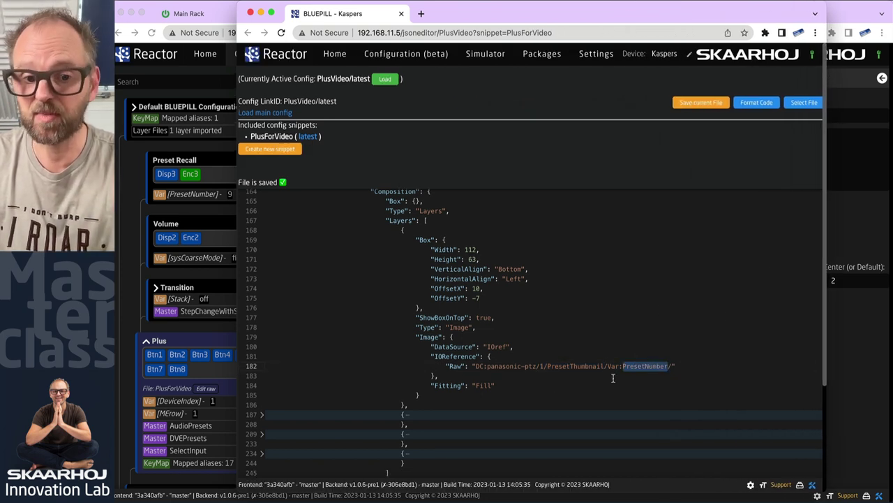
double_click(489, 386)
Step: Uncover the display preview, set ShowBoxOnTop to false for the thumbnail image layer, and save the file
left_click_drag(543, 9, 782, 10)
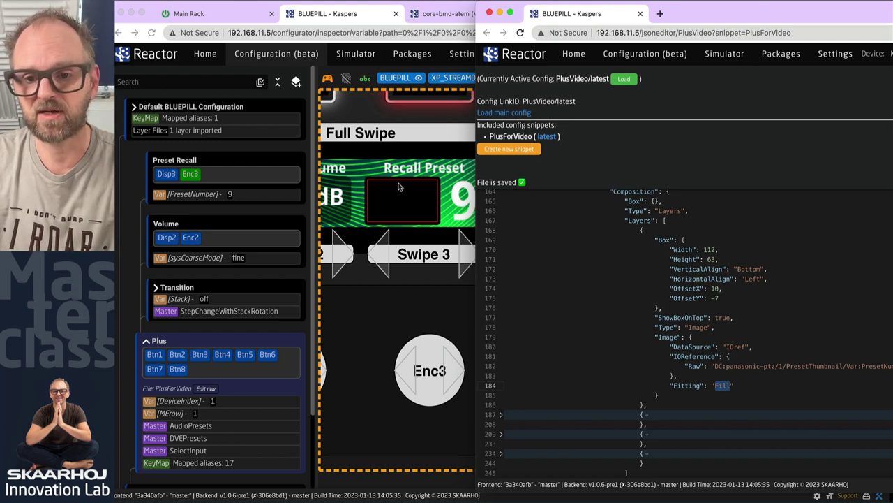
double_click(722, 318)
type("false")
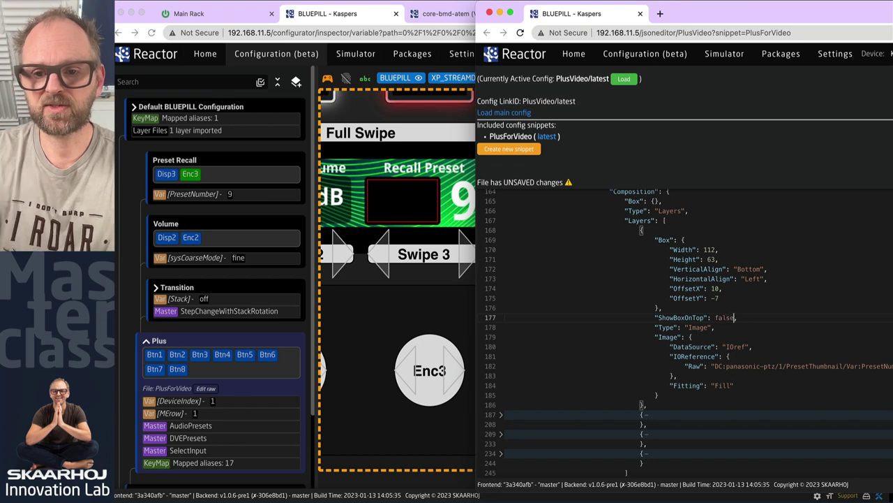
left_click_drag(770, 2, 796, 4)
left_click(824, 103)
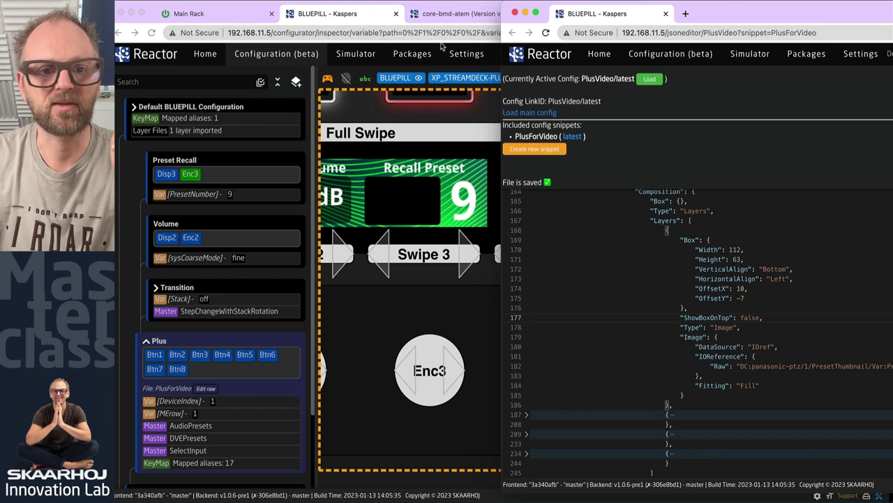
Step: Return to the configuration window and turn Enc3 down to preset 3 to check its thumbnail on the display
left_click(343, 28)
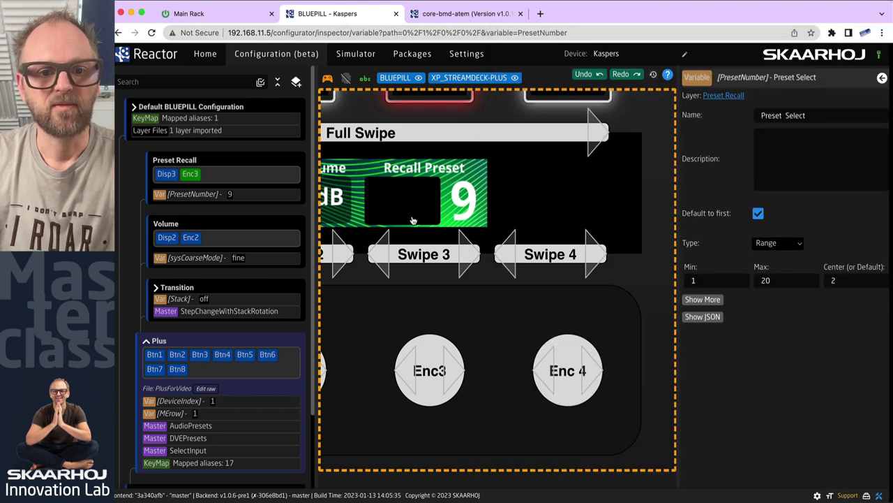
left_click(380, 258)
double_click(411, 374)
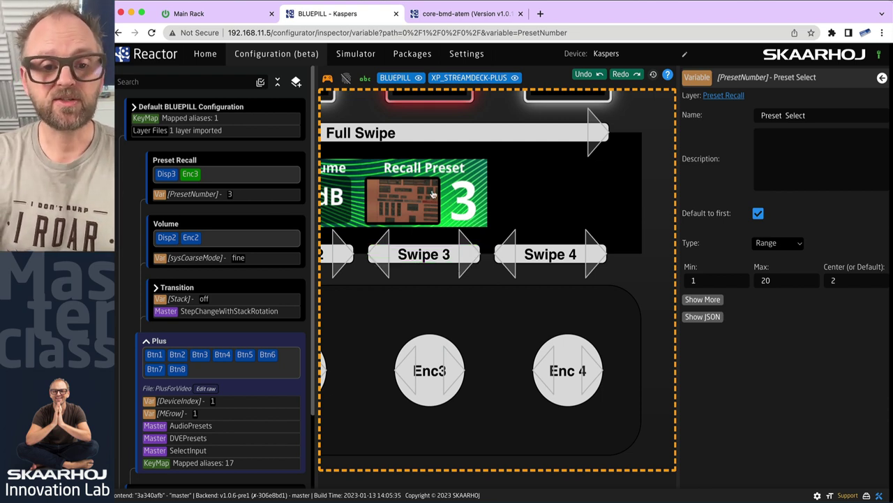
scroll(432, 195, "down", 1)
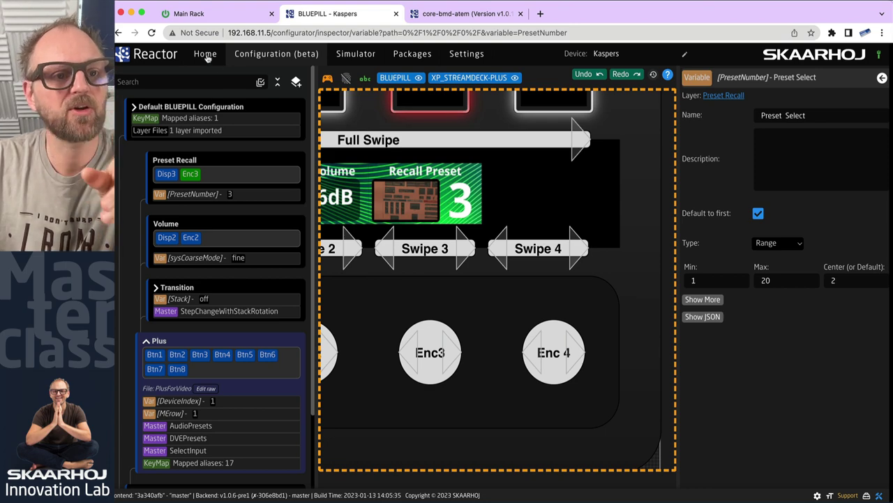
Step: Open the Panasonic PTZ core's parameter list from the home page and search it for "preset"
left_click(206, 56)
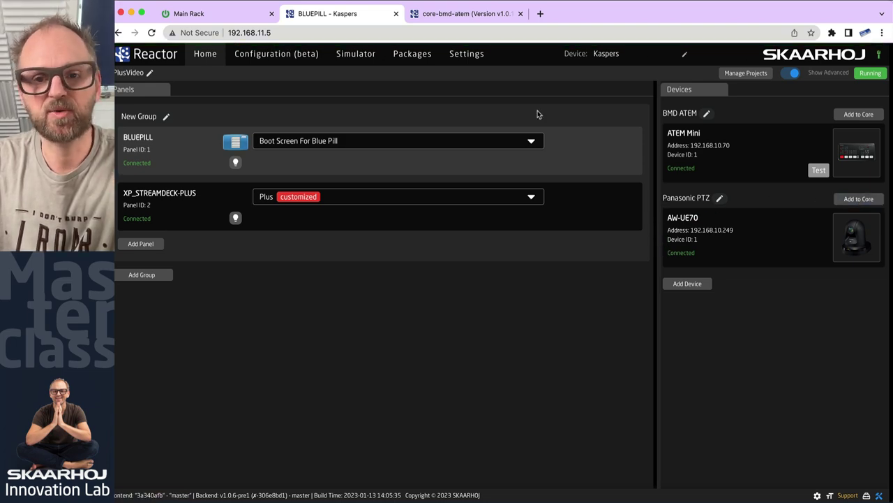
left_click(693, 199)
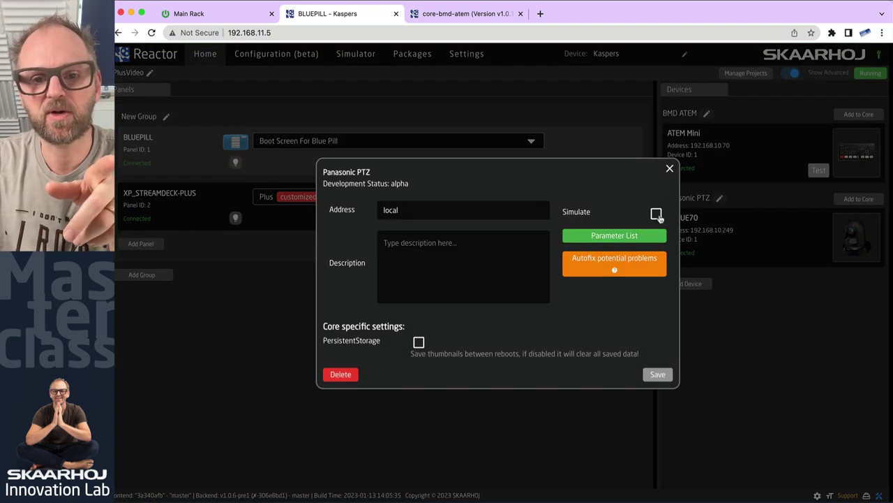
left_click(631, 235)
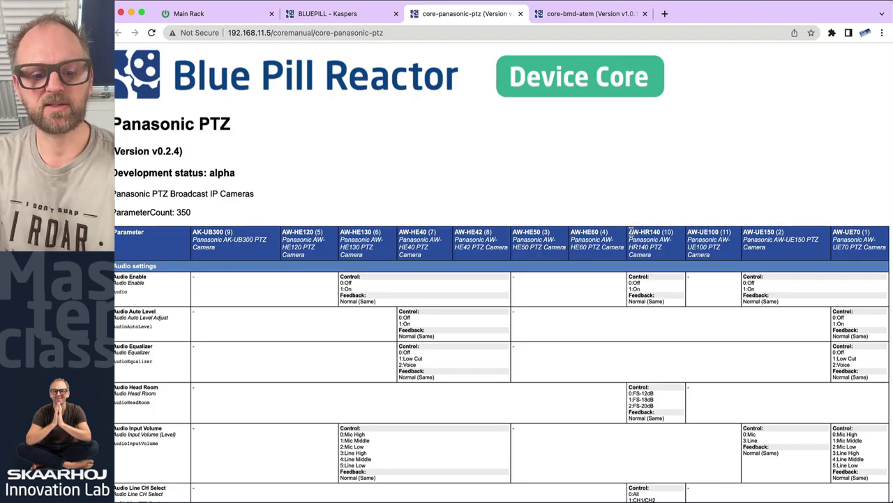
key("super+f")
type("preset")
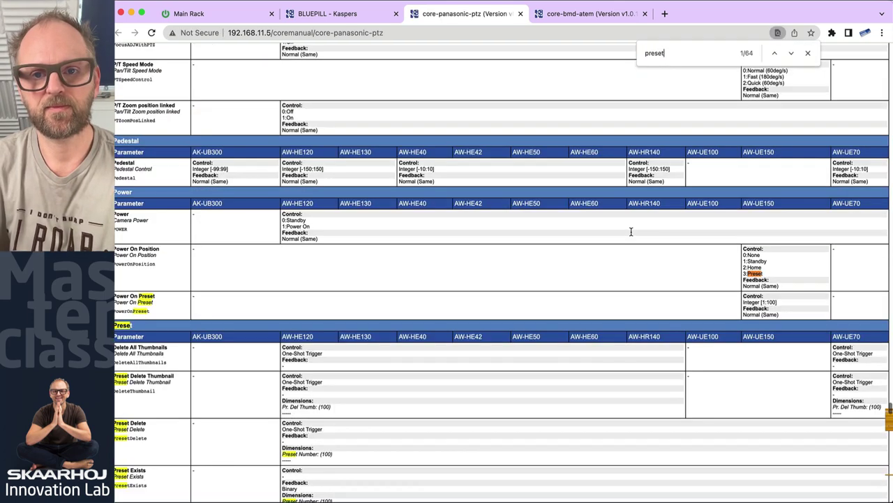
key("BackSpace")
key("BackSpace")
key("BackSpace")
key("BackSpace")
Step: Switch to Plus2.layer.json in Visual Studio Code and examine the BinarySequence that recalls the preset and sets the ATEM preview source
key("super+Tab")
key("super+grave")
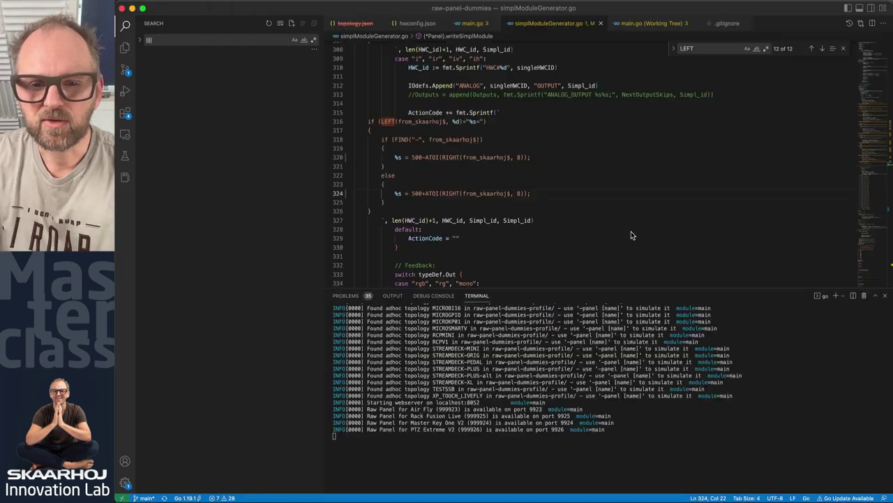
key("super+grave")
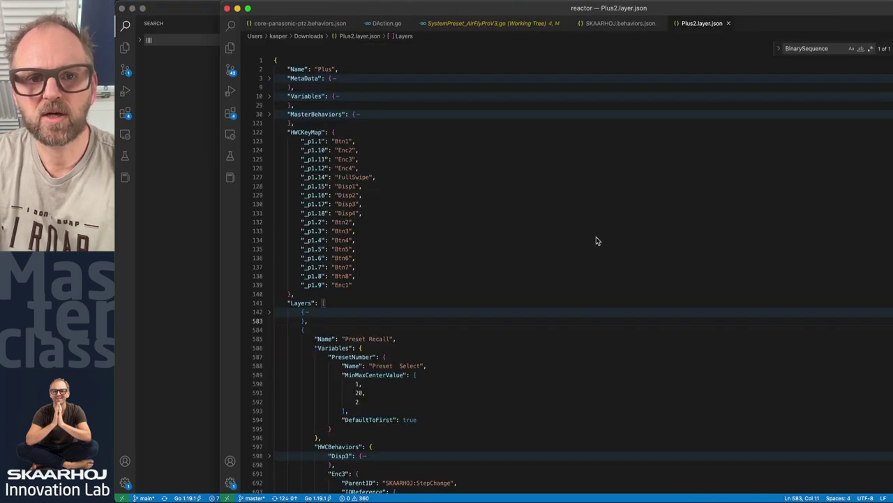
key("super+Tab")
key("super+Tab")
key("super+shift+Tab")
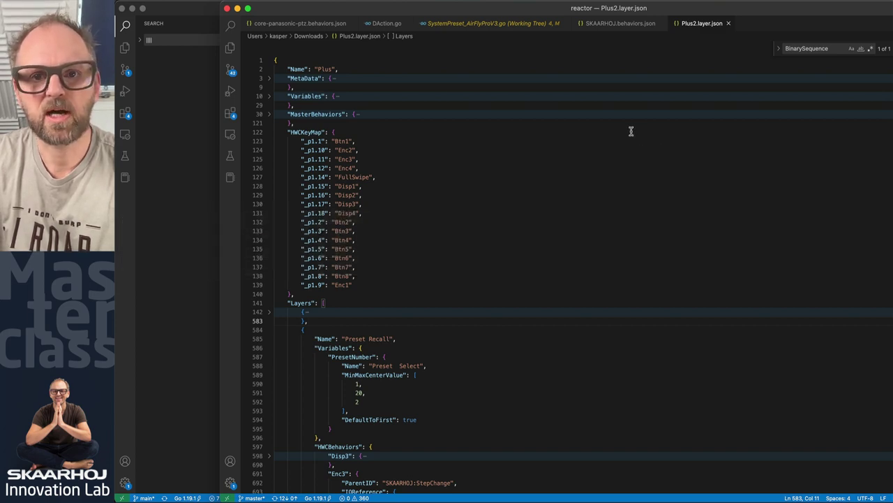
key("super+Tab")
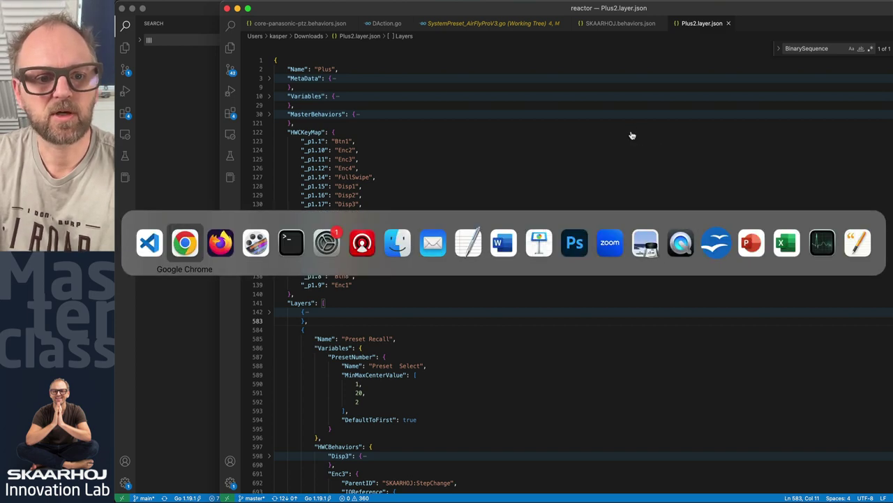
key("super+Tab")
scroll(512, 243, "down", 20)
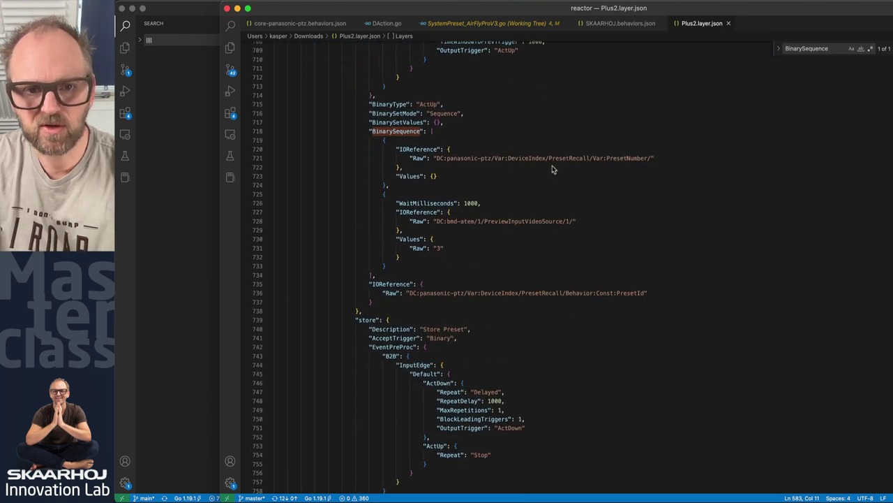
Step: Expand the Disp3 block of the Preset Recall layer and copy the parameter name PresetThumbnail from its image layer's IOReference
scroll(590, 327, "down", 10)
scroll(591, 325, "up", 15)
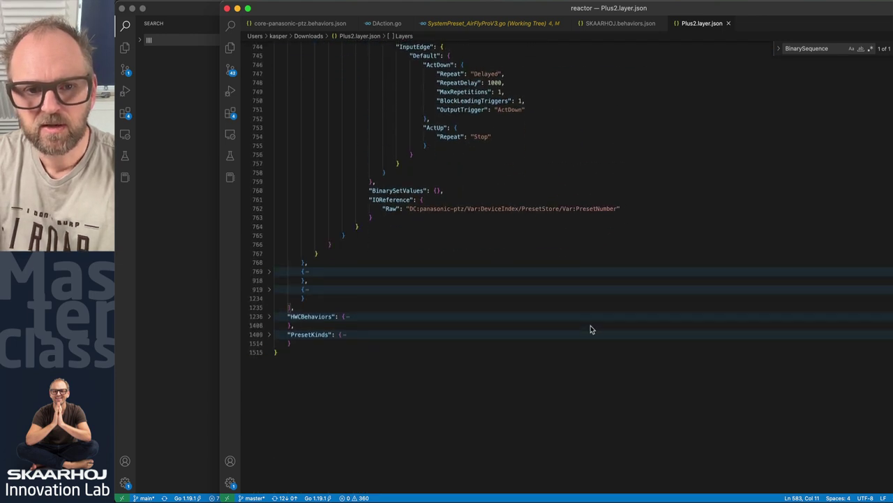
scroll(590, 326, "up", 2)
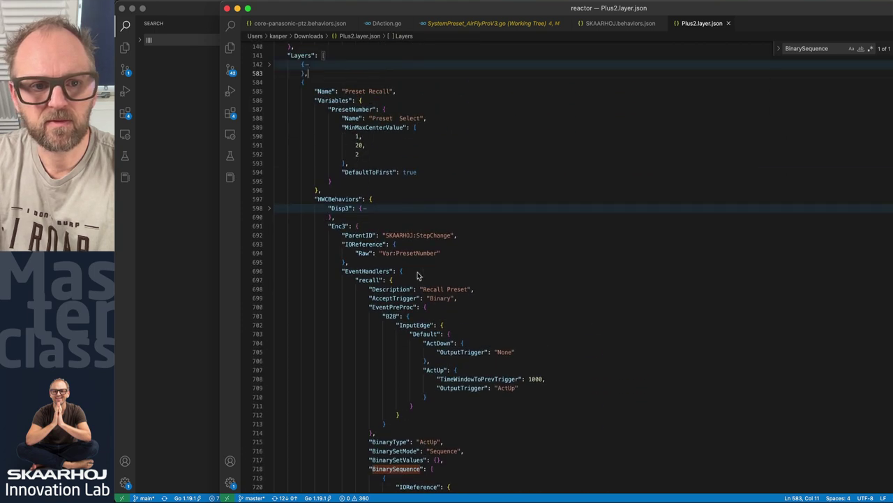
left_click(270, 208)
scroll(449, 225, "down", 3)
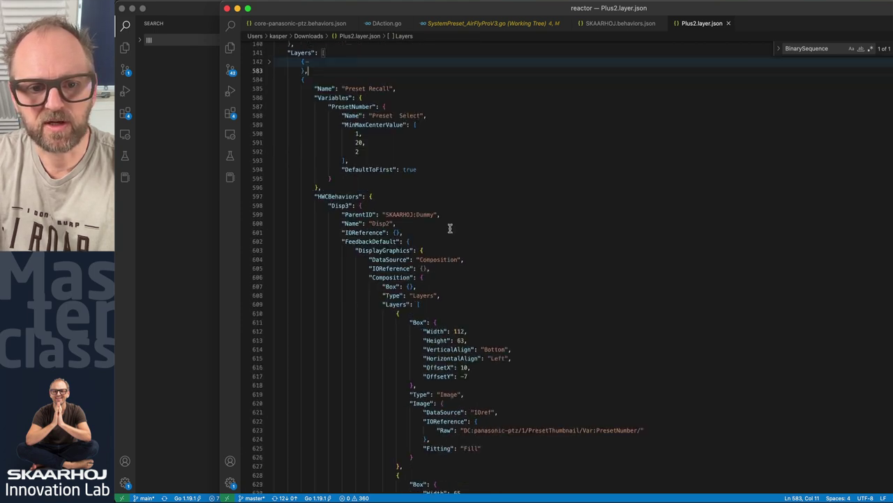
double_click(550, 357)
key("super+c")
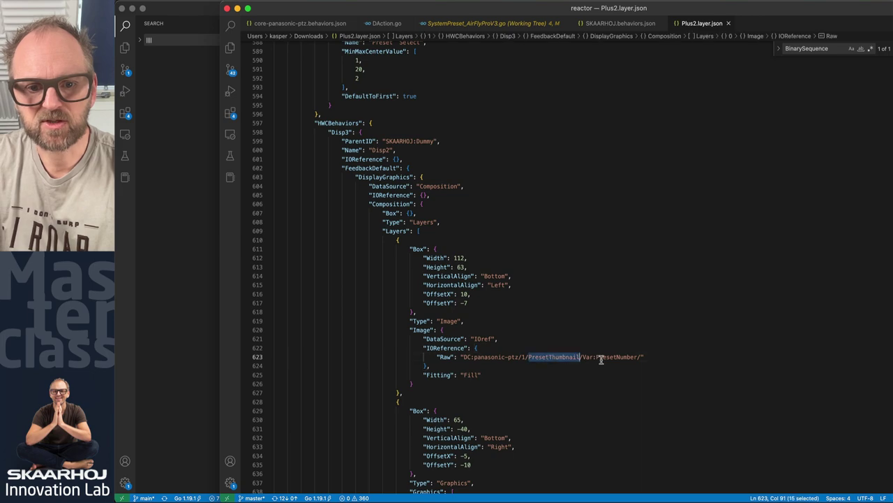
Step: Switch to the core-panasonic-ptz parameter list in the browser, search it for PresetThumbnail, and examine the Preset parameters' camera support
key("super+Tab")
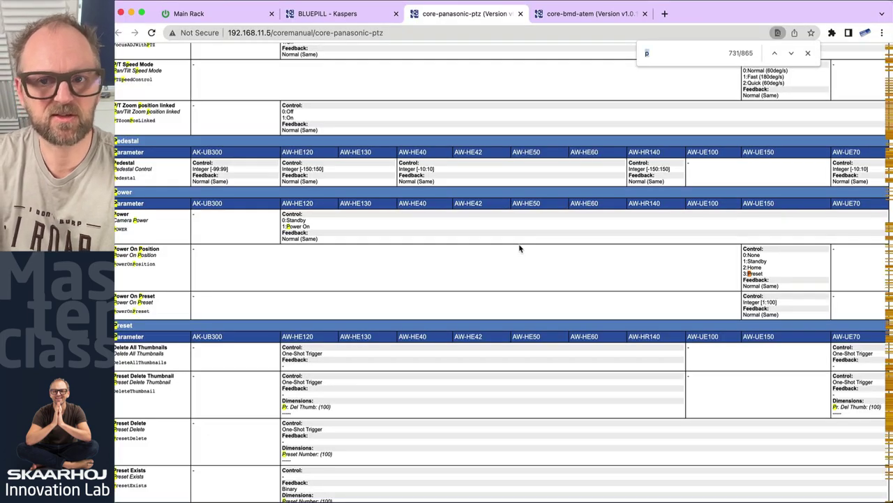
key("super+v")
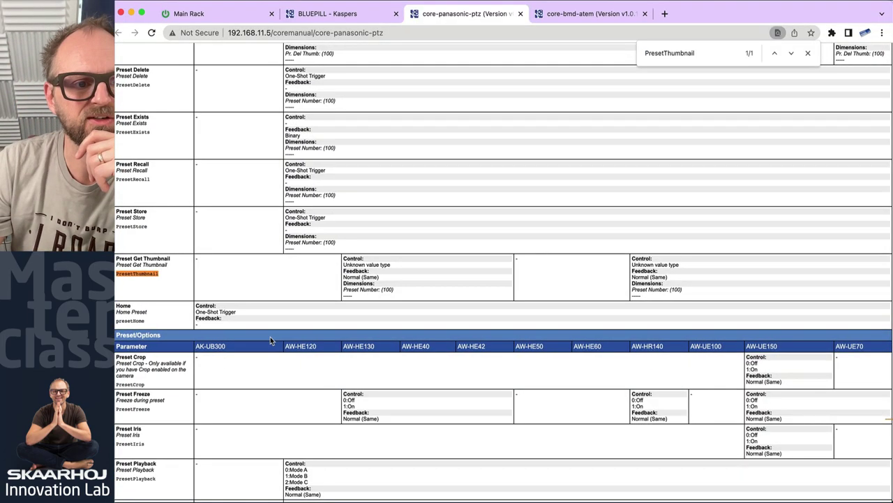
scroll(342, 329, "down", 1)
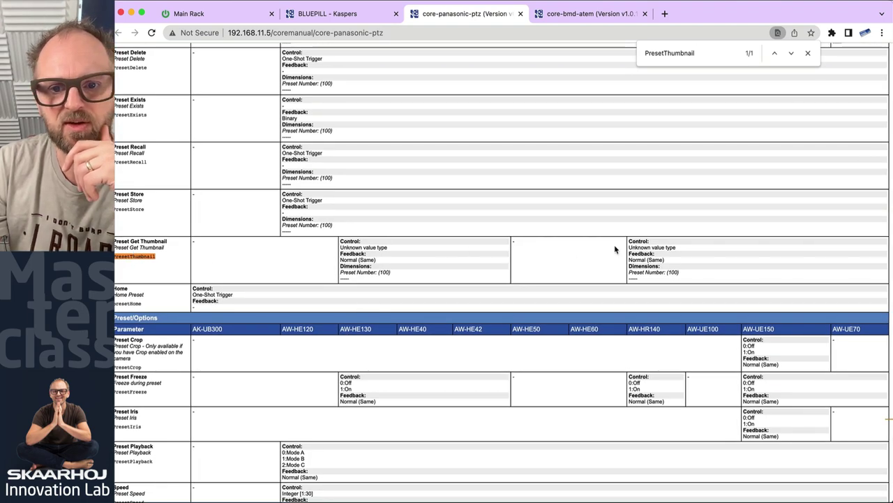
scroll(620, 252, "up", 10)
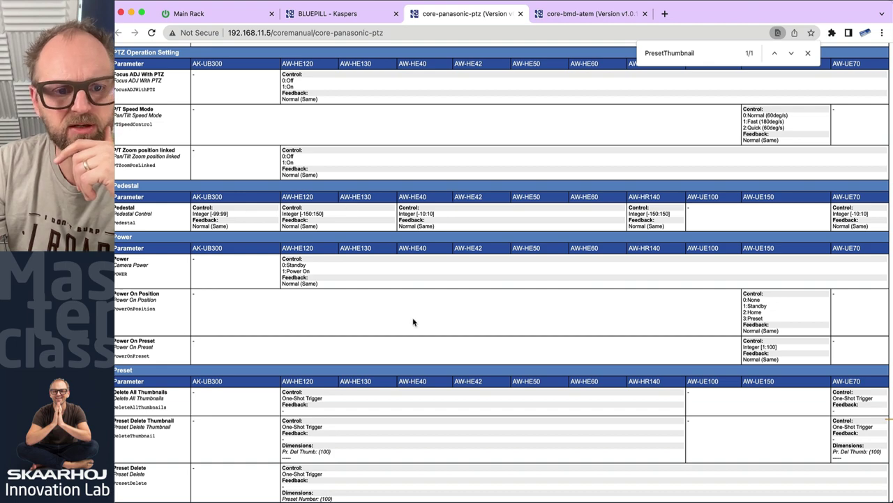
scroll(409, 303, "down", 3)
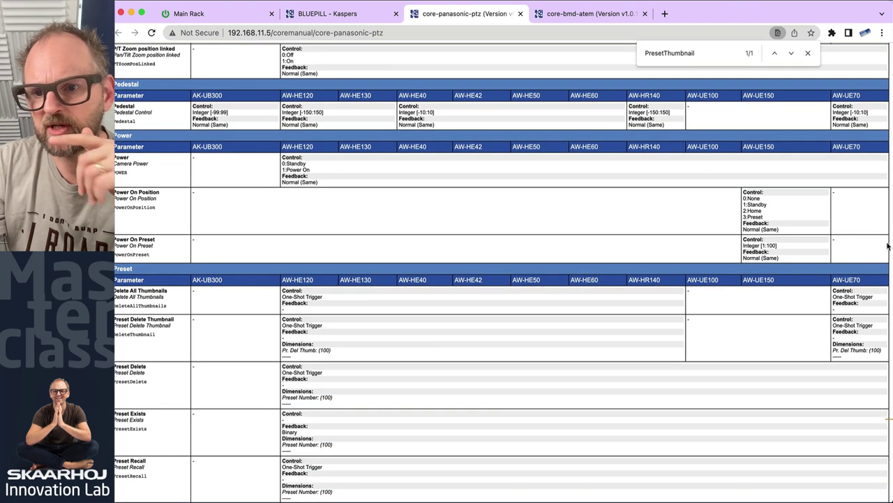
scroll(844, 289, "down", 4)
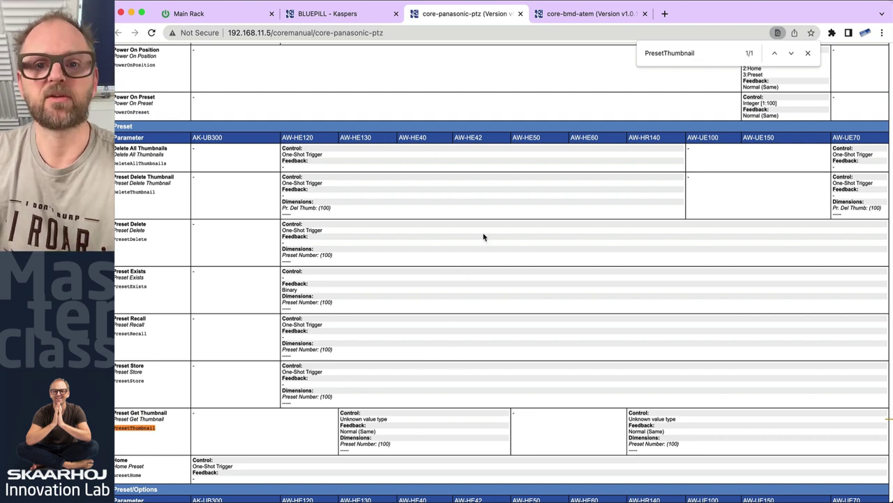
Step: Return to the Reactor home page and close the Panasonic PTZ core settings without saving
left_click(340, 9)
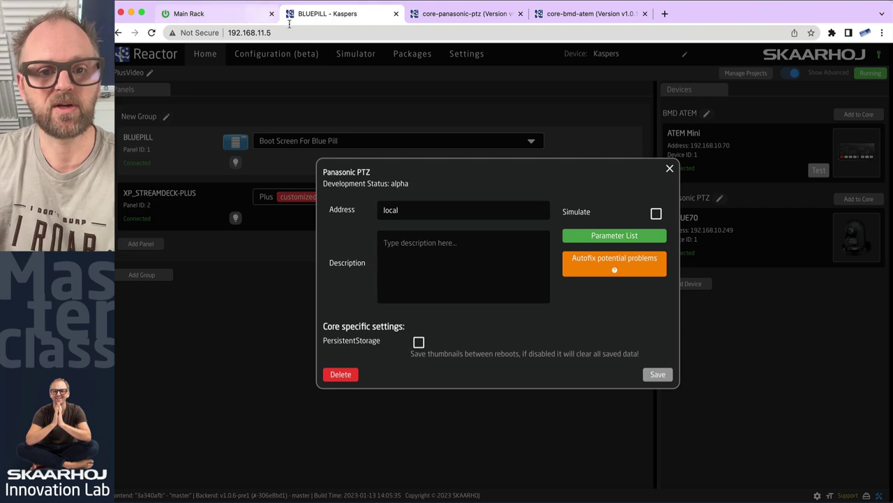
left_click(665, 174)
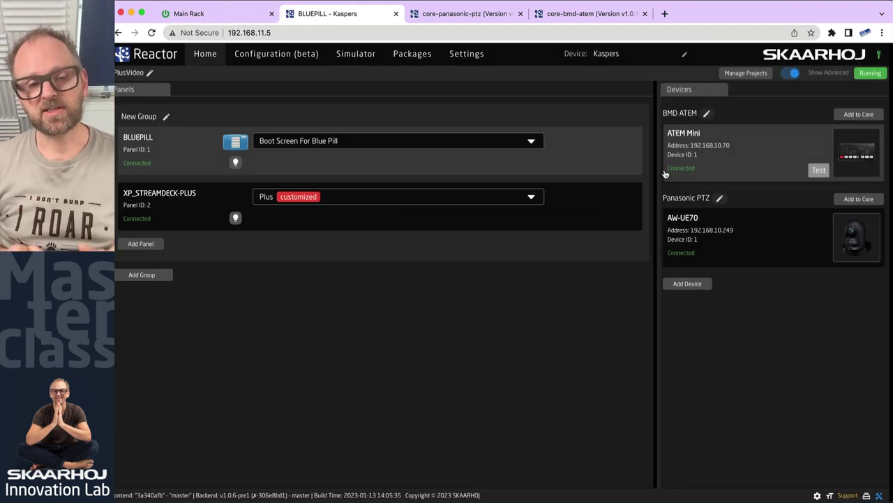